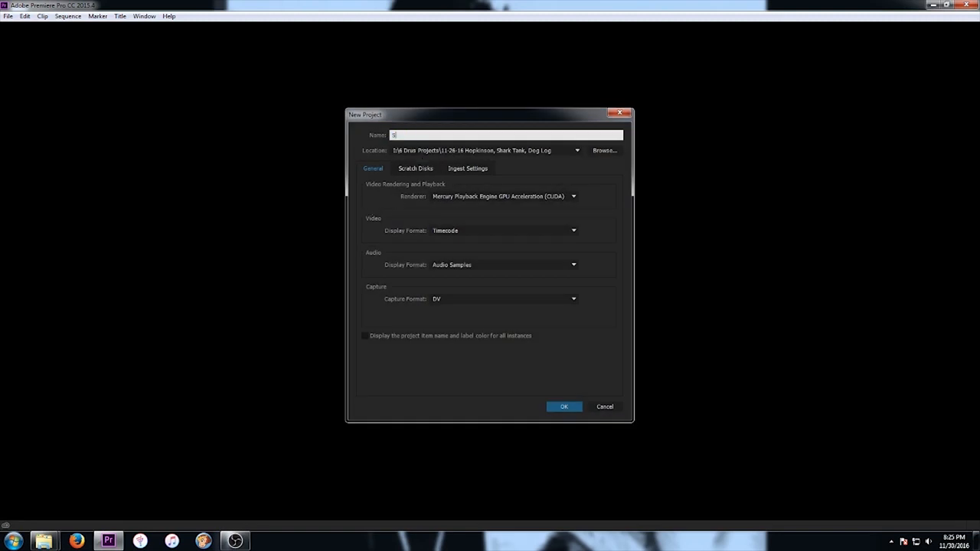
Create a new project named Shark Tank Spoof Commercial, stored in the Shark Tank Files folder
{"action": "type", "text": "ark Tank Spoof Commercial"}
{"action": "left_click", "coordinate": [605, 150]}
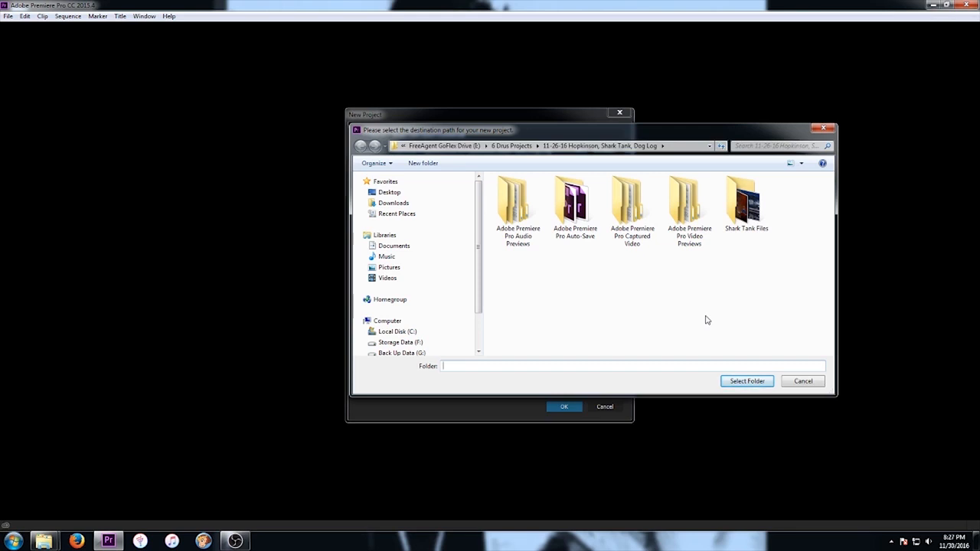
{"action": "left_click", "coordinate": [743, 218]}
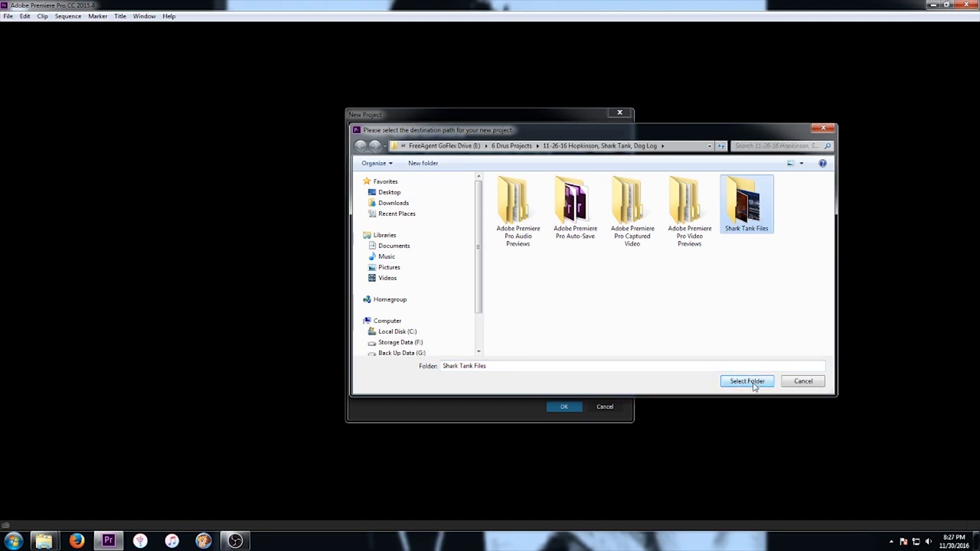
{"action": "left_click", "coordinate": [742, 296]}
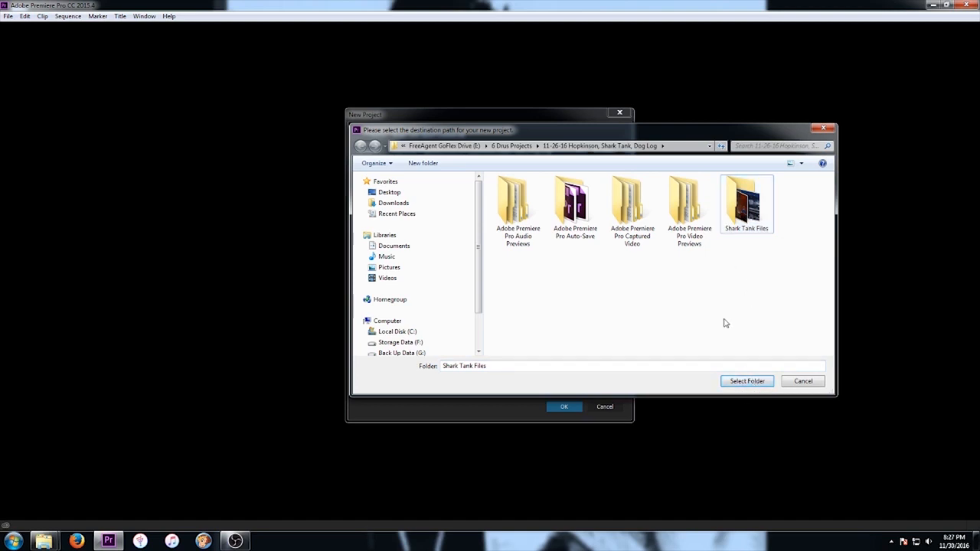
{"action": "left_click", "coordinate": [604, 148]}
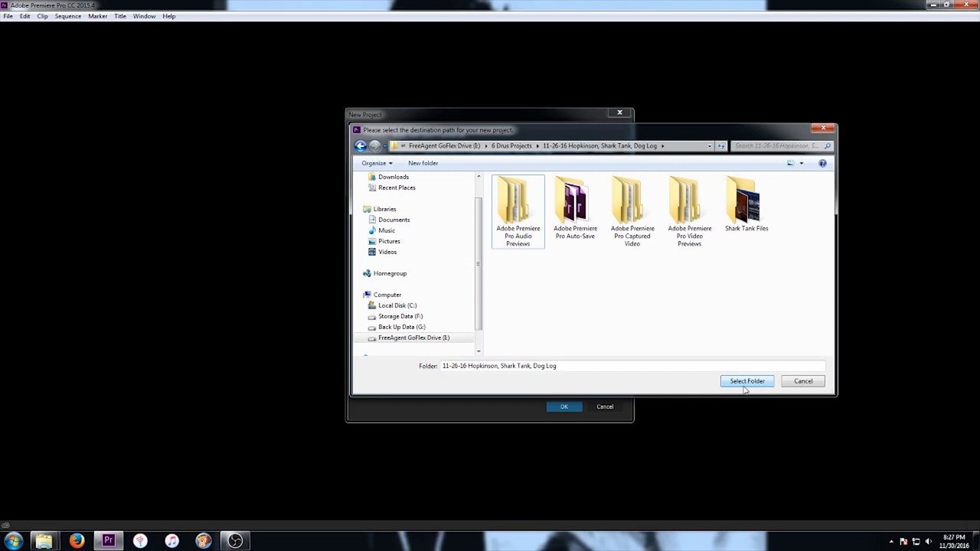
{"action": "double_click", "coordinate": [743, 222]}
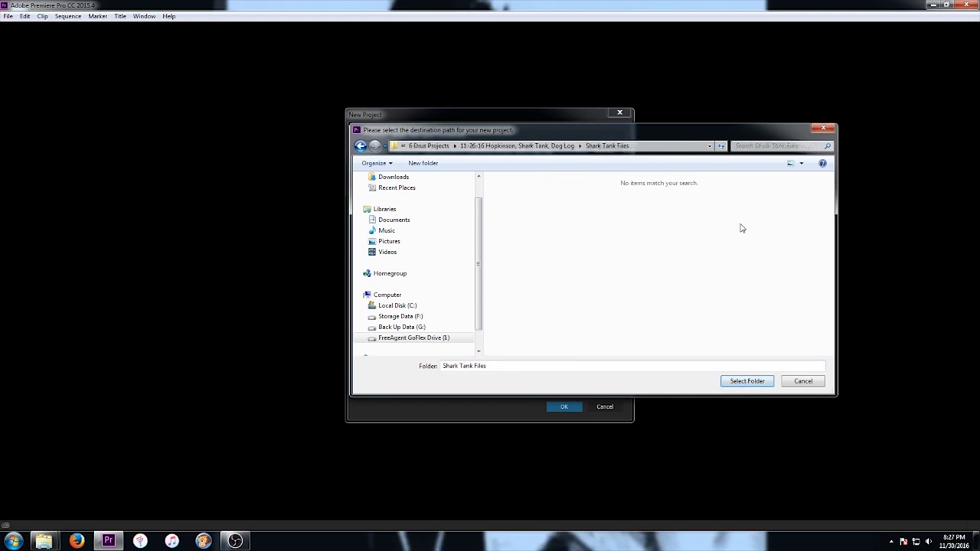
{"action": "left_click", "coordinate": [360, 145]}
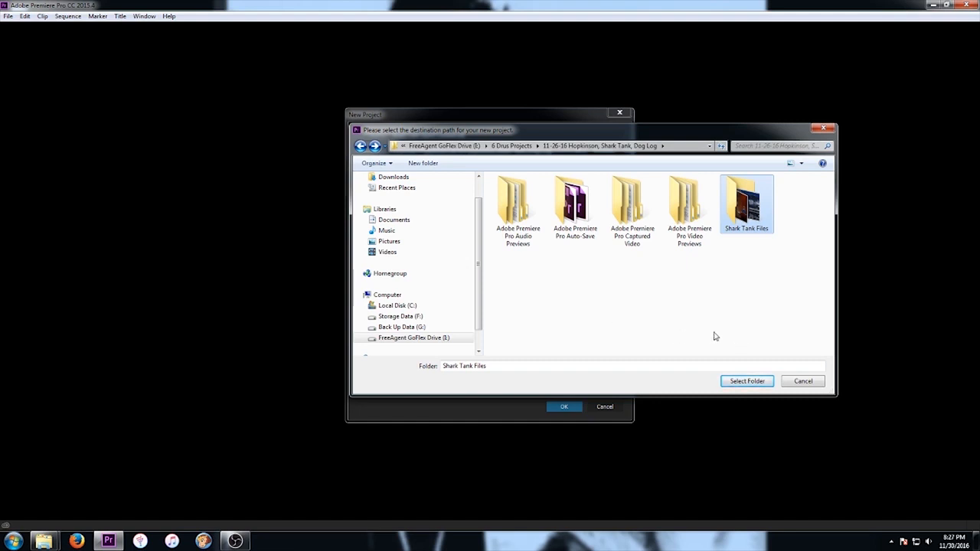
{"action": "left_click", "coordinate": [750, 382]}
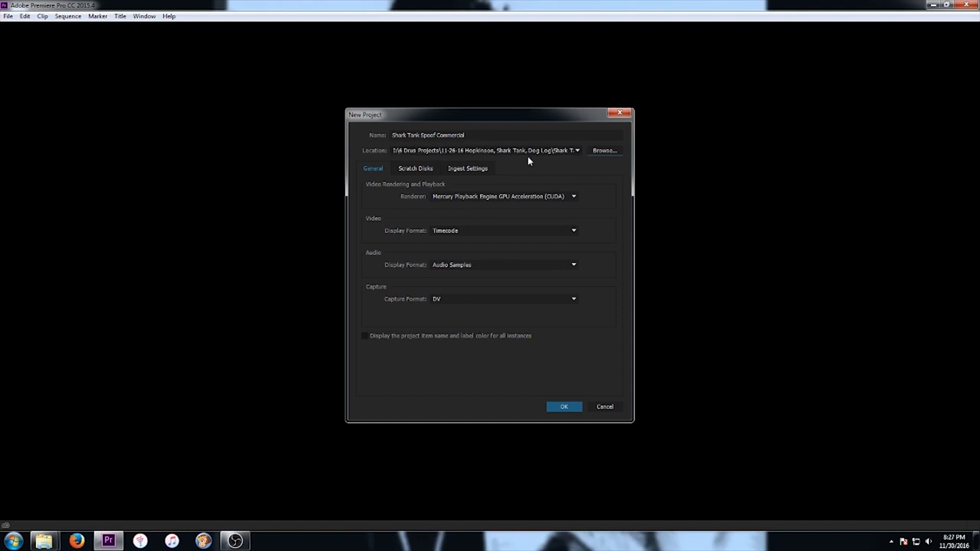
{"action": "left_click", "coordinate": [559, 406]}
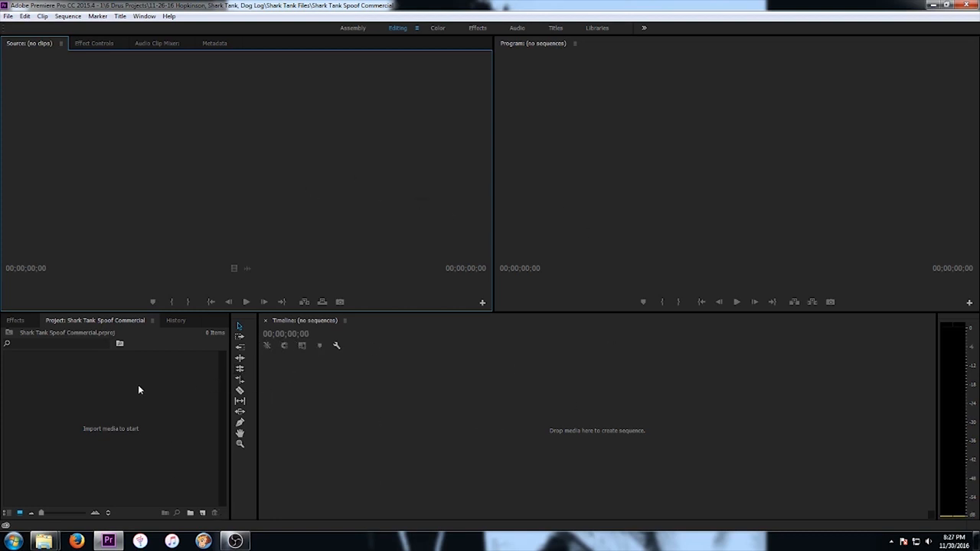
{"action": "right_click", "coordinate": [92, 376]}
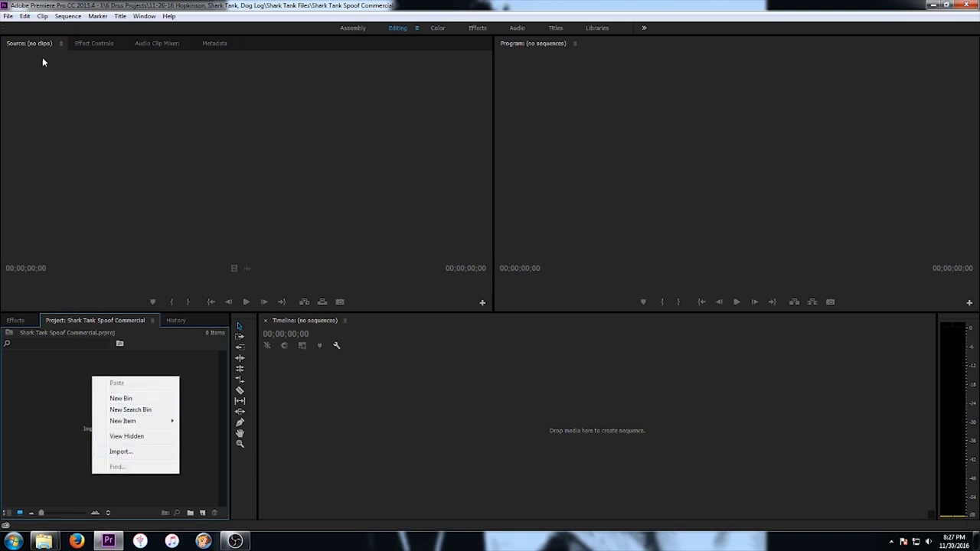
{"action": "left_click", "coordinate": [9, 16]}
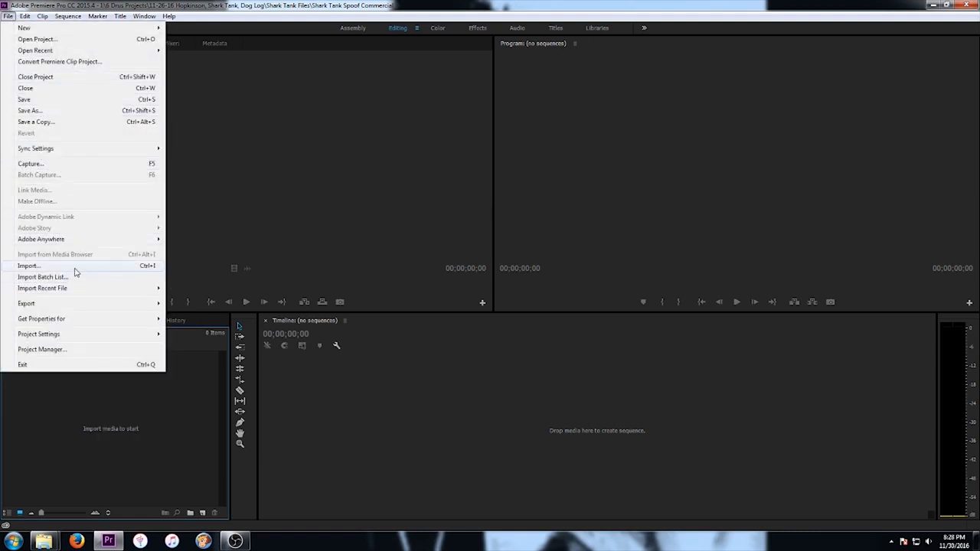
{"action": "left_click", "coordinate": [125, 417]}
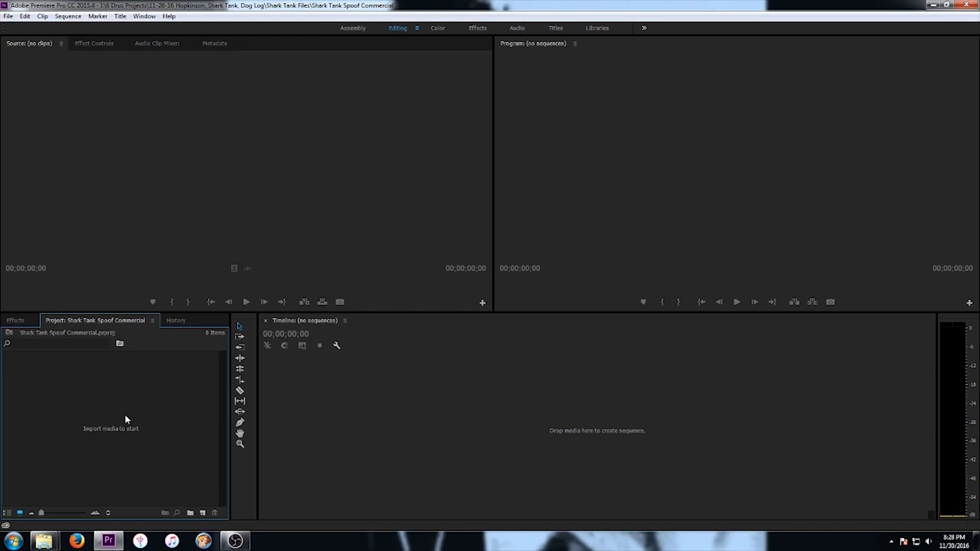
Import both Jimmy Kimmel clips, Shark Tank Intro, the Shark tank theme song video and Shark Tank BKG photoshopped from the Shark Tank Files folder
{"action": "right_click", "coordinate": [112, 388]}
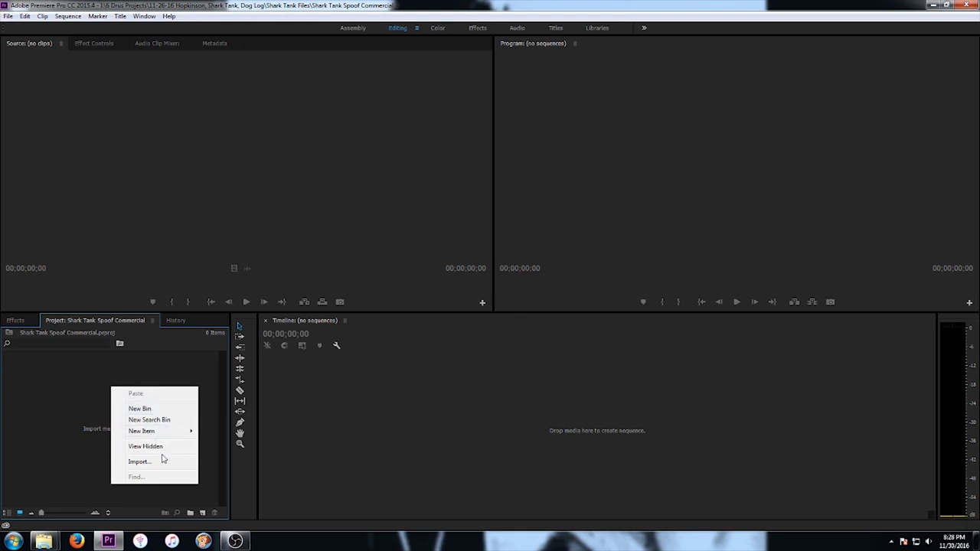
{"action": "left_click", "coordinate": [138, 461]}
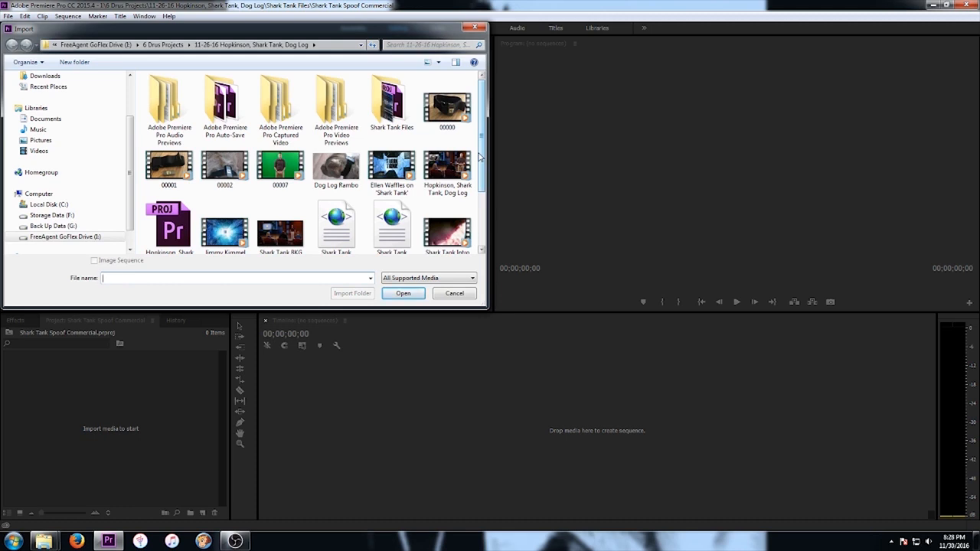
{"action": "double_click", "coordinate": [394, 107]}
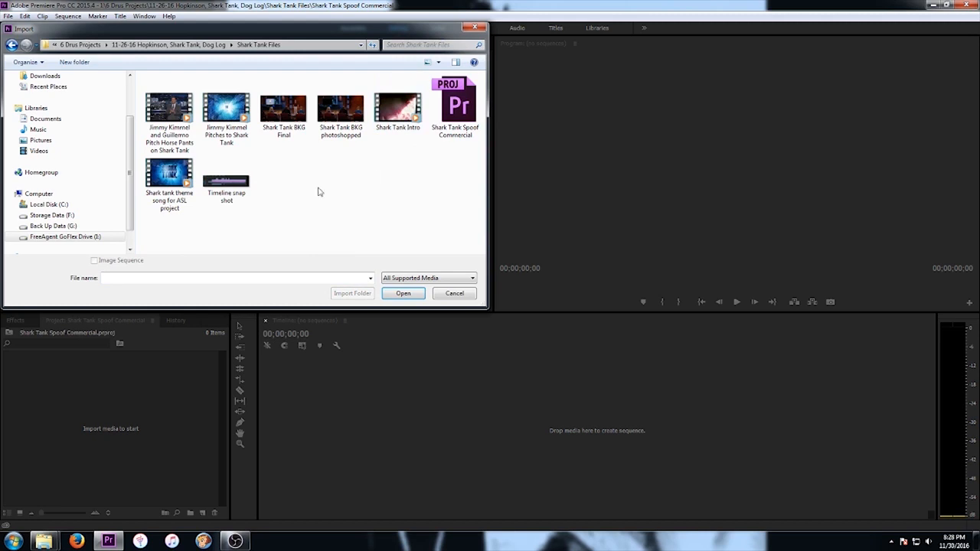
{"action": "left_click", "coordinate": [177, 114]}
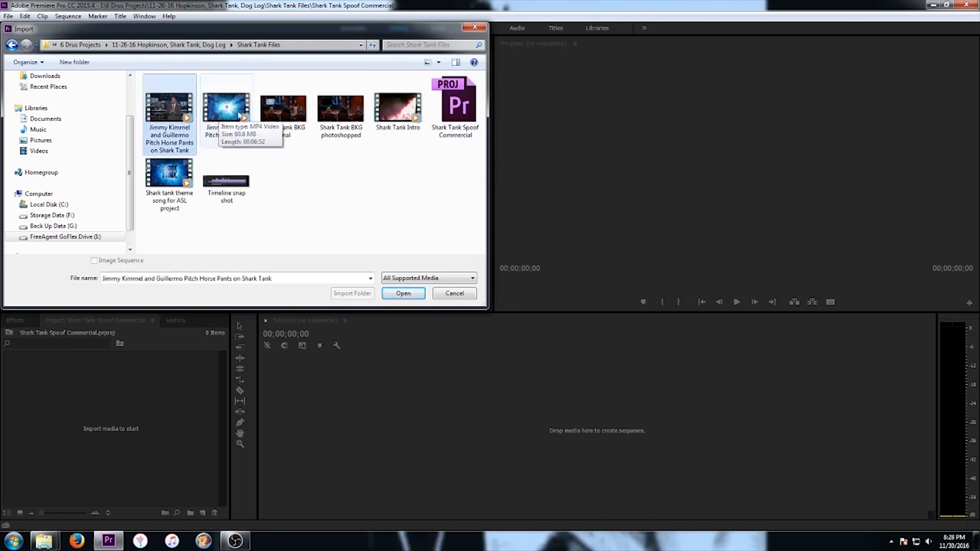
{"action": "left_click", "coordinate": [230, 121], "text": "ctrl"}
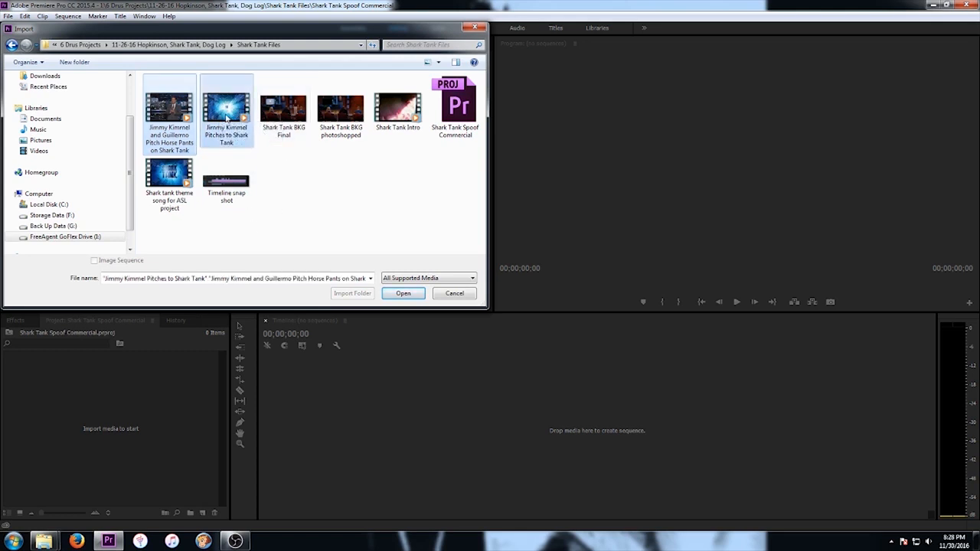
{"action": "left_click", "coordinate": [399, 115], "text": "ctrl"}
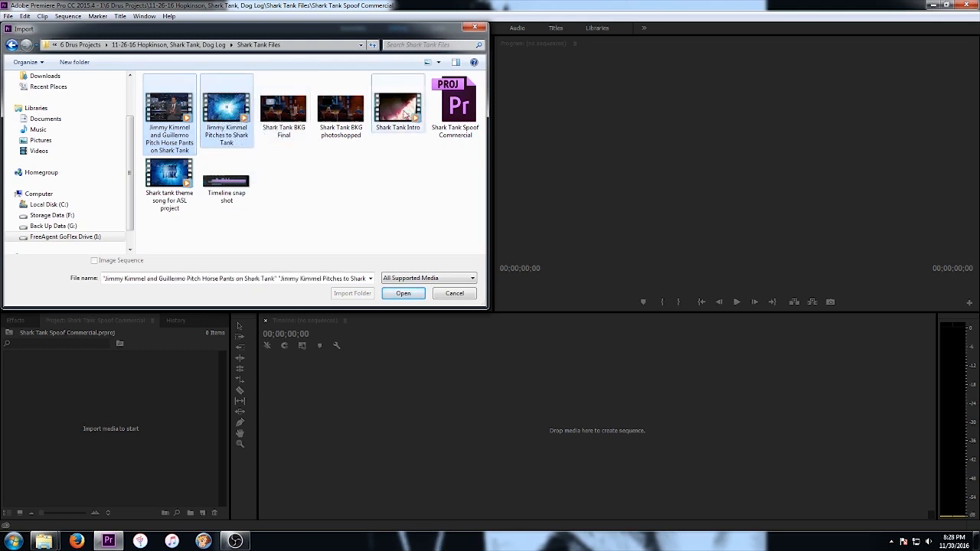
{"action": "left_click", "coordinate": [172, 172], "text": "ctrl"}
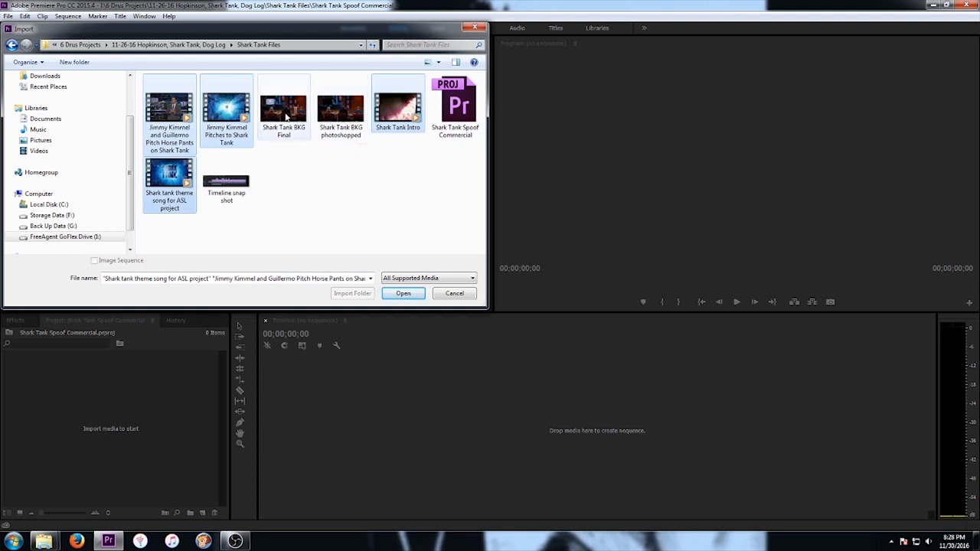
{"action": "left_click", "coordinate": [341, 115], "text": "ctrl"}
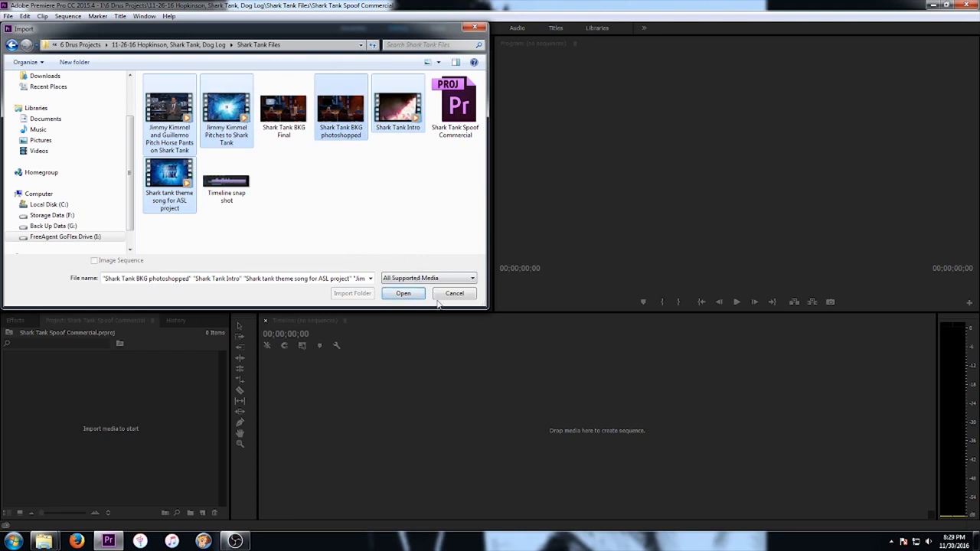
{"action": "left_click", "coordinate": [403, 299]}
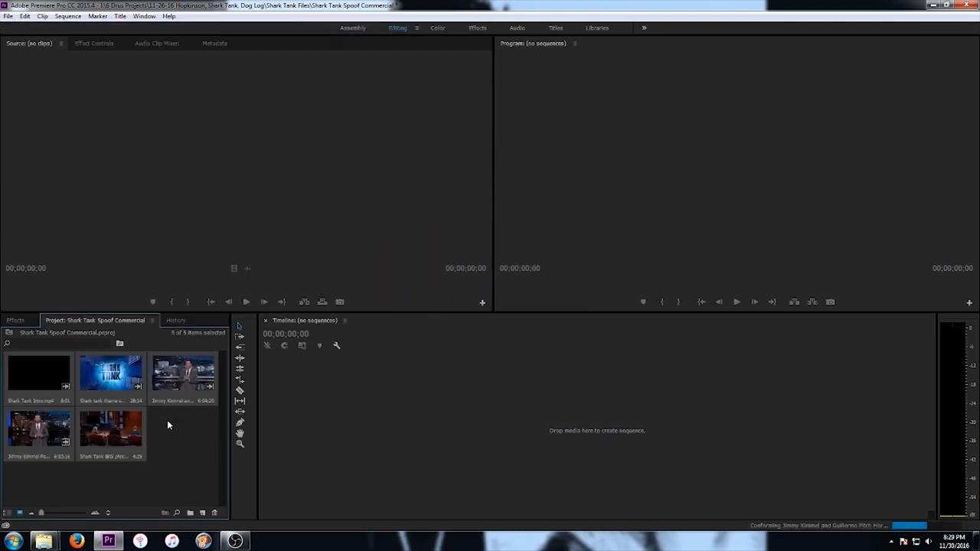
Import the green-screen video 00007 and the Dog Log Rambo image from the parent folder of Shark Tank Files
{"action": "left_click", "coordinate": [189, 430]}
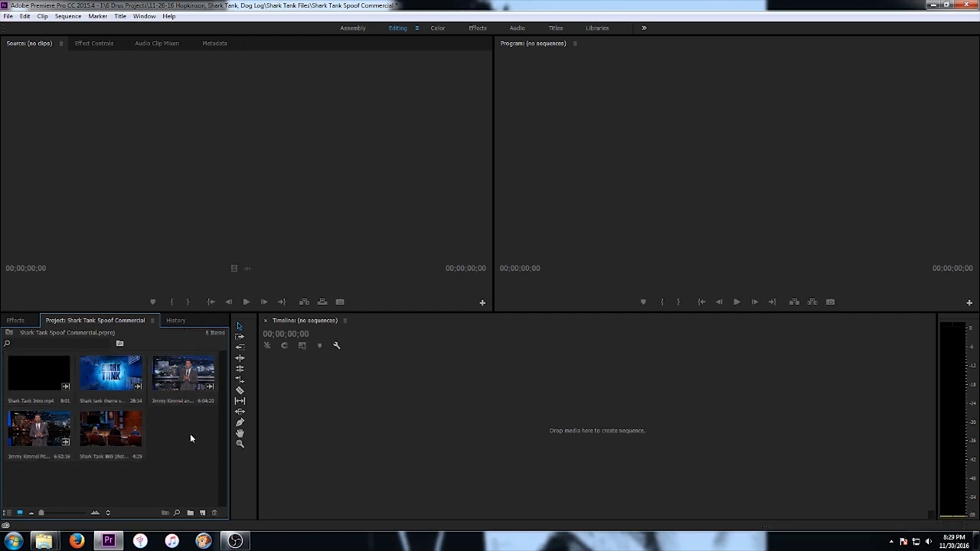
{"action": "right_click", "coordinate": [183, 435]}
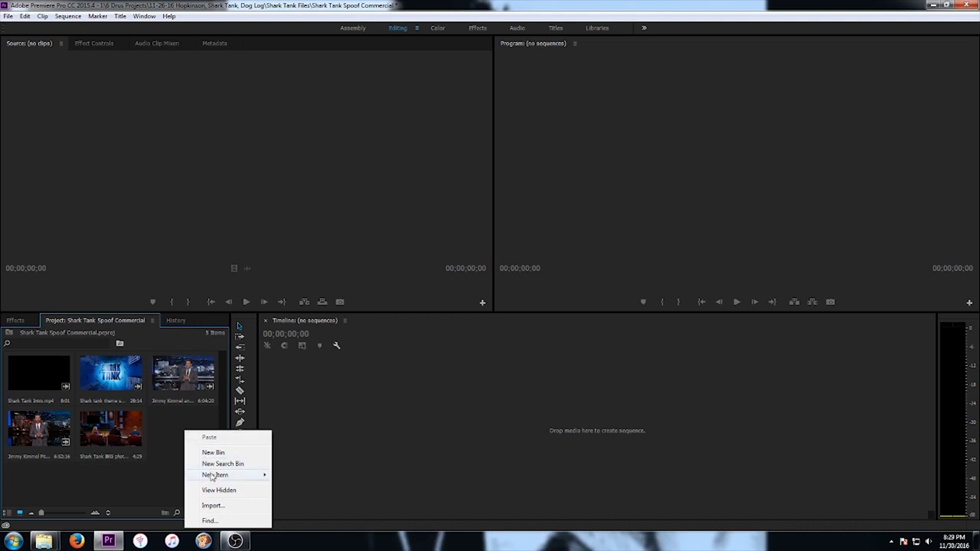
{"action": "left_click", "coordinate": [211, 505]}
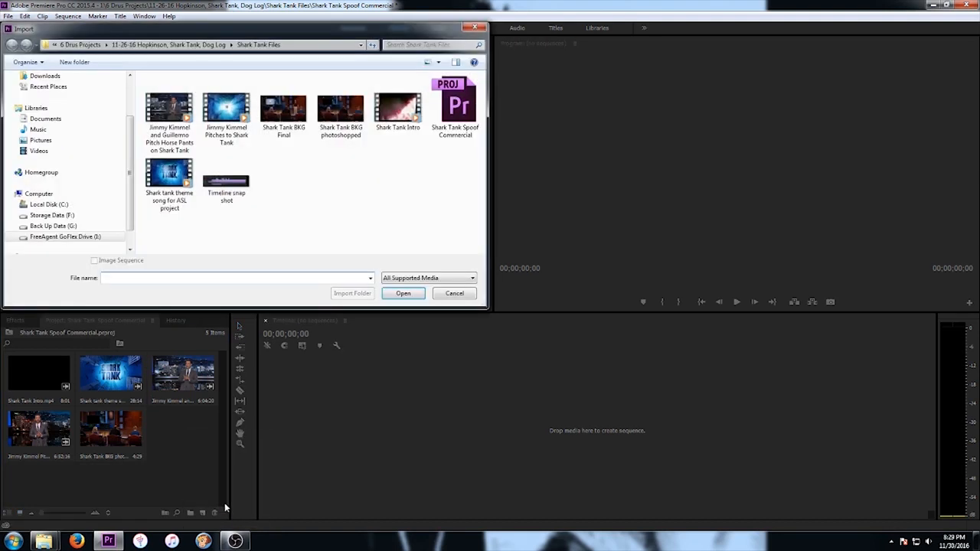
{"action": "left_click", "coordinate": [200, 46]}
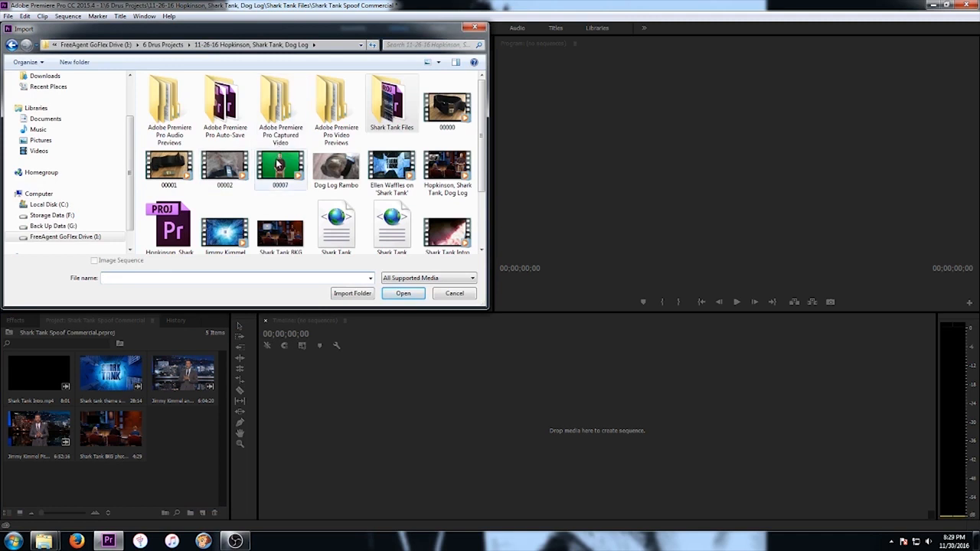
{"action": "left_click", "coordinate": [279, 166]}
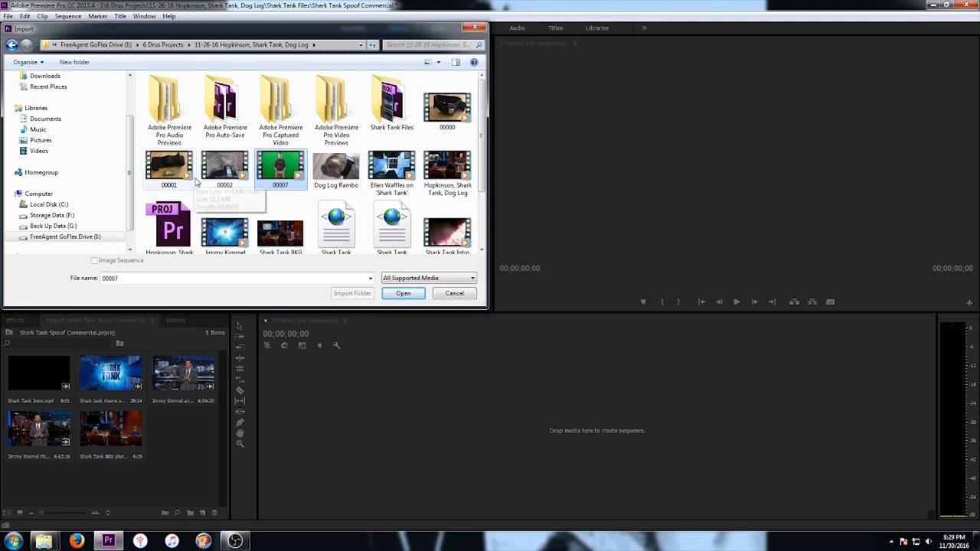
{"action": "left_click", "coordinate": [343, 177], "text": "ctrl"}
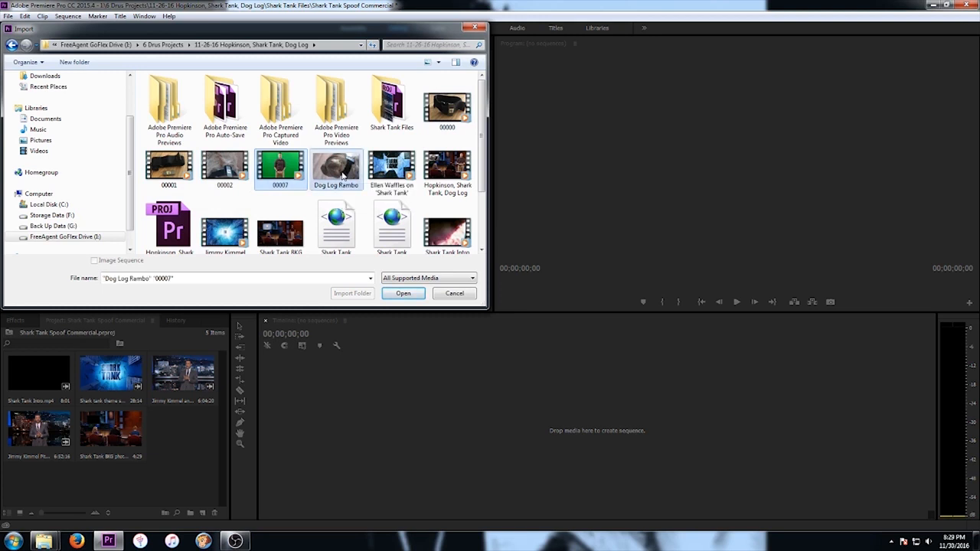
{"action": "left_click", "coordinate": [403, 294]}
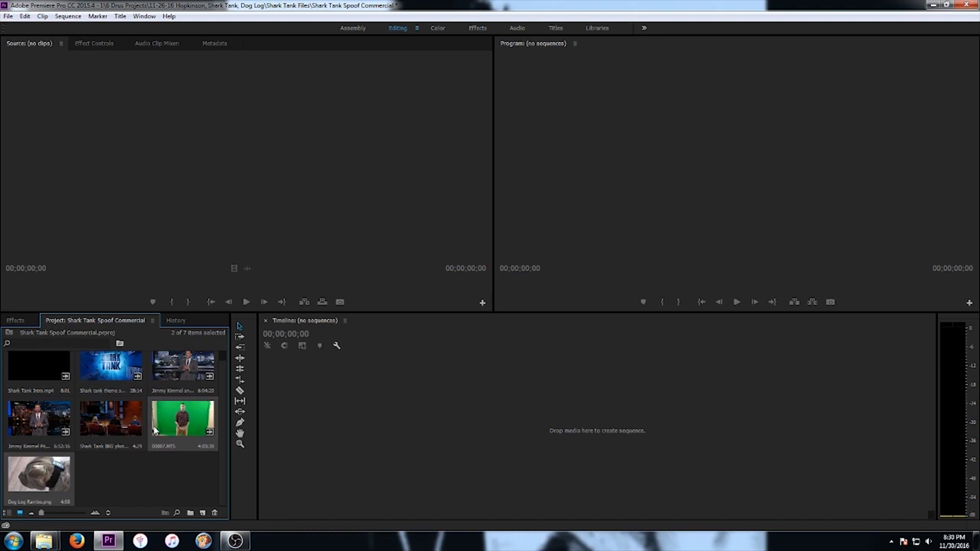
Open the Jimmy Kimmel Pitches to Shark Tank clip in the Source monitor
{"action": "scroll", "coordinate": [227, 417], "scroll_direction": "up", "scroll_amount": 1}
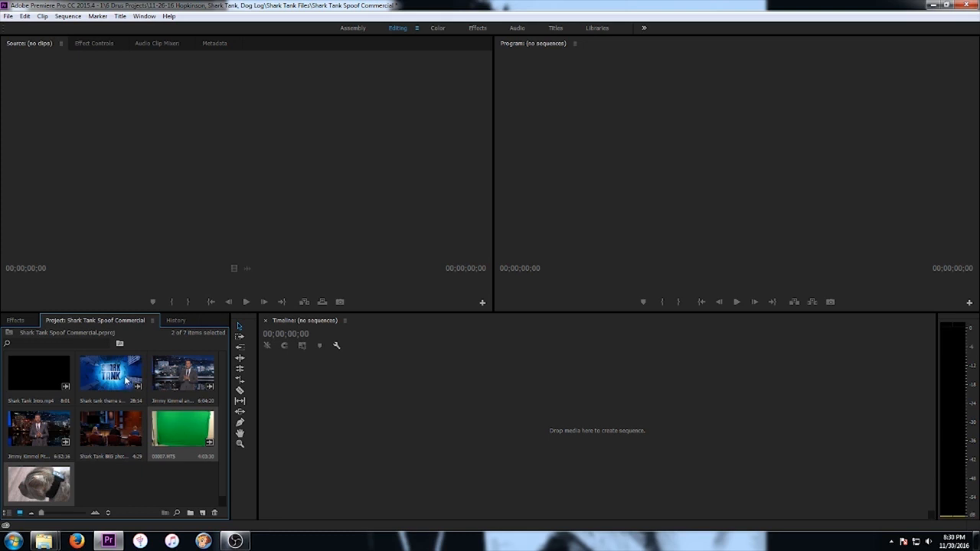
{"action": "left_click", "coordinate": [187, 375]}
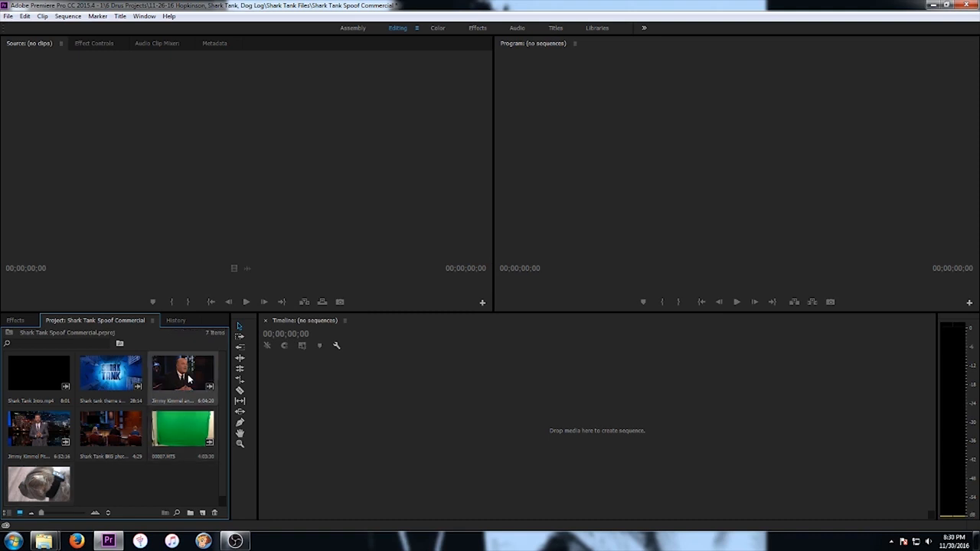
{"action": "double_click", "coordinate": [44, 436]}
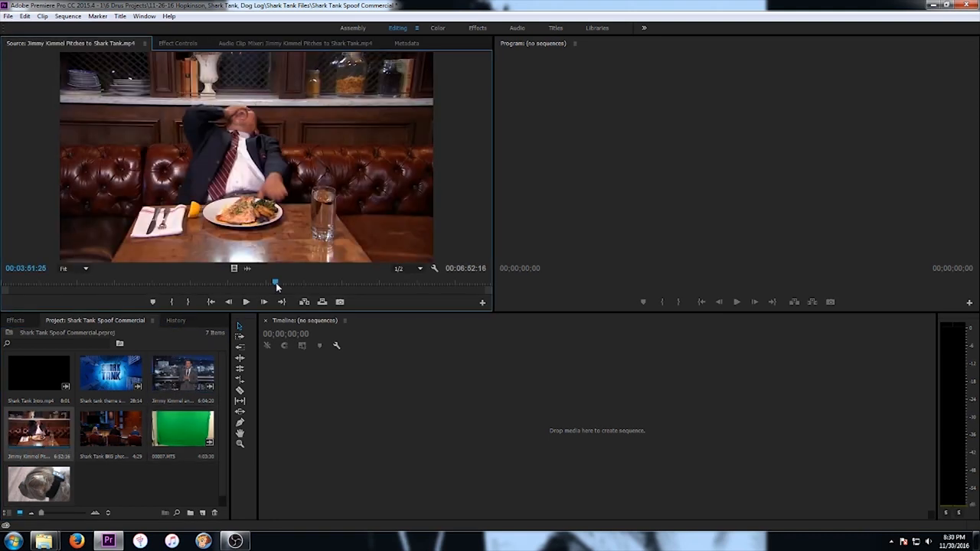
Mark the clip's In point at 00:00:25:06, where the small Shark Tank logo appears in the blue title animation
{"action": "left_click_drag", "start_coordinate": [277, 286], "coordinate": [33, 285]}
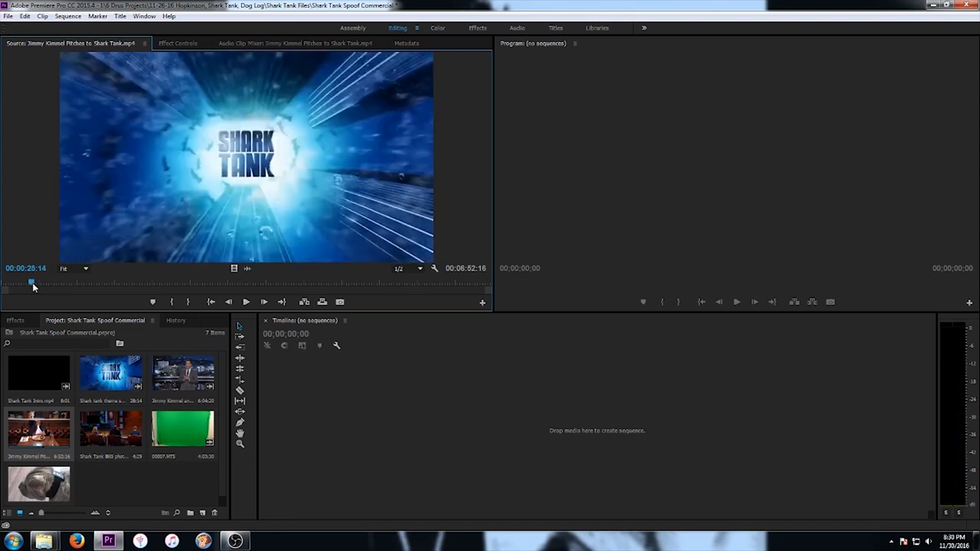
{"action": "key", "text": "Left"}
{"action": "key", "text": "Left"}
{"action": "key", "text": "Left"}
{"action": "key", "text": "Left"}
{"action": "key", "text": "Left"}
{"action": "key", "text": "Left"}
{"action": "key", "text": "Left"}
{"action": "key", "text": "Left"}
{"action": "key", "text": "Left"}
{"action": "key", "text": "Left"}
{"action": "key", "text": "Left"}
{"action": "key", "text": "Left"}
{"action": "key", "text": "Left"}
{"action": "key", "text": "Left"}
{"action": "key", "text": "Left"}
{"action": "key", "text": "Left"}
{"action": "key", "text": "Left"}
{"action": "key", "text": "Left"}
{"action": "key", "text": "Left"}
{"action": "key", "text": "Left"}
{"action": "key", "text": "Left"}
{"action": "key", "text": "Right"}
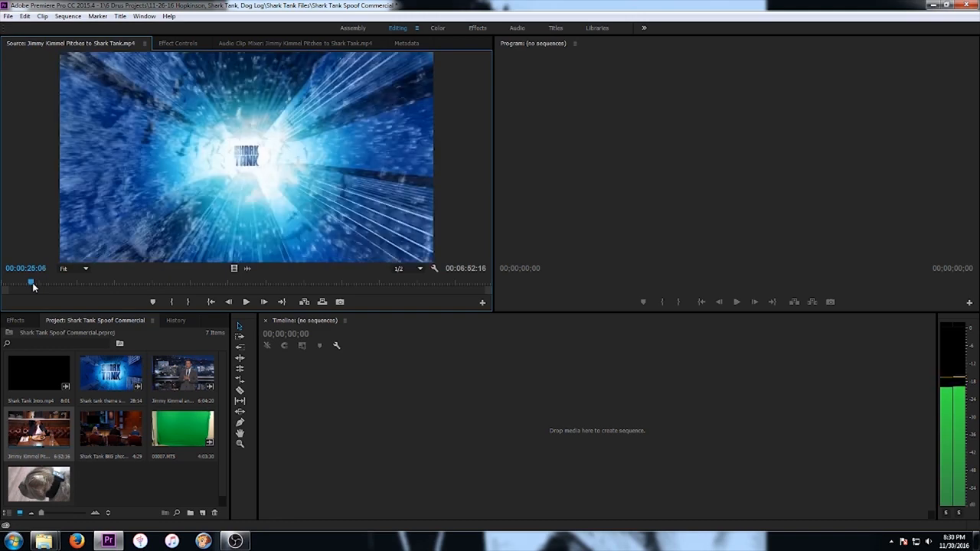
{"action": "key", "text": "i"}
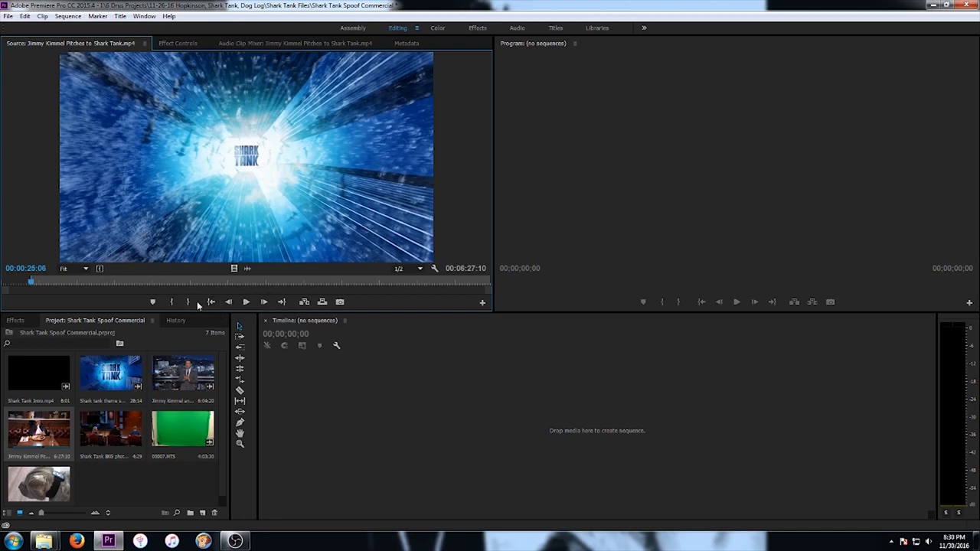
Mark the clip's Out point at 00:00:27:15, before the title cuts to the doors, and create a sequence from the marked section
{"action": "left_click", "coordinate": [246, 302]}
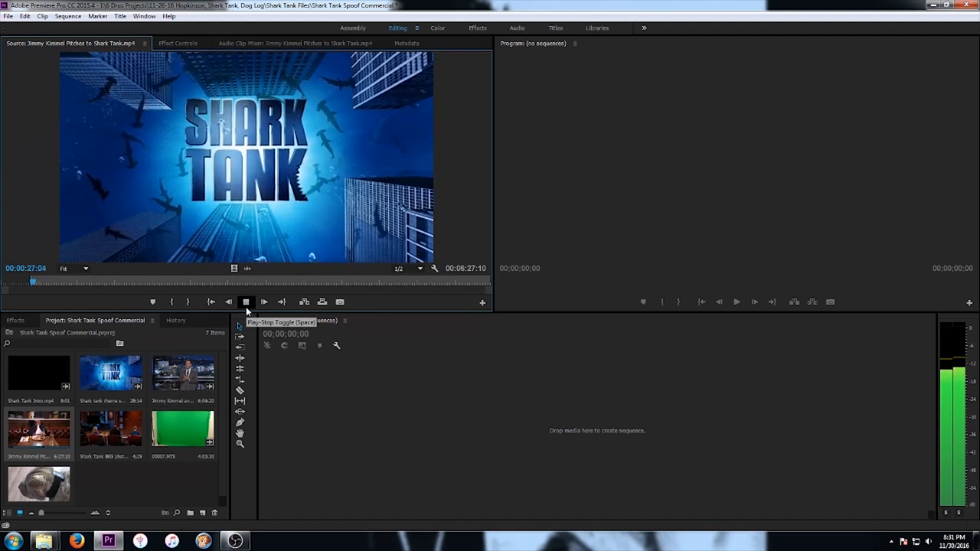
{"action": "left_click", "coordinate": [246, 306]}
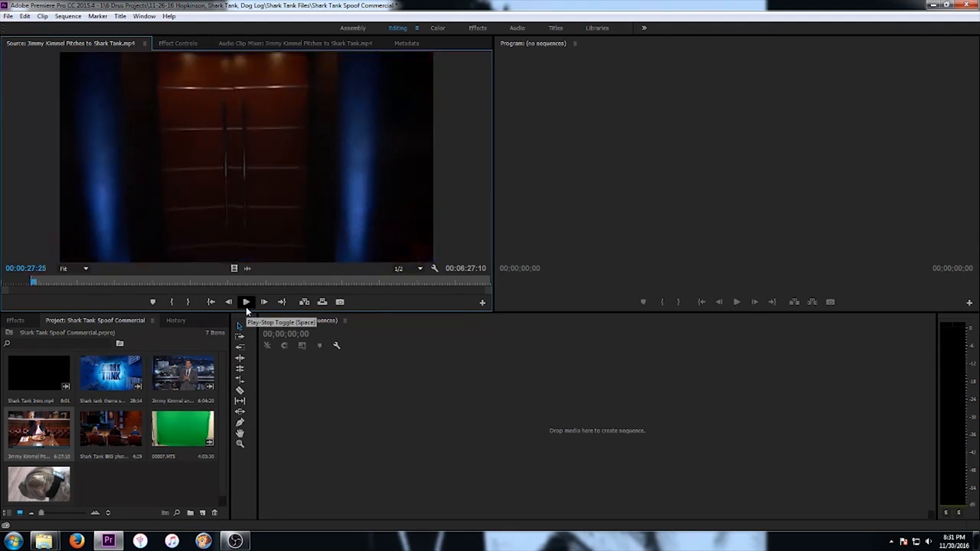
{"action": "key", "text": "Left"}
{"action": "key", "text": "Left"}
{"action": "key", "text": "Left"}
{"action": "key", "text": "Left"}
{"action": "key", "text": "Left"}
{"action": "key", "text": "Left"}
{"action": "key", "text": "Left"}
{"action": "key", "text": "Left"}
{"action": "key", "text": "Left"}
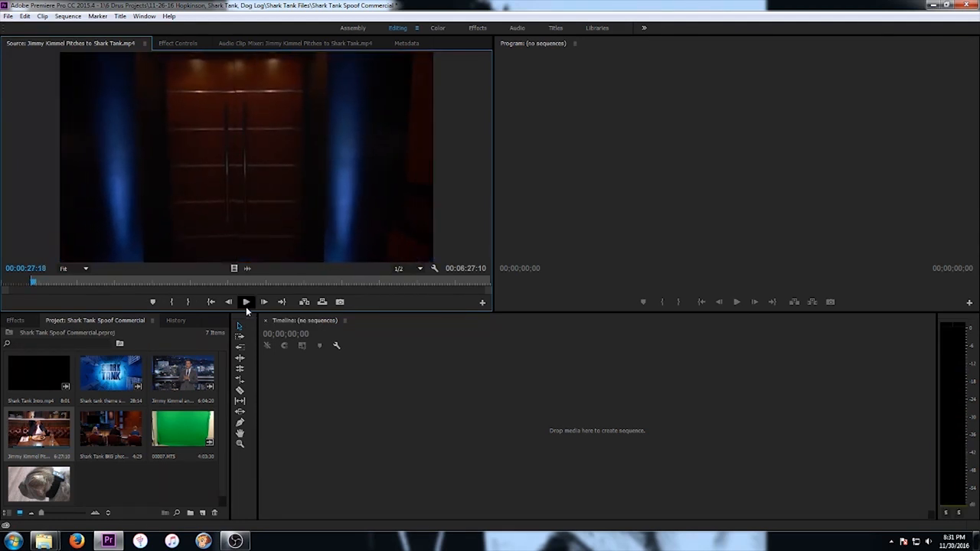
{"action": "key", "text": "Right"}
{"action": "key", "text": "Left"}
{"action": "key", "text": "o"}
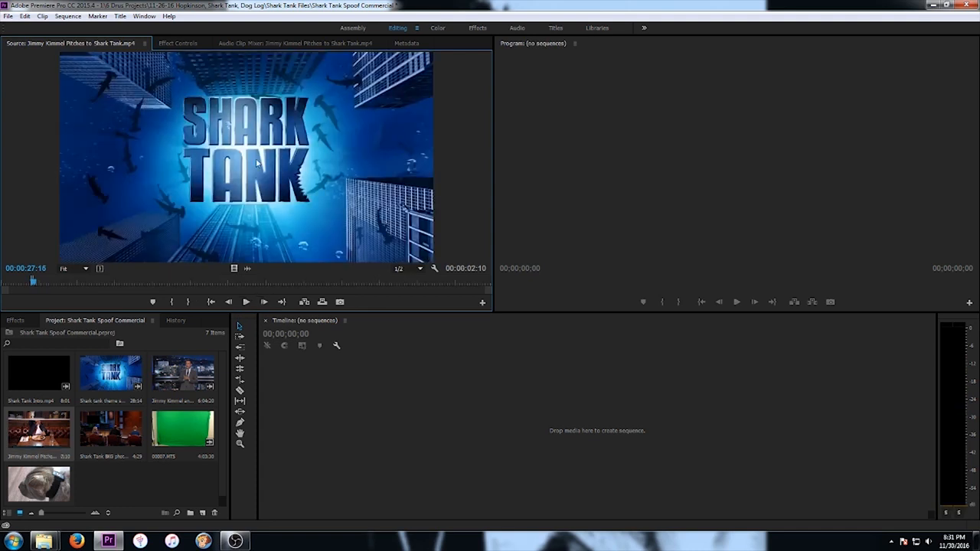
{"action": "left_click_drag", "start_coordinate": [248, 154], "coordinate": [348, 440]}
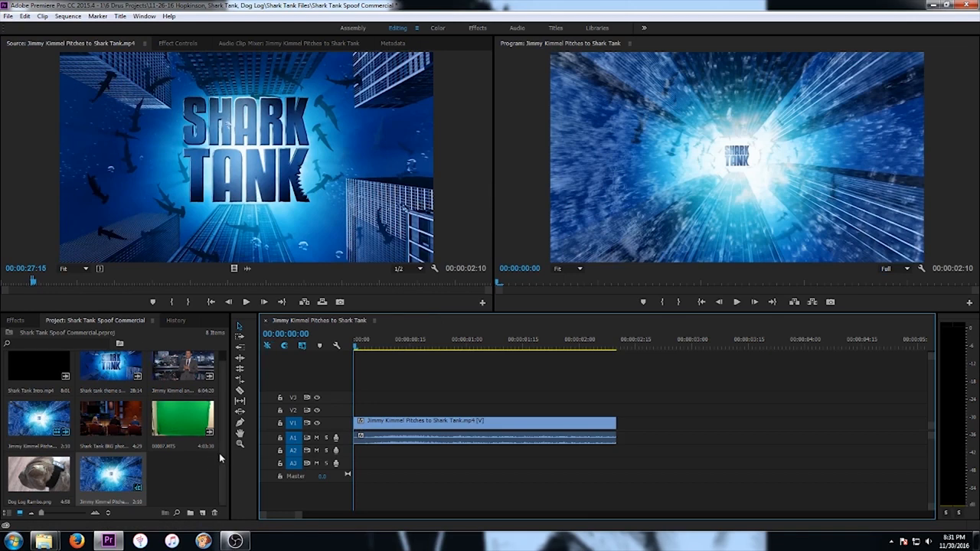
{"action": "scroll", "coordinate": [221, 457], "scroll_direction": "up", "scroll_amount": 1}
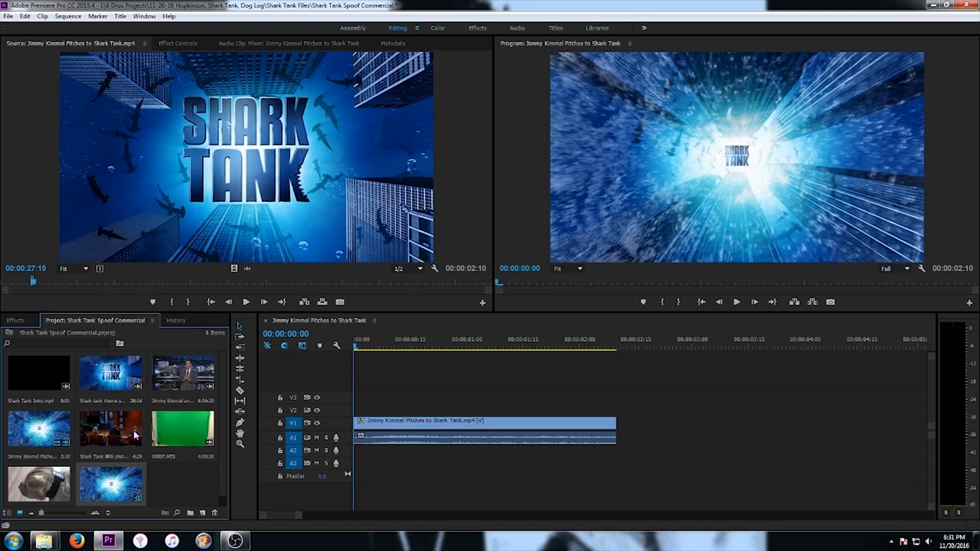
{"action": "double_click", "coordinate": [115, 374]}
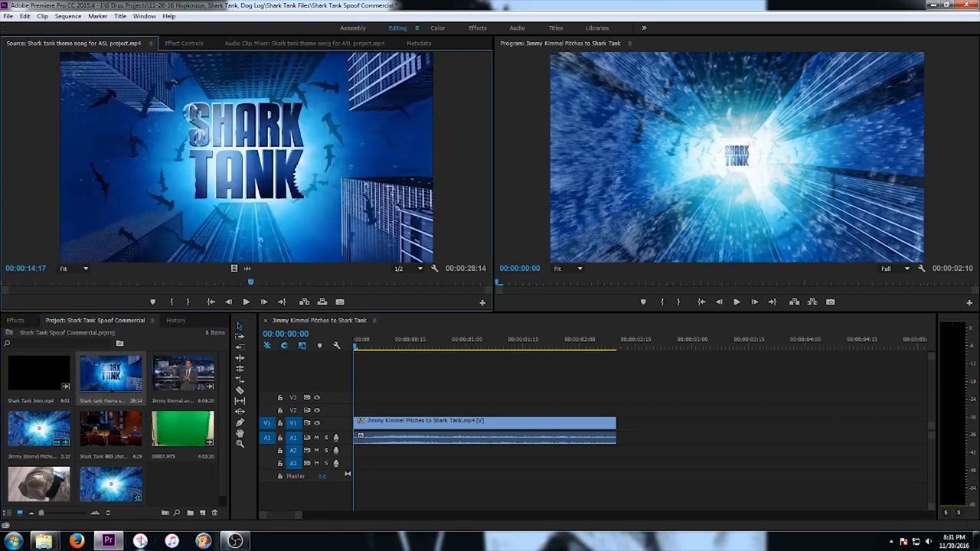
{"action": "right_click", "coordinate": [177, 488]}
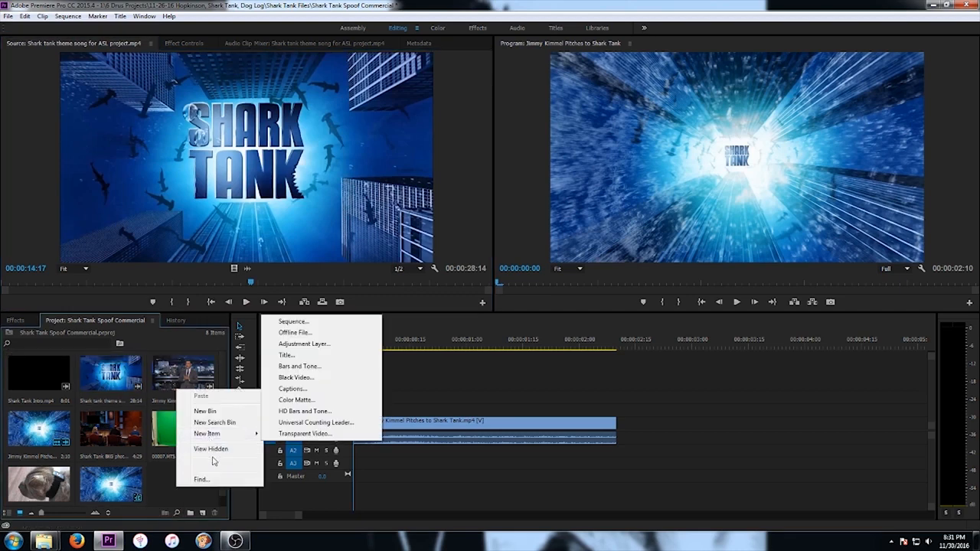
{"action": "left_click", "coordinate": [204, 464]}
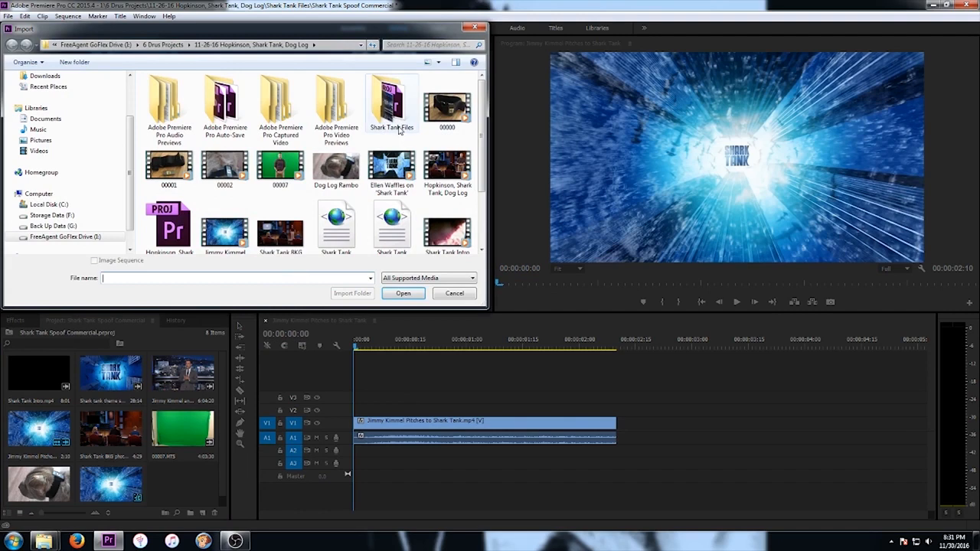
{"action": "double_click", "coordinate": [388, 102]}
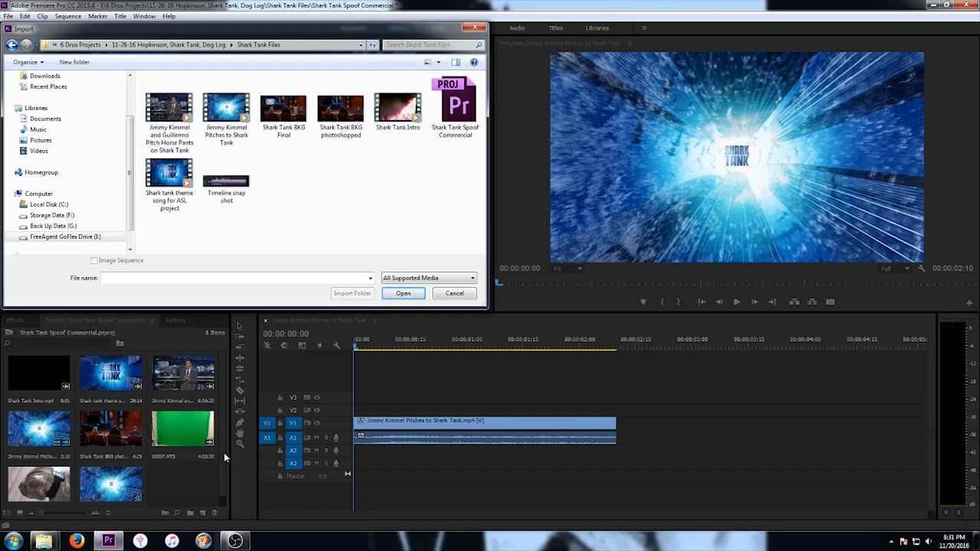
{"action": "left_click", "coordinate": [404, 121]}
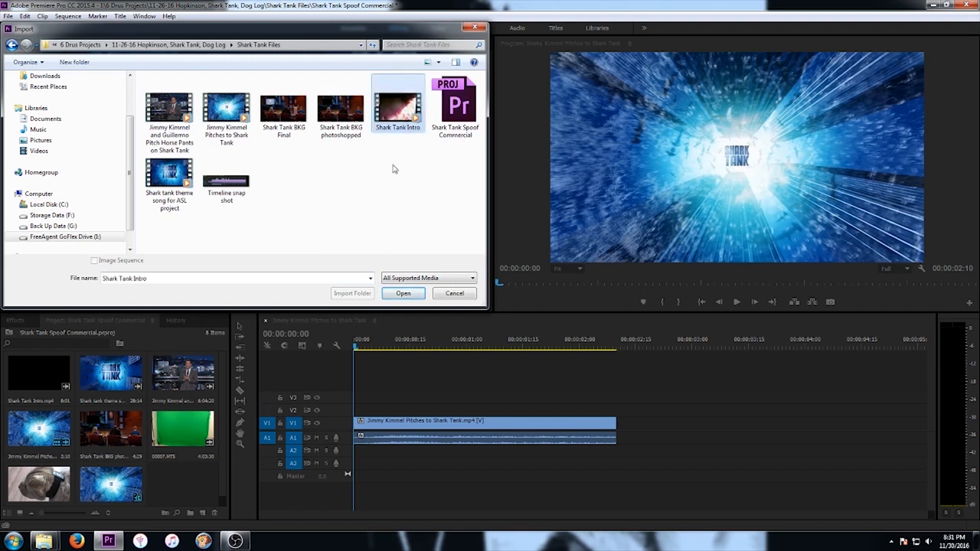
{"action": "left_click", "coordinate": [403, 294]}
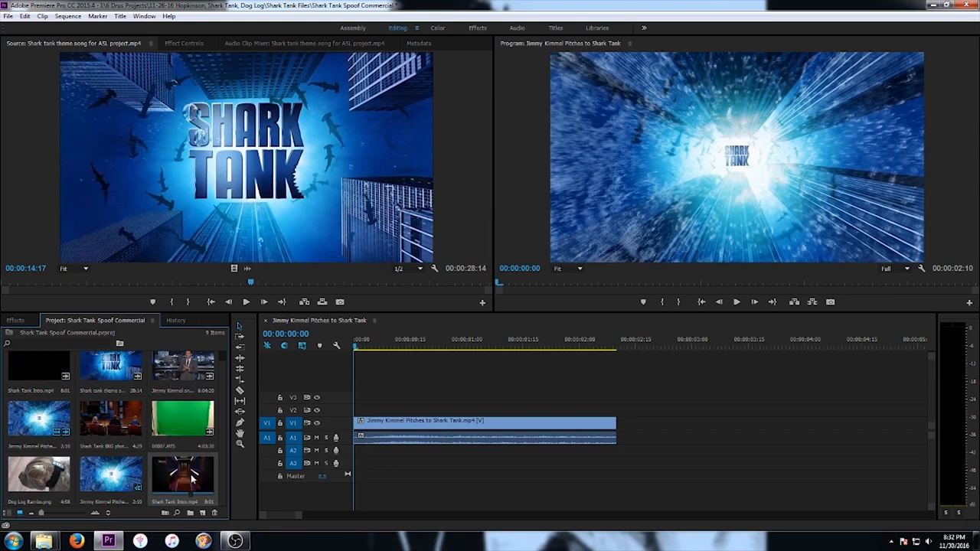
{"action": "key", "text": "Delete"}
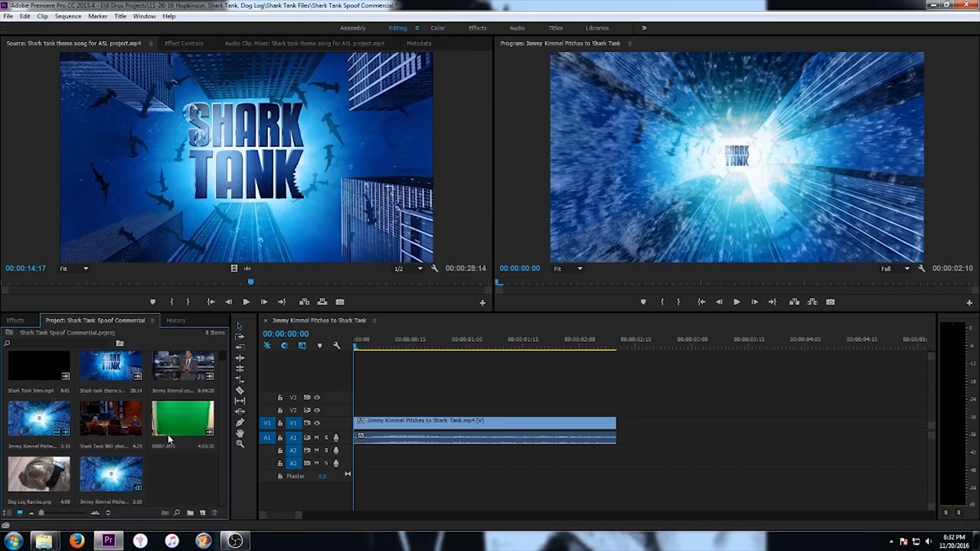
Open Shark Tank Intro in the Source monitor and mark its In point at 00:00:03:25, where the doors fade in from black
{"action": "double_click", "coordinate": [47, 377]}
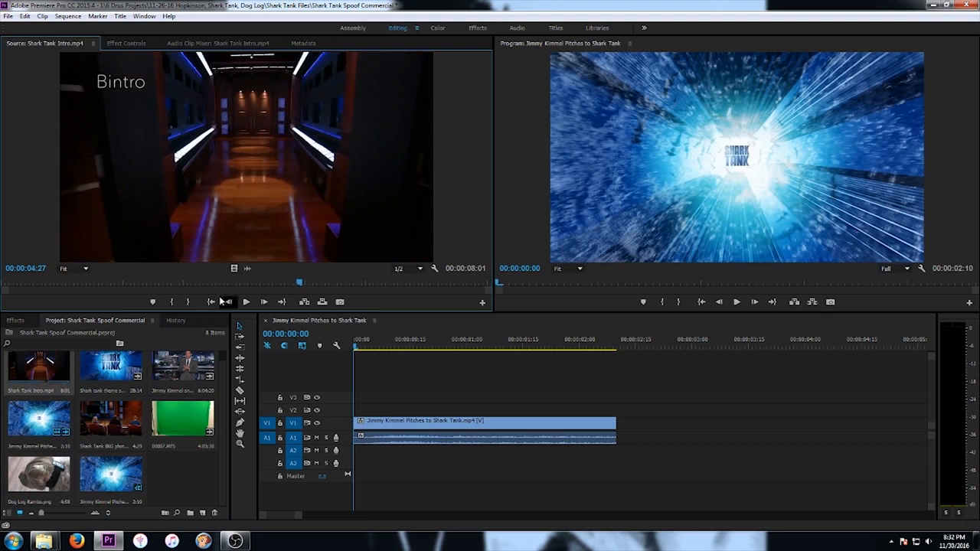
{"action": "left_click_drag", "start_coordinate": [297, 281], "coordinate": [209, 284]}
{"action": "key", "text": "Right"}
{"action": "key", "text": "Right"}
{"action": "key", "text": "Right"}
{"action": "key", "text": "Right"}
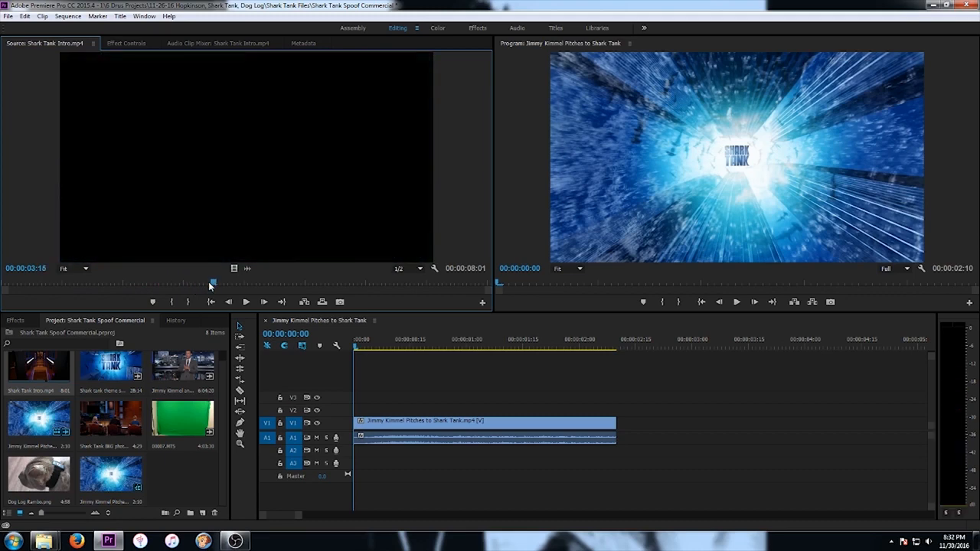
{"action": "key", "text": "space"}
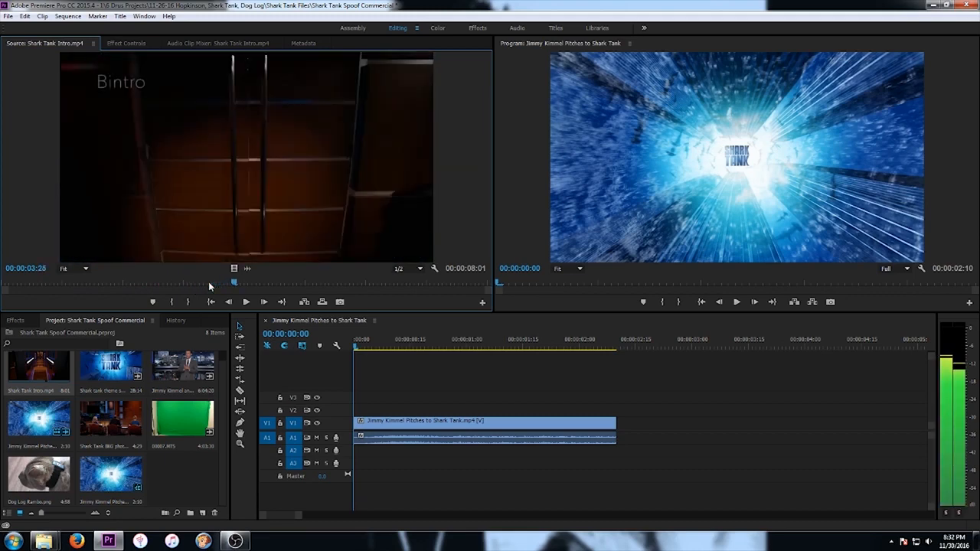
{"action": "key", "text": "i"}
{"action": "key", "text": "space"}
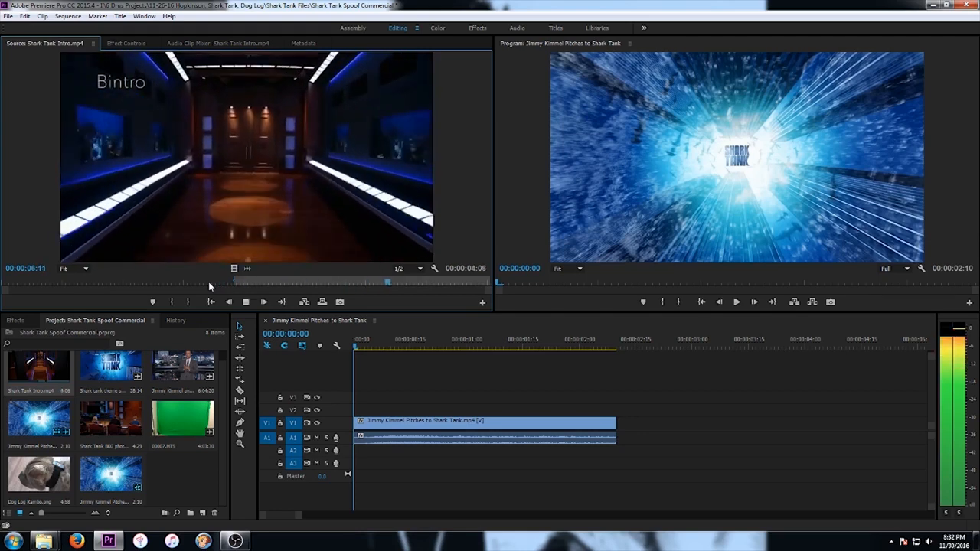
Mark the Shark Tank Intro Out point at 00:00:07:20 and add only its video to V1 directly after the title clip
{"action": "key", "text": "space"}
{"action": "key", "text": "space"}
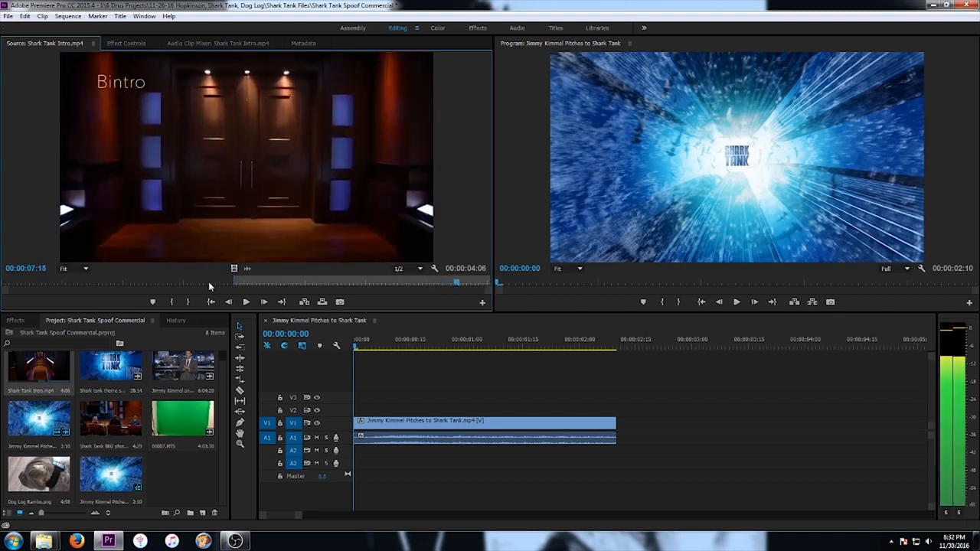
{"action": "key", "text": "Right"}
{"action": "key", "text": "Left"}
{"action": "key", "text": "Left"}
{"action": "key", "text": "Left"}
{"action": "key", "text": "Left"}
{"action": "key", "text": "Left"}
{"action": "key", "text": "Right"}
{"action": "key", "text": "i"}
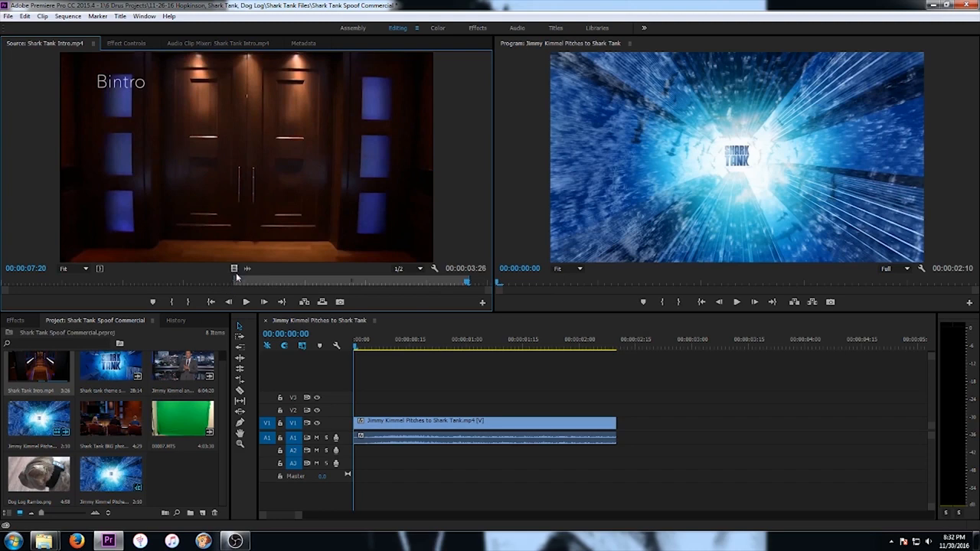
{"action": "left_click_drag", "start_coordinate": [233, 269], "coordinate": [626, 426]}
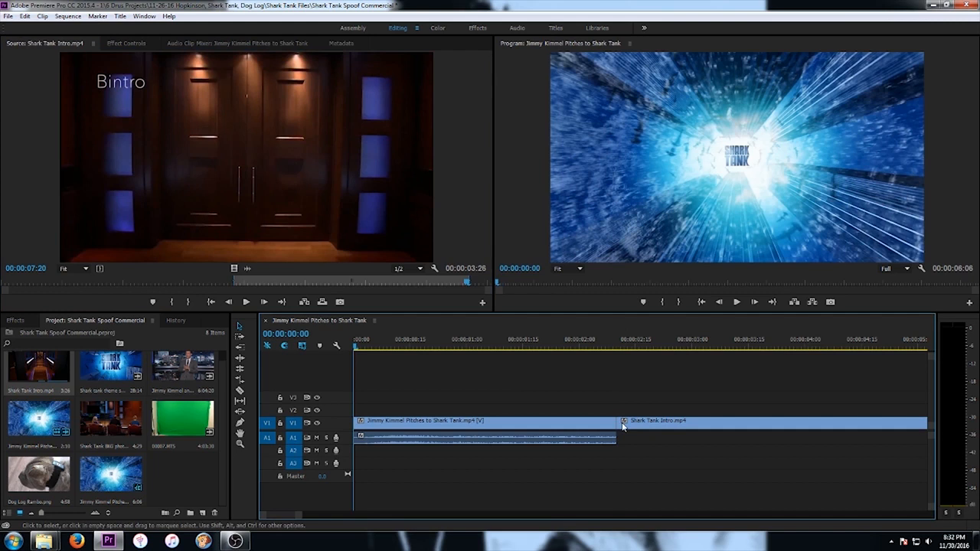
{"action": "left_click_drag", "start_coordinate": [299, 515], "coordinate": [344, 520]}
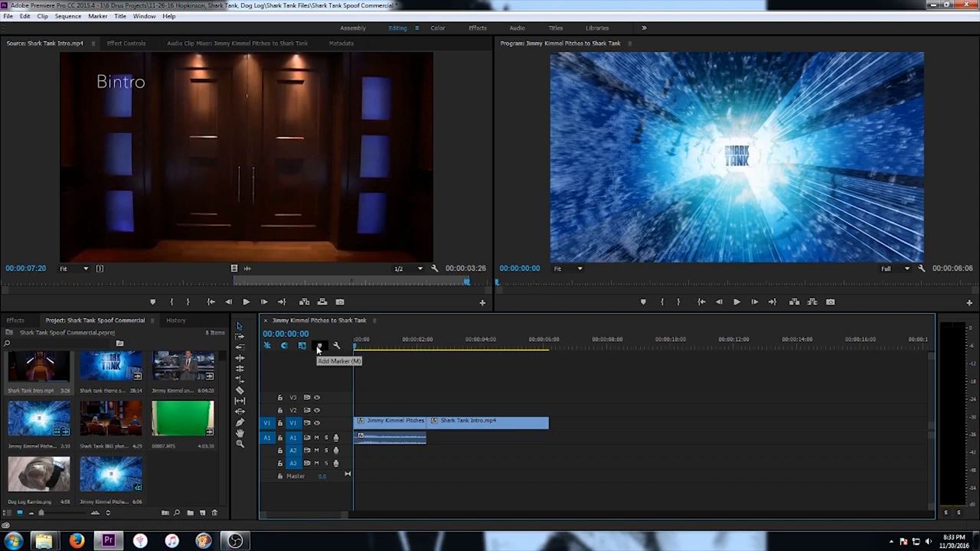
Open the Shark tank theme song video in the Source monitor and mark its In point at 00:00:01:07
{"action": "left_click_drag", "start_coordinate": [223, 423], "coordinate": [223, 386]}
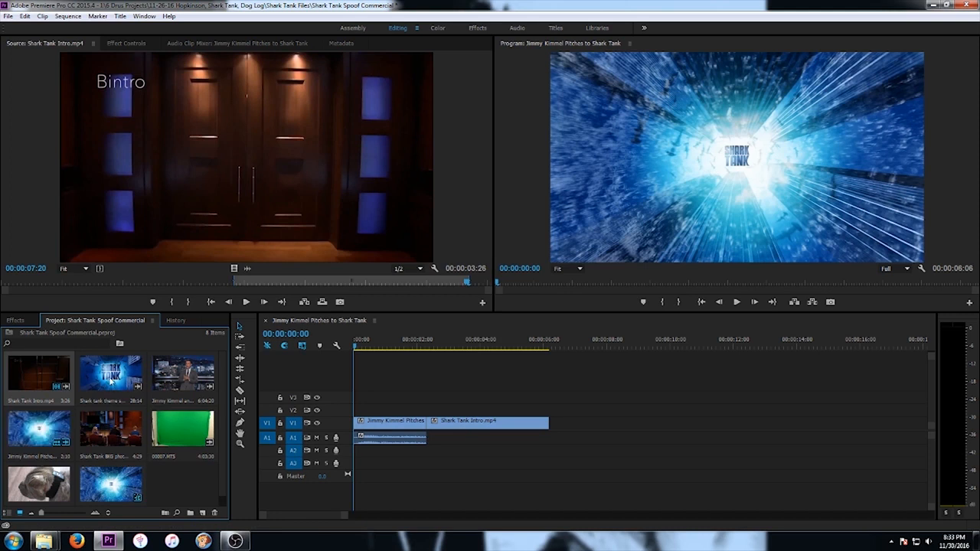
{"action": "double_click", "coordinate": [111, 381]}
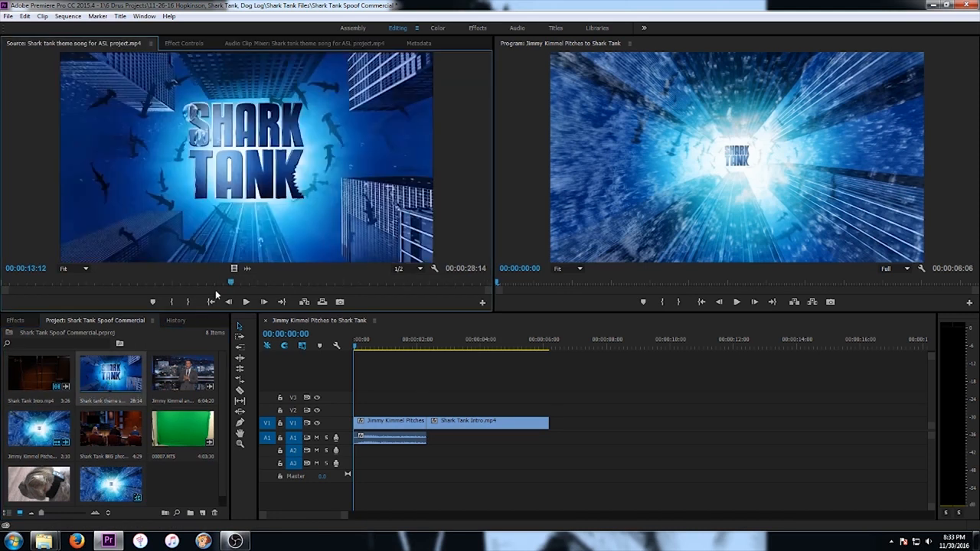
{"action": "left_click_drag", "start_coordinate": [231, 282], "coordinate": [24, 284]}
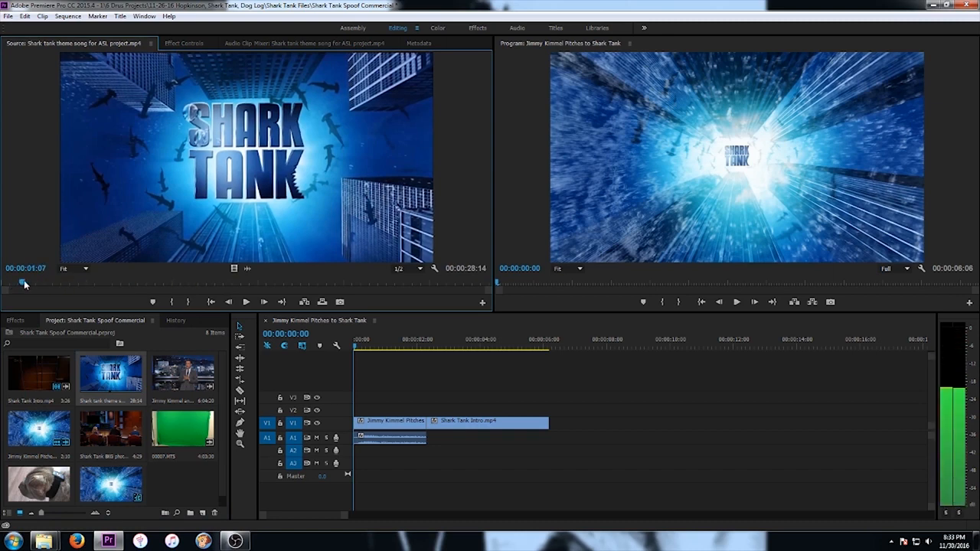
{"action": "key", "text": "i"}
Mark the theme song's Out point at 00:00:21:17
{"action": "left_click_drag", "start_coordinate": [24, 284], "coordinate": [426, 300]}
{"action": "key", "text": "Right"}
{"action": "key", "text": "Right"}
{"action": "key", "text": "Right"}
{"action": "key", "text": "Right"}
{"action": "key", "text": "Right"}
{"action": "key", "text": "Right"}
{"action": "key", "text": "Right"}
{"action": "key", "text": "Right"}
{"action": "key", "text": "Right"}
{"action": "key", "text": "Right"}
{"action": "key", "text": "Right"}
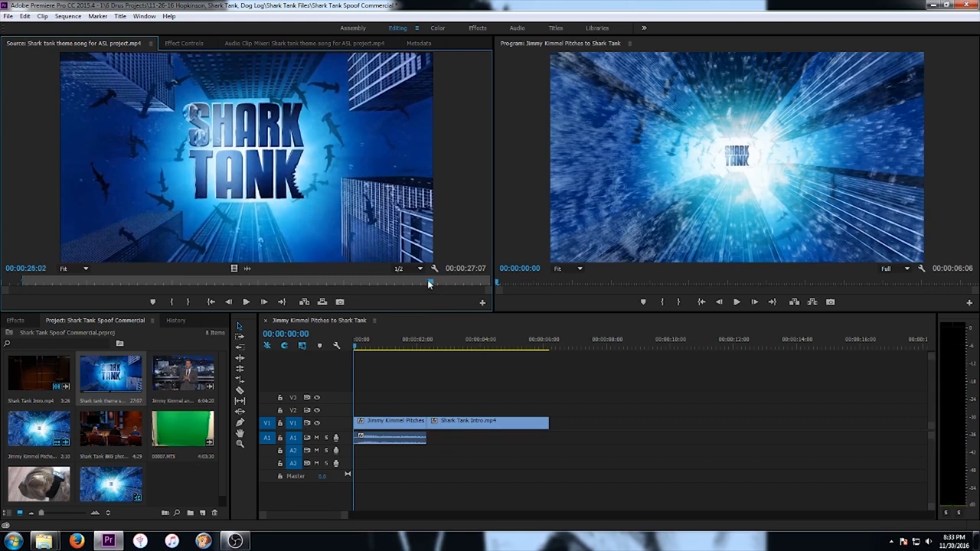
{"action": "left_click_drag", "start_coordinate": [428, 280], "coordinate": [299, 286]}
{"action": "key", "text": "space"}
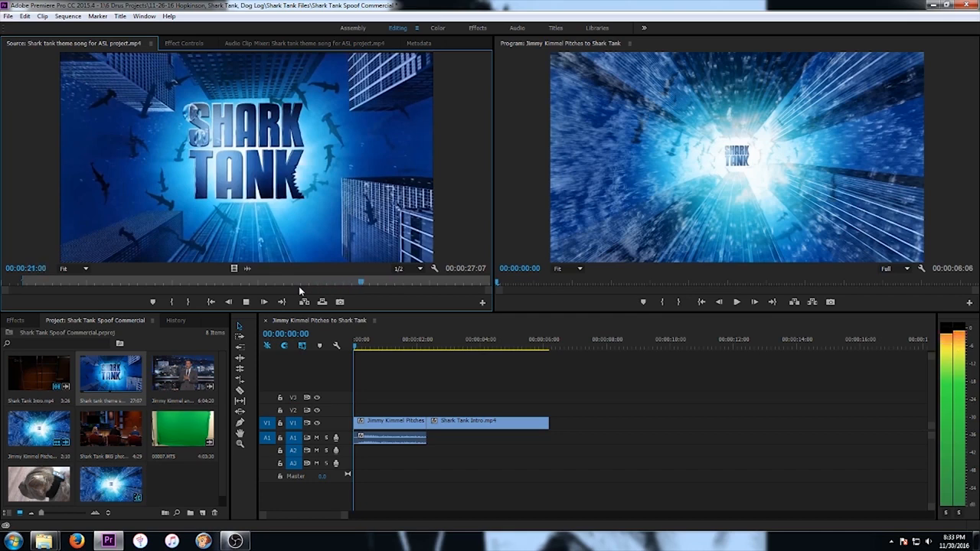
{"action": "key", "text": "space"}
{"action": "key", "text": "o"}
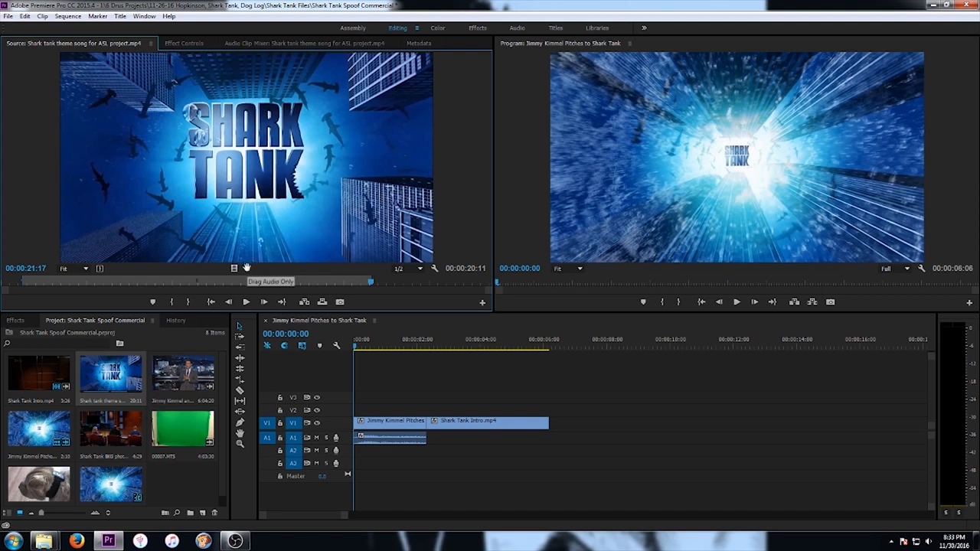
Add only the theme song's audio to A1 directly after the title clip's audio, and play the sequence through the intro
{"action": "left_click_drag", "start_coordinate": [248, 269], "coordinate": [433, 448]}
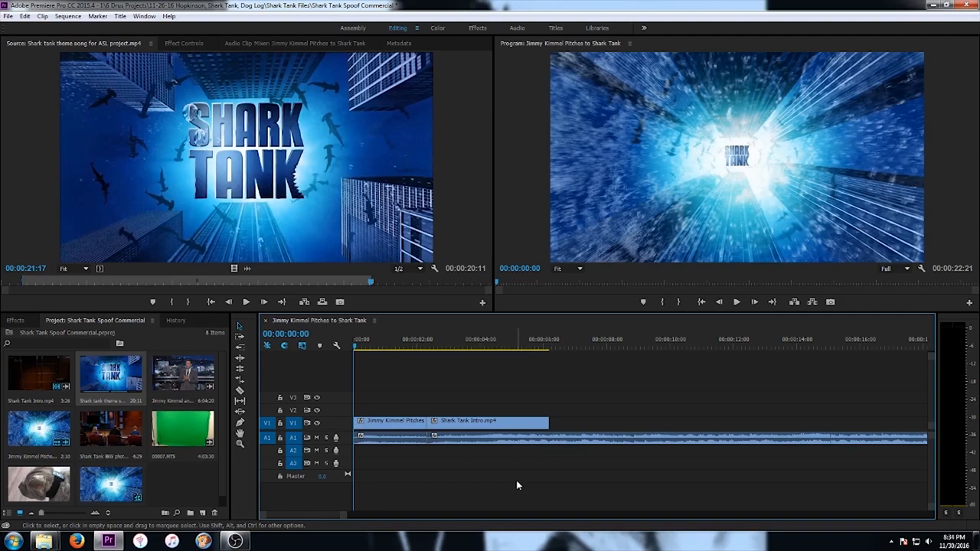
{"action": "key", "text": "space"}
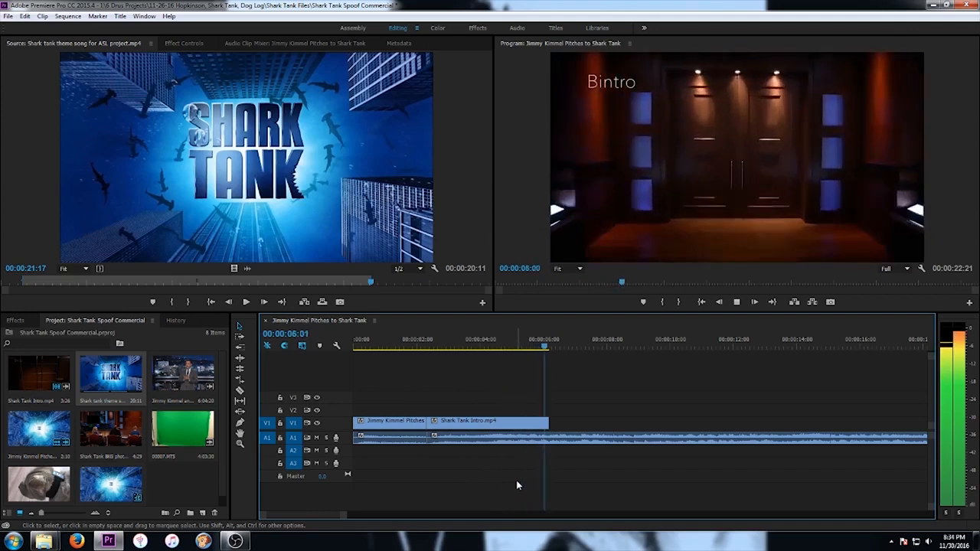
{"action": "key", "text": "space"}
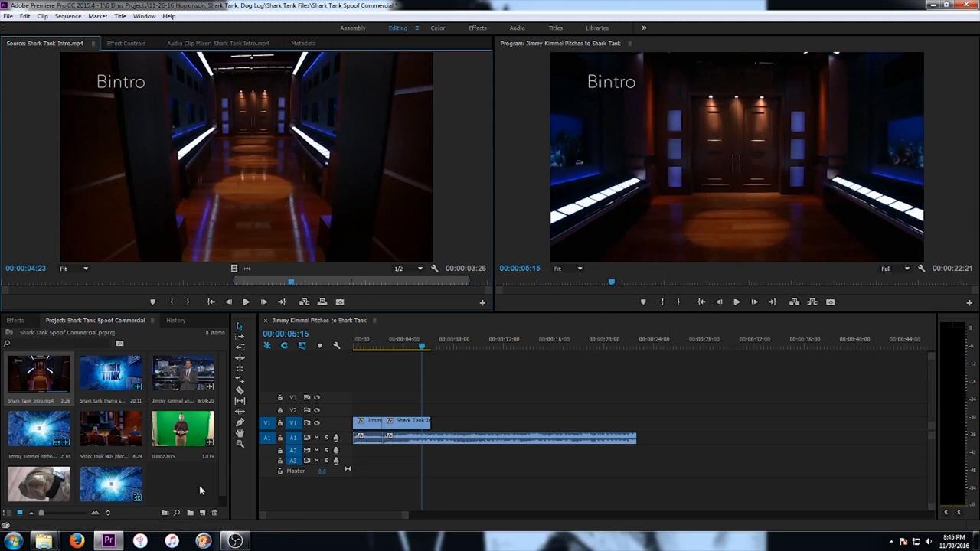
Place the marked section of green-screen clip 00007 past the end of Shark Tank Intro, with video on V1 and audio on A2
{"action": "double_click", "coordinate": [191, 437]}
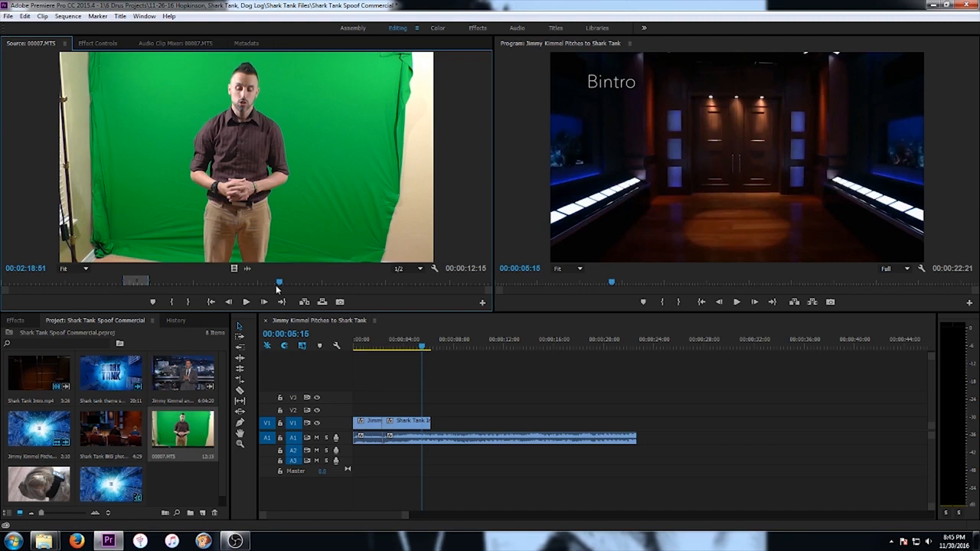
{"action": "left_click_drag", "start_coordinate": [278, 283], "coordinate": [128, 290]}
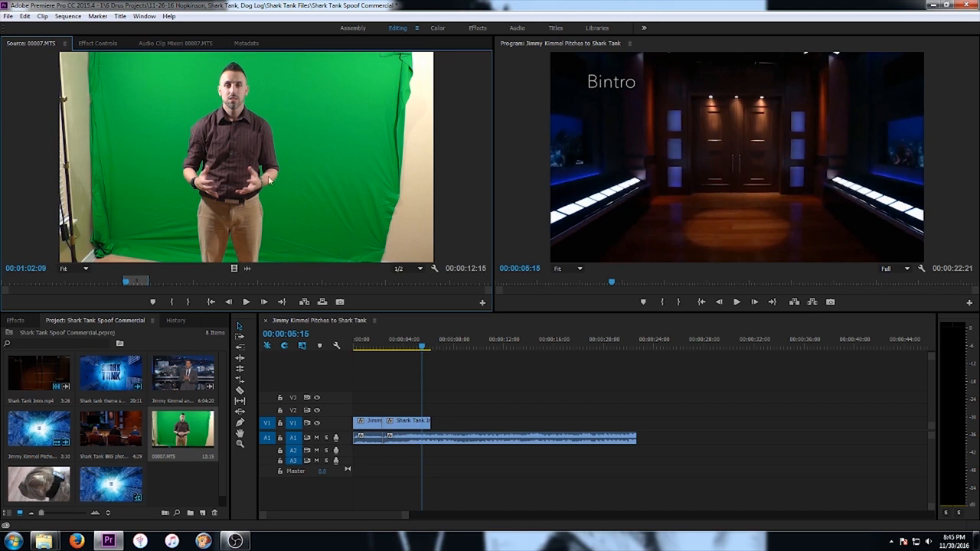
{"action": "left_click_drag", "start_coordinate": [272, 151], "coordinate": [449, 429]}
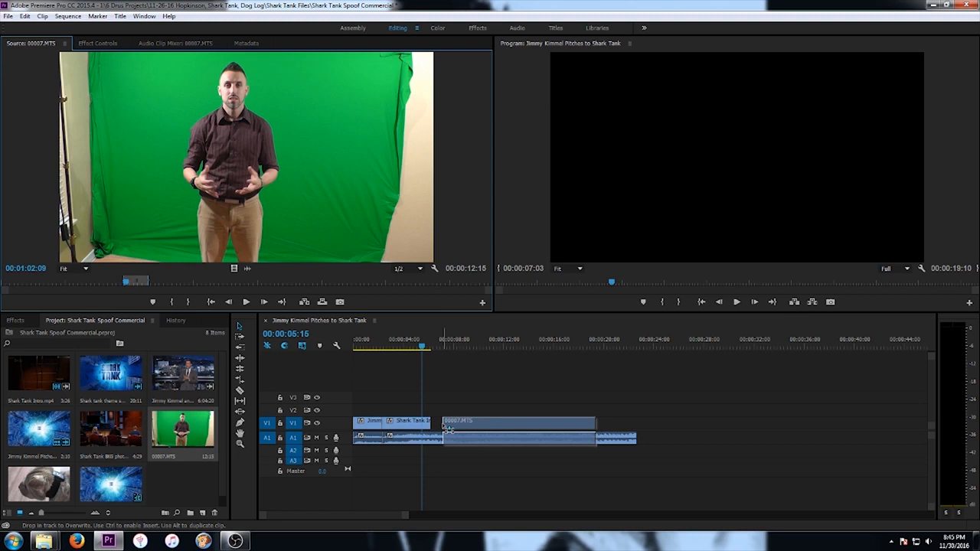
{"action": "left_click_drag", "start_coordinate": [448, 430], "coordinate": [442, 448]}
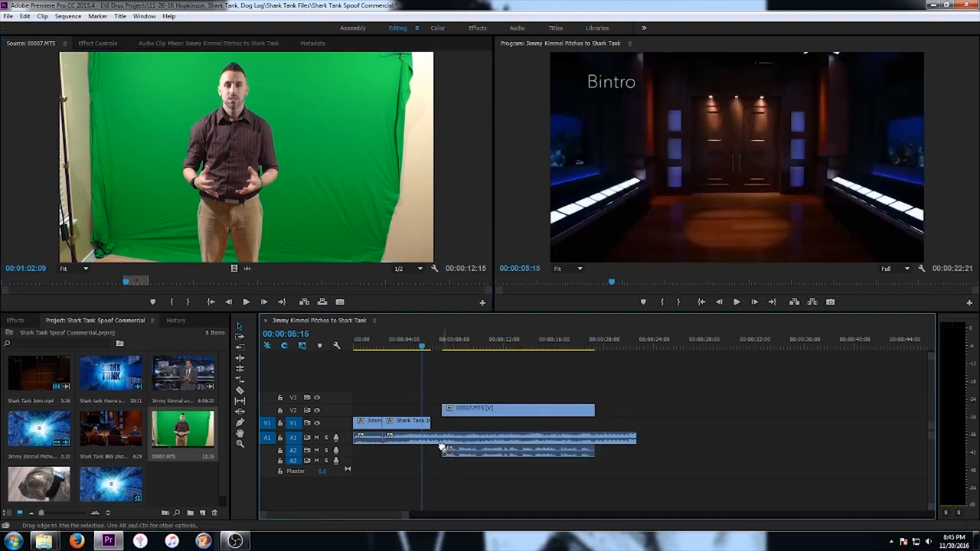
{"action": "left_click_drag", "start_coordinate": [463, 411], "coordinate": [465, 425]}
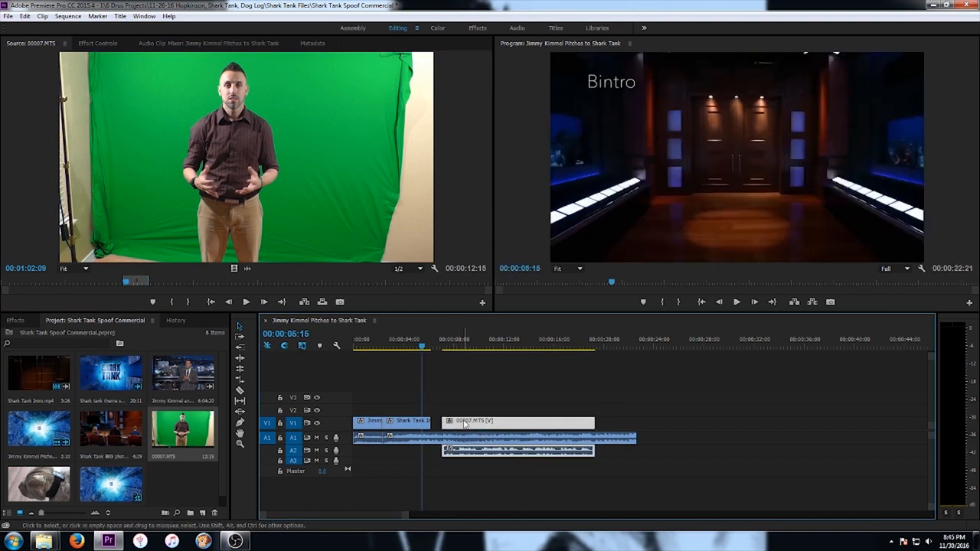
Butt clip 00007 against the end of Shark Tank Intro, play the cut, and apply Scale to Frame Size to the clip
{"action": "left_click_drag", "start_coordinate": [490, 424], "coordinate": [474, 427]}
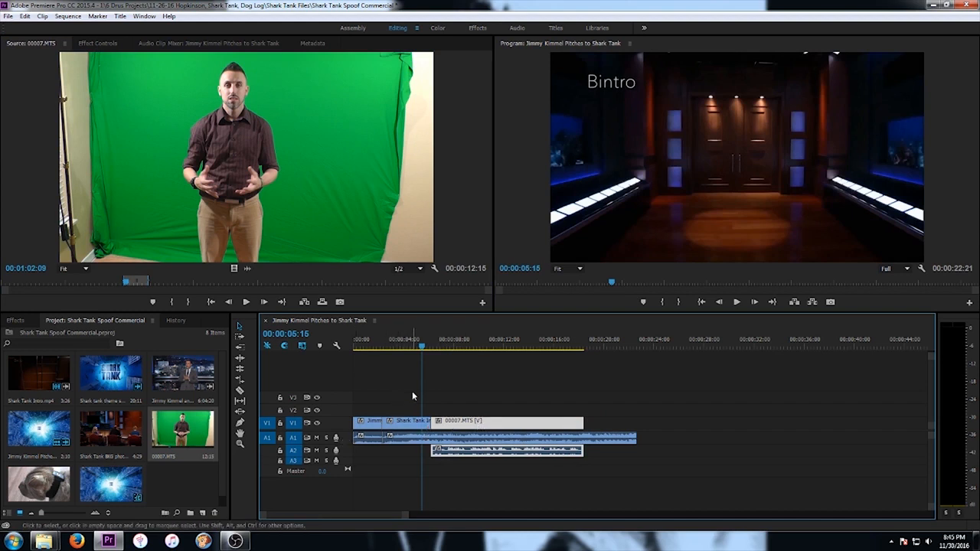
{"action": "key", "text": "space"}
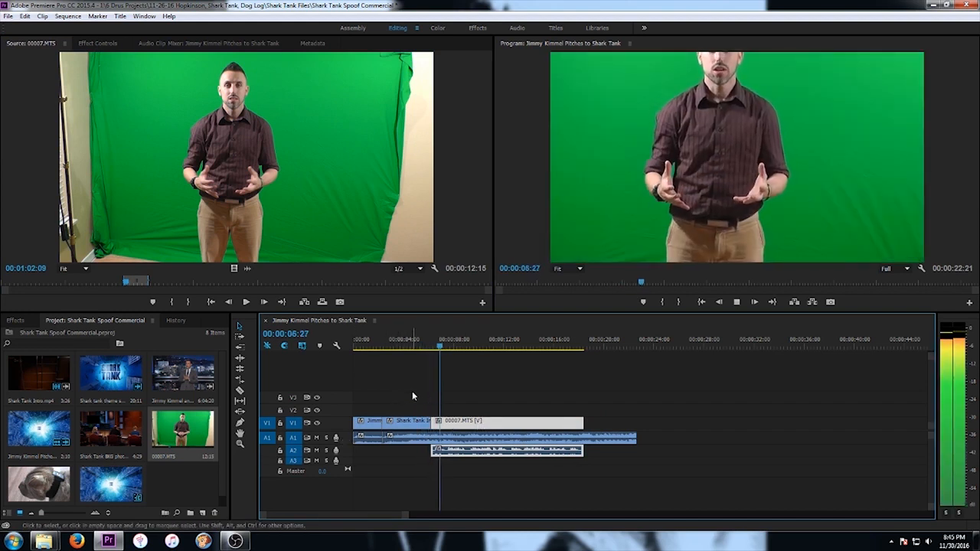
{"action": "key", "text": "space"}
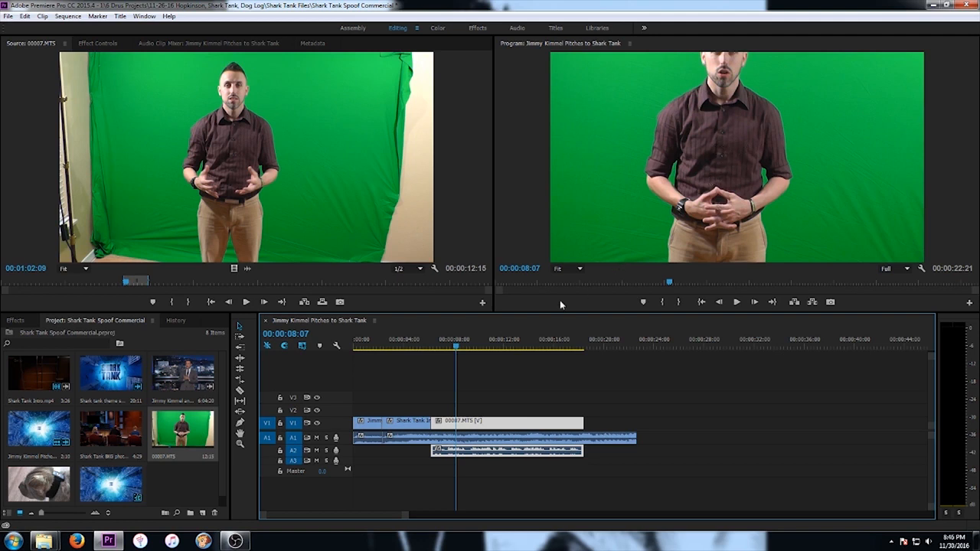
{"action": "key", "text": "ctrl+s"}
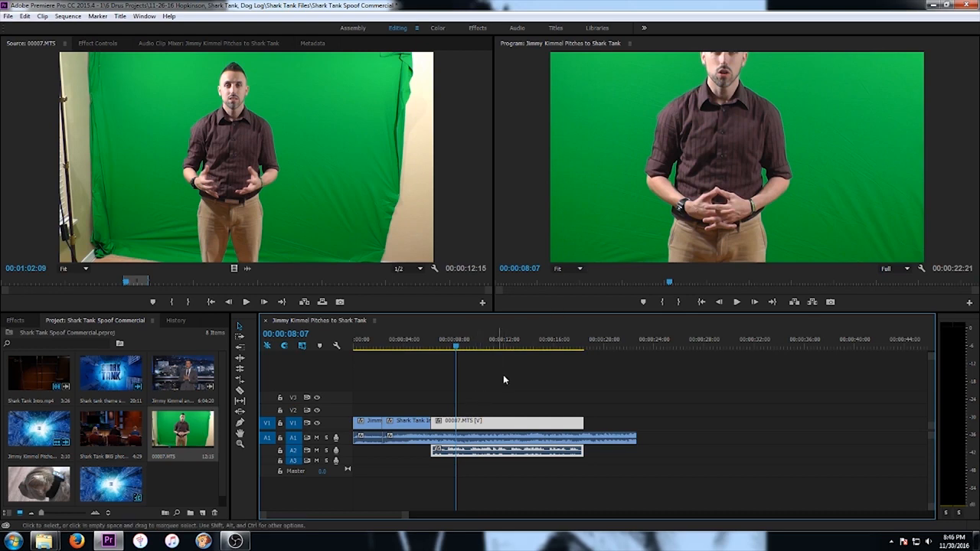
{"action": "right_click", "coordinate": [462, 425]}
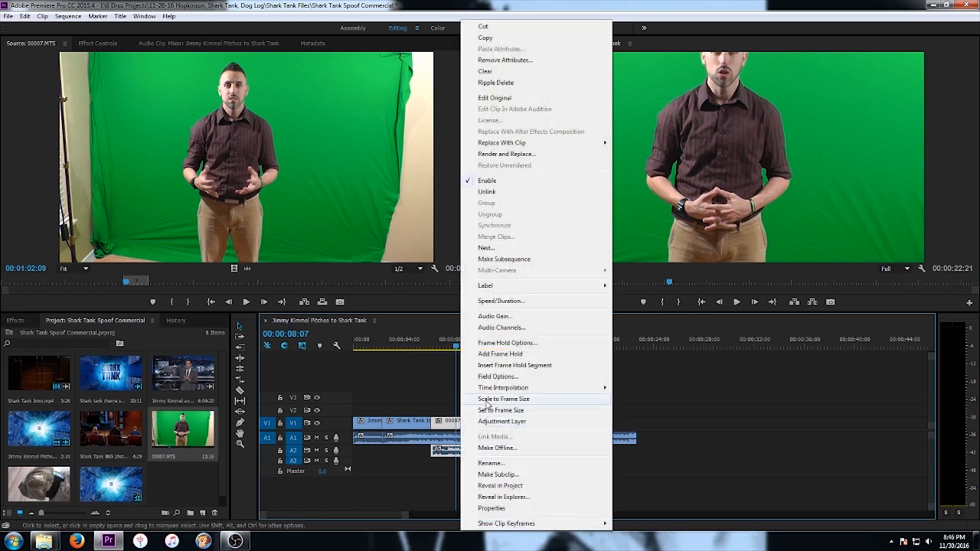
{"action": "left_click", "coordinate": [487, 401]}
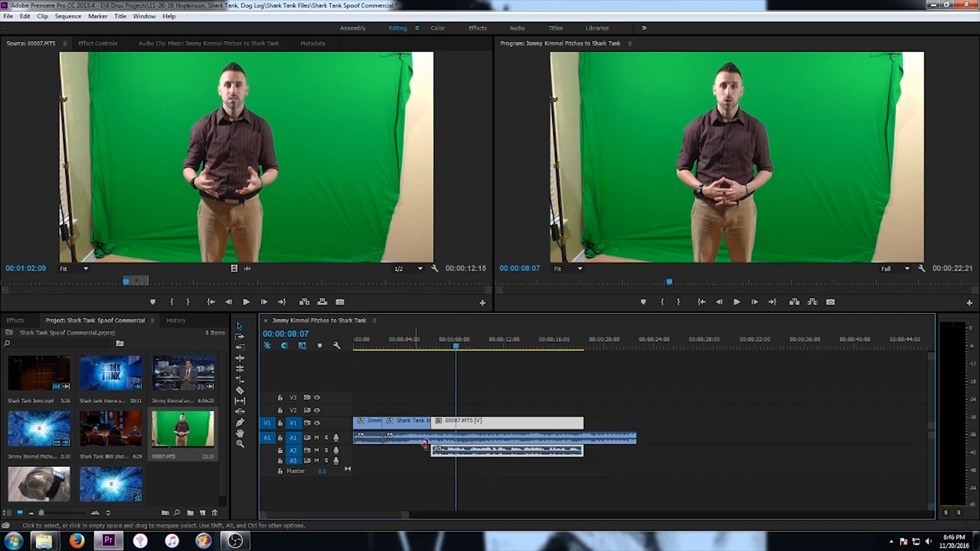
Expand A1 and keyframe the theme song's volume down to -∞ dB at 00:00:06:15, where clip 00007 begins
{"action": "double_click", "coordinate": [347, 438]}
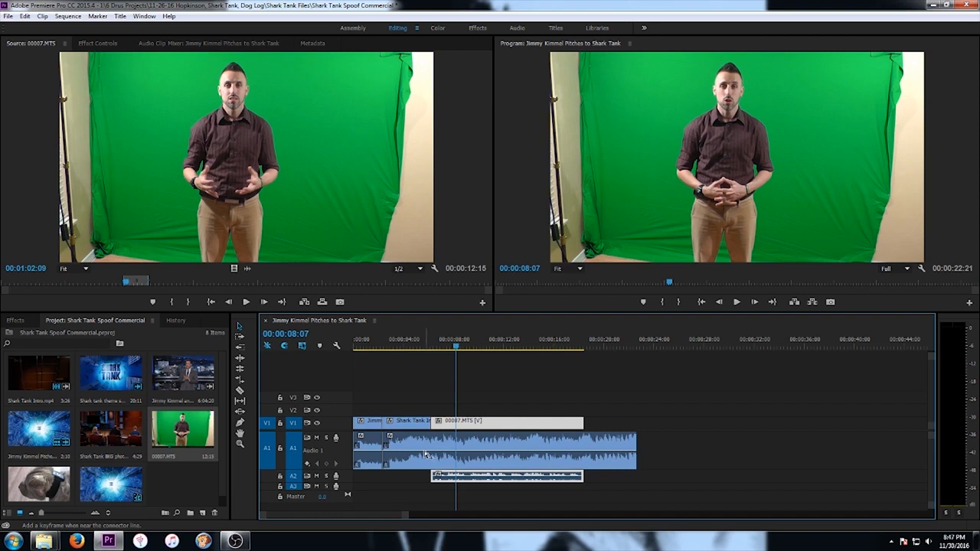
{"action": "left_click", "coordinate": [422, 455]}
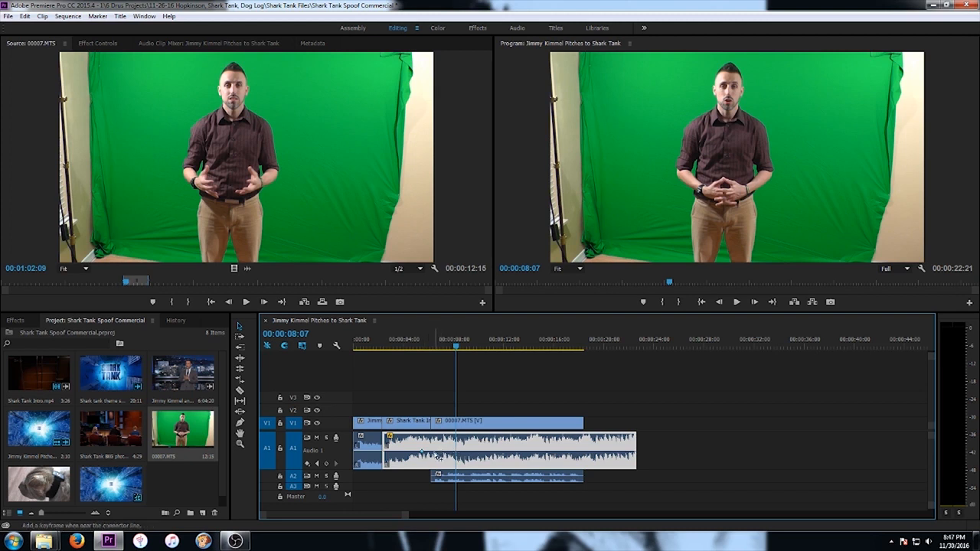
{"action": "left_click", "coordinate": [434, 451], "text": "ctrl"}
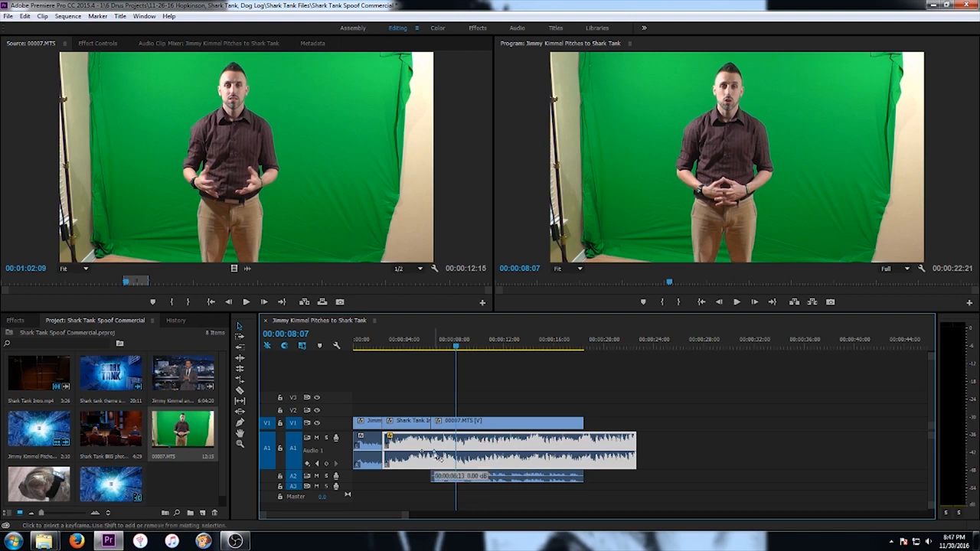
{"action": "left_click_drag", "start_coordinate": [439, 459], "coordinate": [428, 463]}
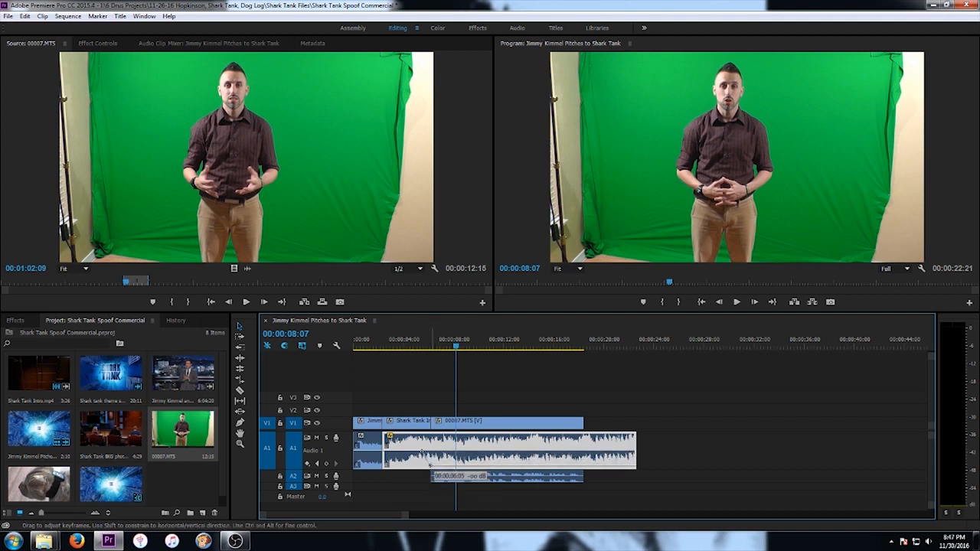
{"action": "left_click_drag", "start_coordinate": [429, 464], "coordinate": [434, 466]}
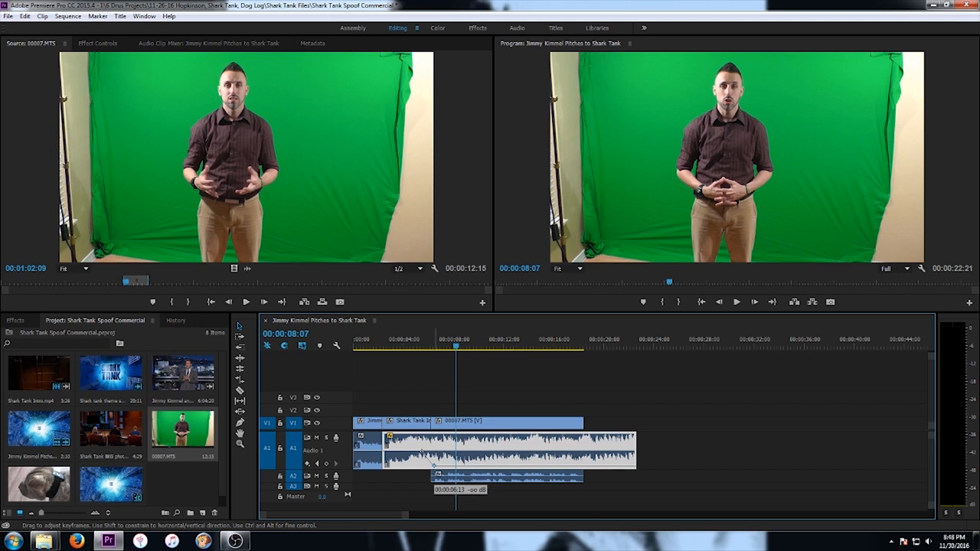
{"action": "left_click_drag", "start_coordinate": [434, 466], "coordinate": [435, 462]}
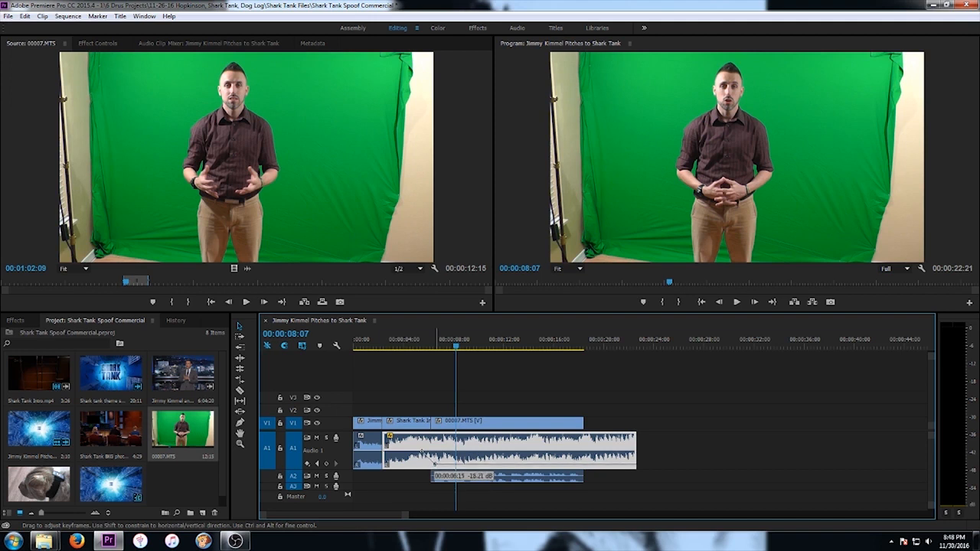
{"action": "left_click_drag", "start_coordinate": [435, 461], "coordinate": [435, 465]}
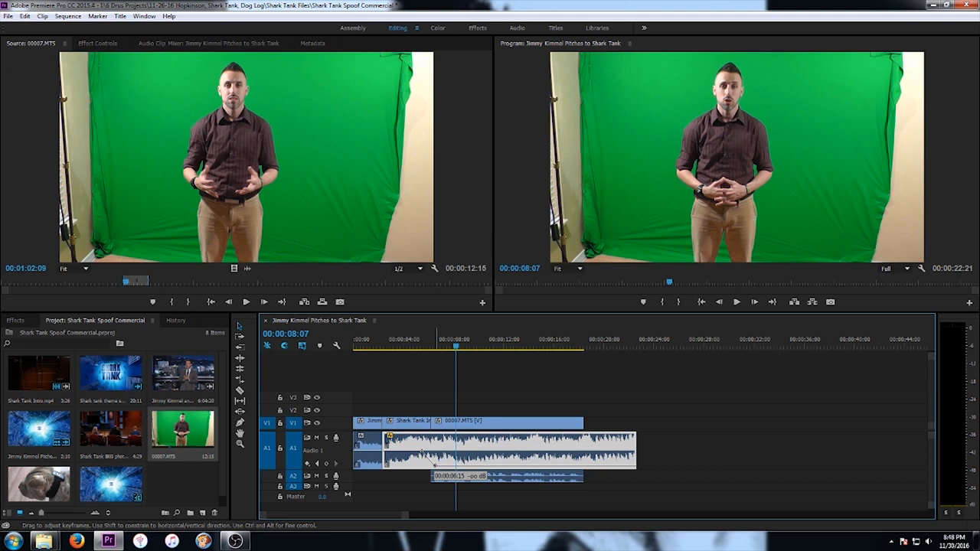
{"action": "left_click_drag", "start_coordinate": [434, 465], "coordinate": [435, 465]}
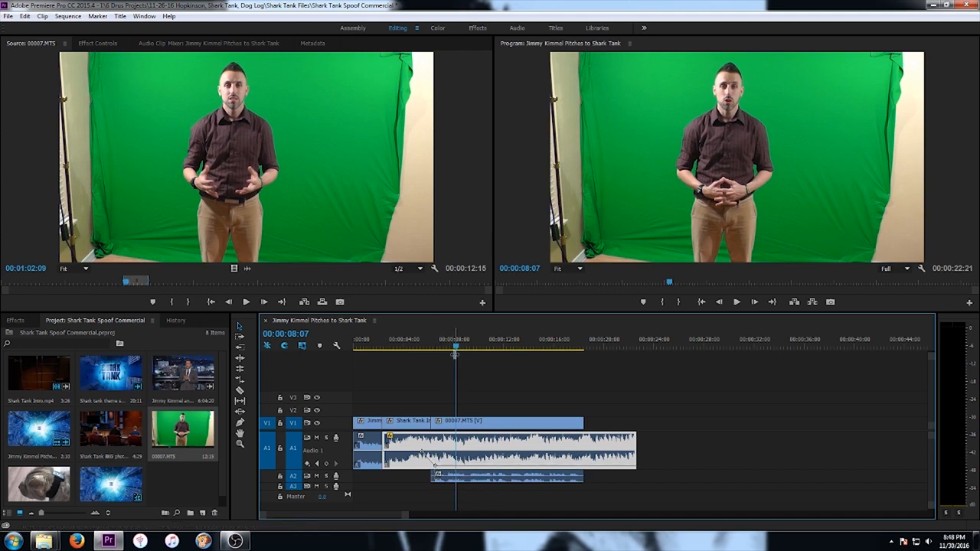
Play the sequence from 00:00:04:29 to check the music fade under clip 00007, and collapse track A1
{"action": "left_click_drag", "start_coordinate": [456, 346], "coordinate": [414, 352]}
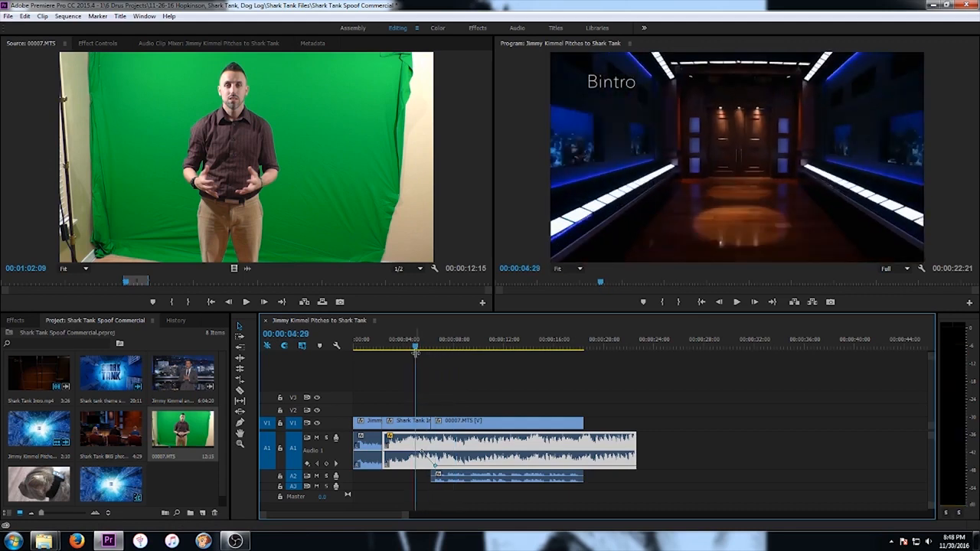
{"action": "key", "text": "space"}
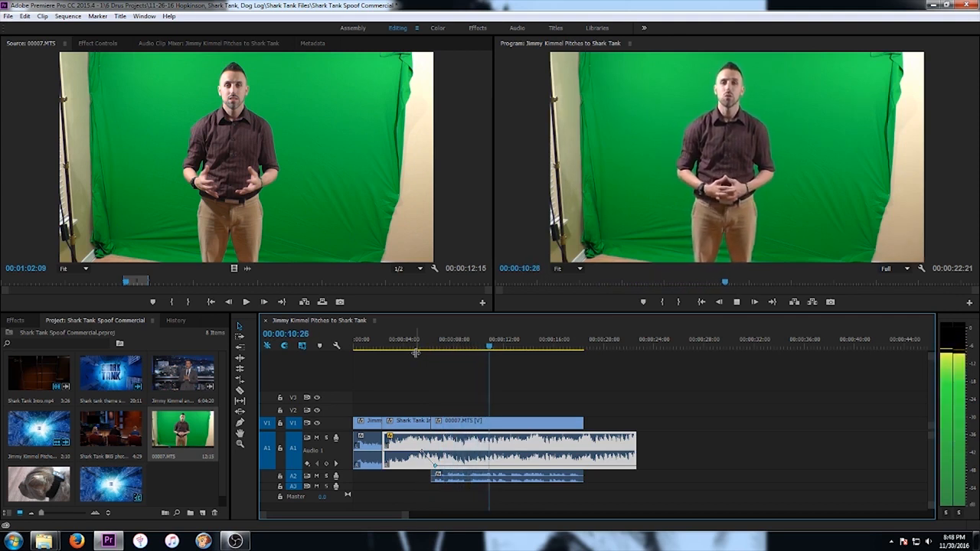
{"action": "key", "text": "space"}
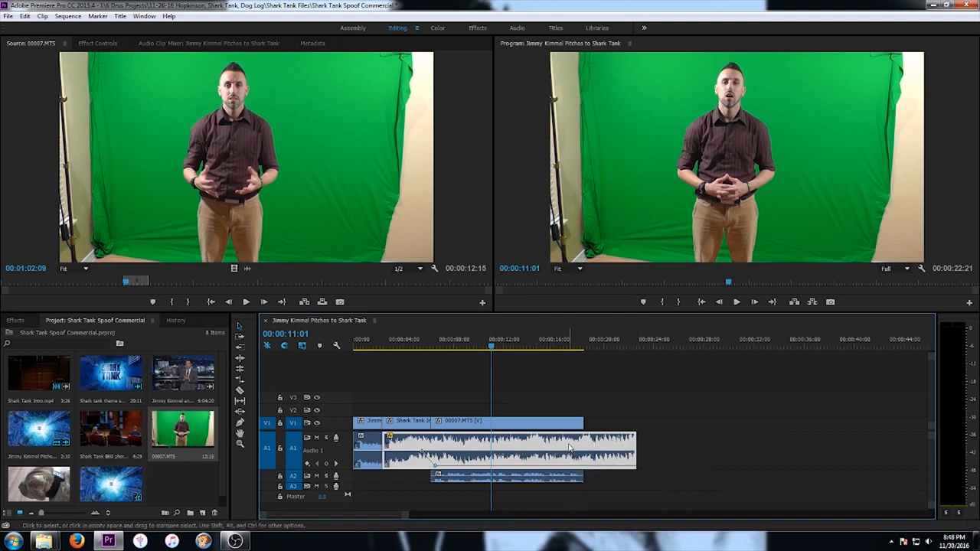
{"action": "double_click", "coordinate": [346, 434]}
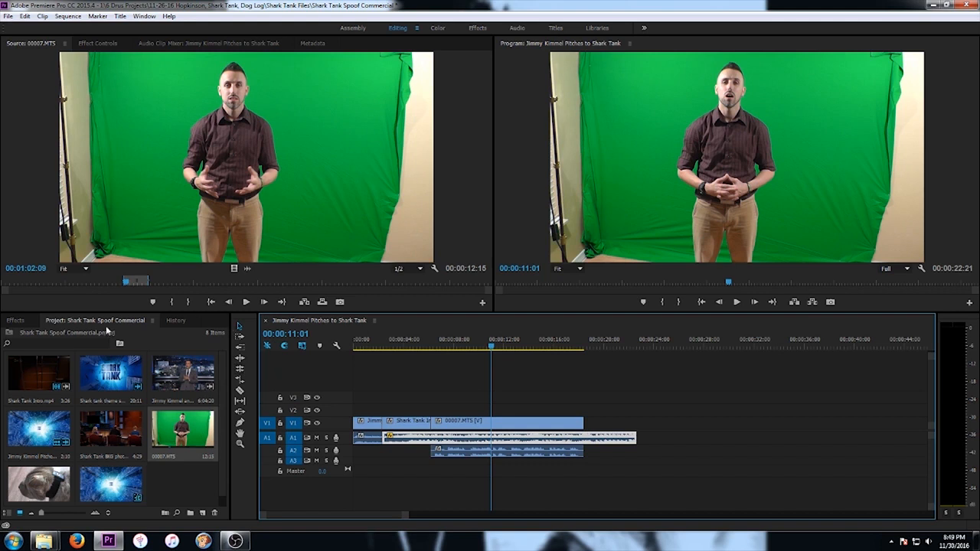
Search the effects for "Ultra key" and apply Ultra Key to clip 00007 on V1
{"action": "left_click", "coordinate": [17, 321]}
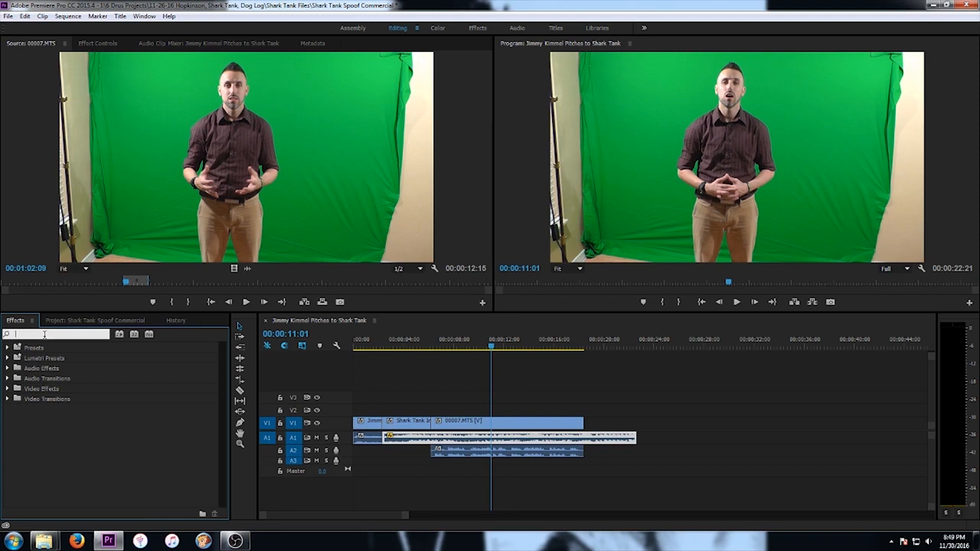
{"action": "type", "text": "ul"}
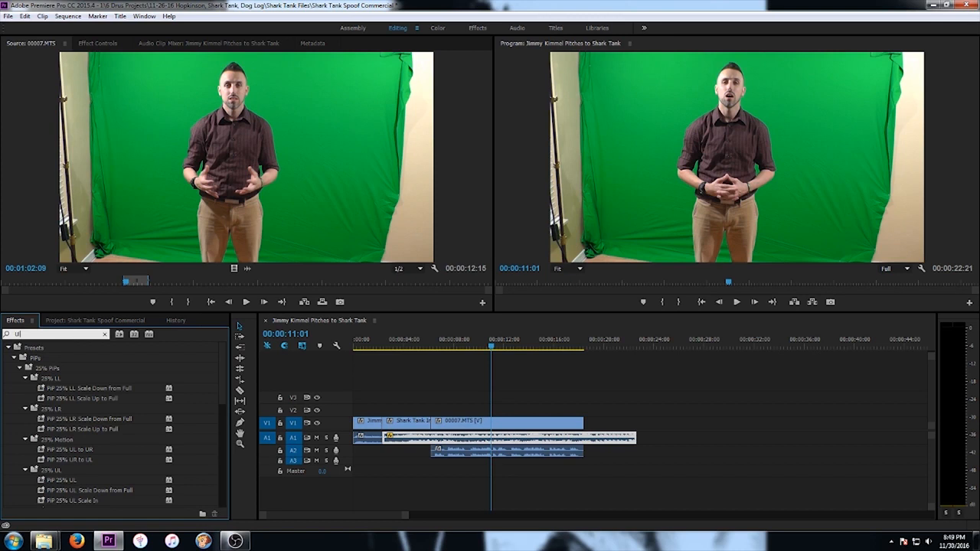
{"action": "type", "text": "tra key"}
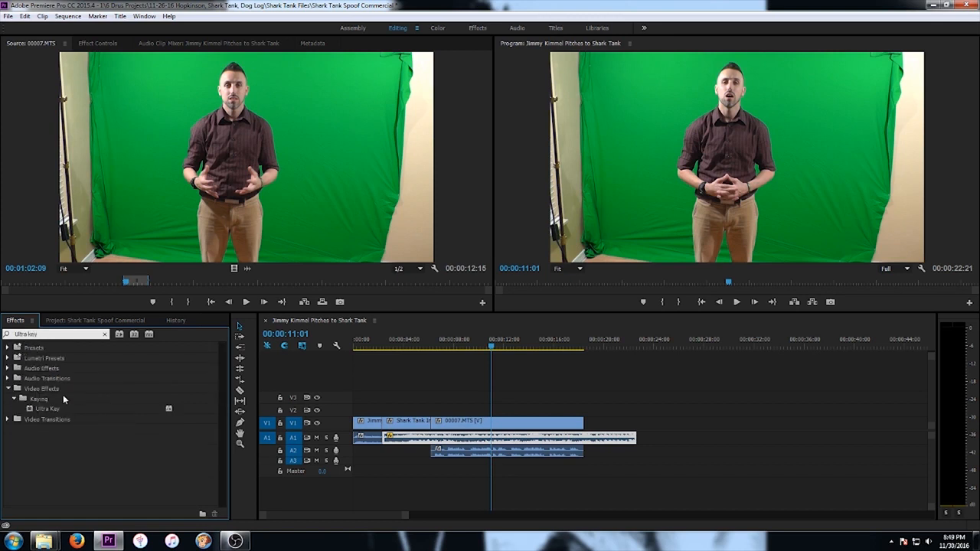
{"action": "left_click", "coordinate": [48, 409]}
{"action": "left_click_drag", "start_coordinate": [48, 411], "coordinate": [505, 427]}
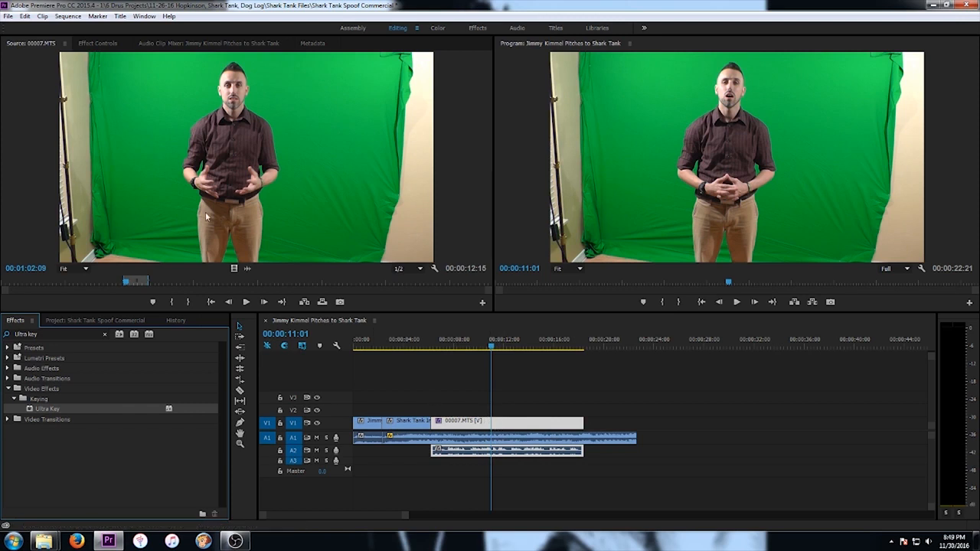
Remove Ultra Key from clip 00007 through its effect settings and apply the effect to the clip again
{"action": "left_click", "coordinate": [99, 43]}
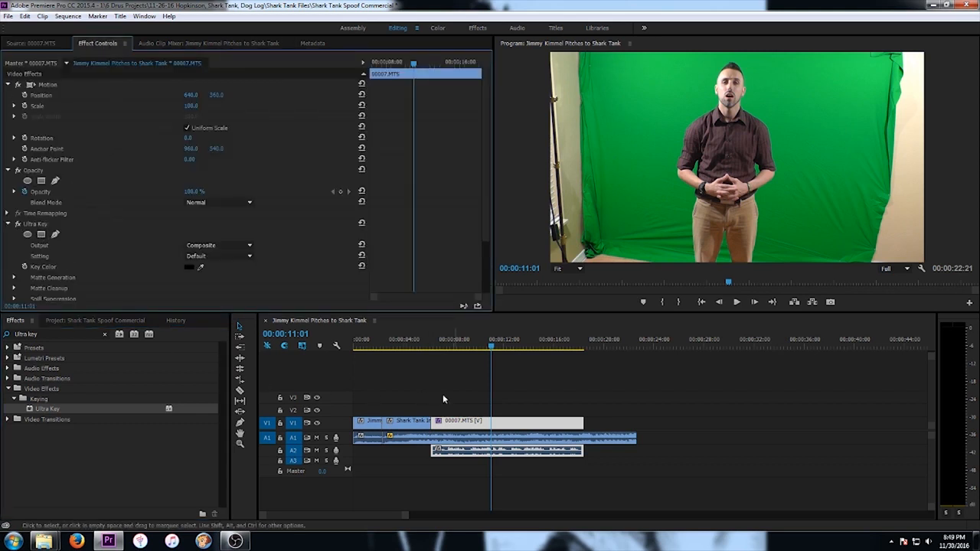
{"action": "left_click", "coordinate": [42, 224]}
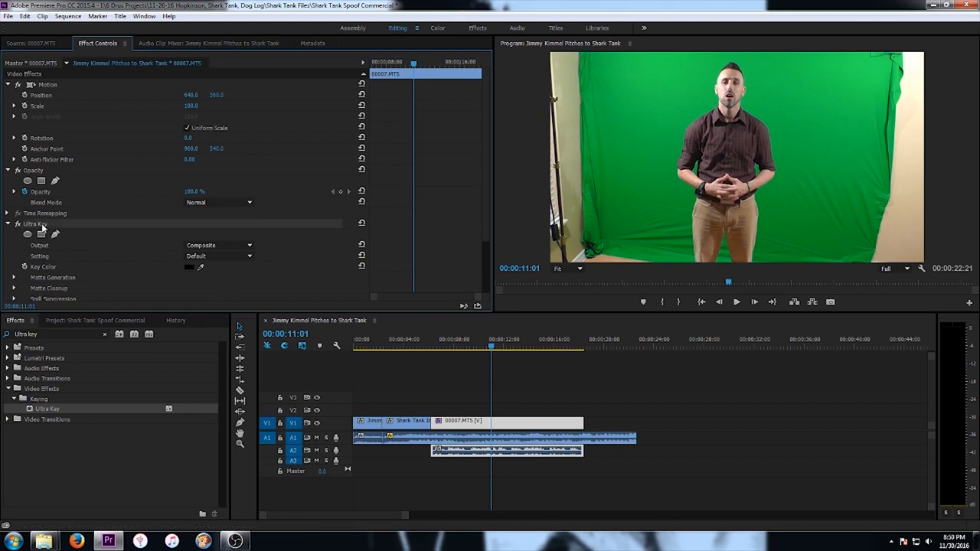
{"action": "key", "text": "Delete"}
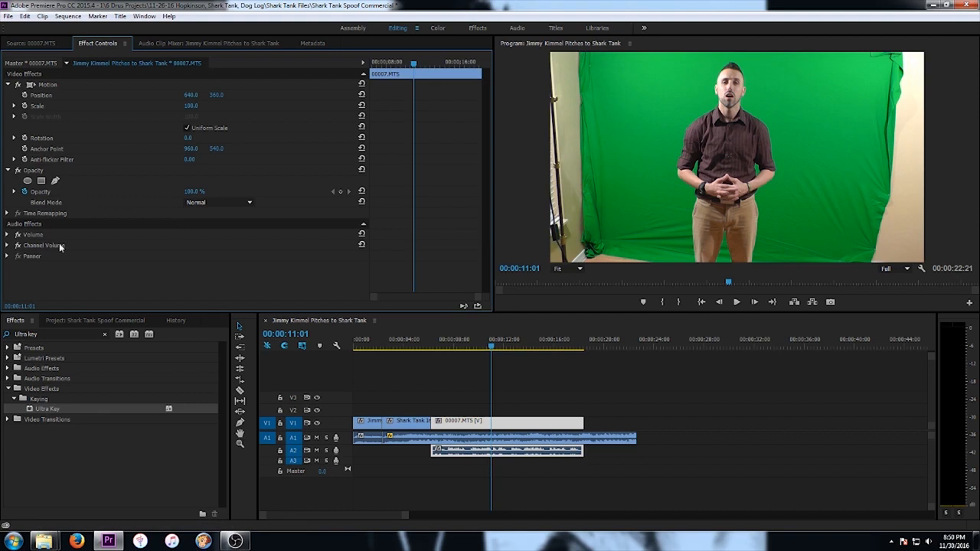
{"action": "left_click_drag", "start_coordinate": [65, 407], "coordinate": [501, 422]}
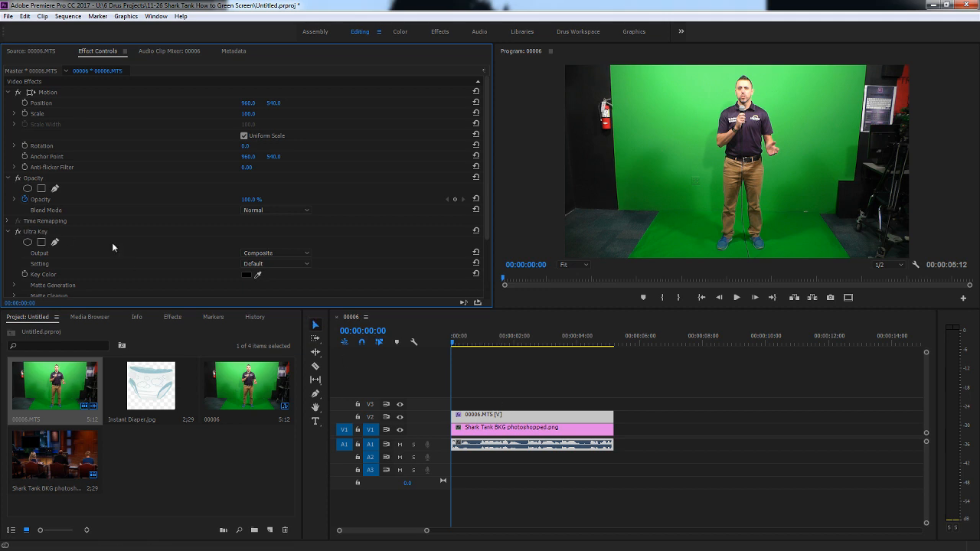
Sample the green backdrop as the Ultra Key colour for clip 00006 on V2, and set the effect's output to Alpha Channel
{"action": "left_click", "coordinate": [481, 414]}
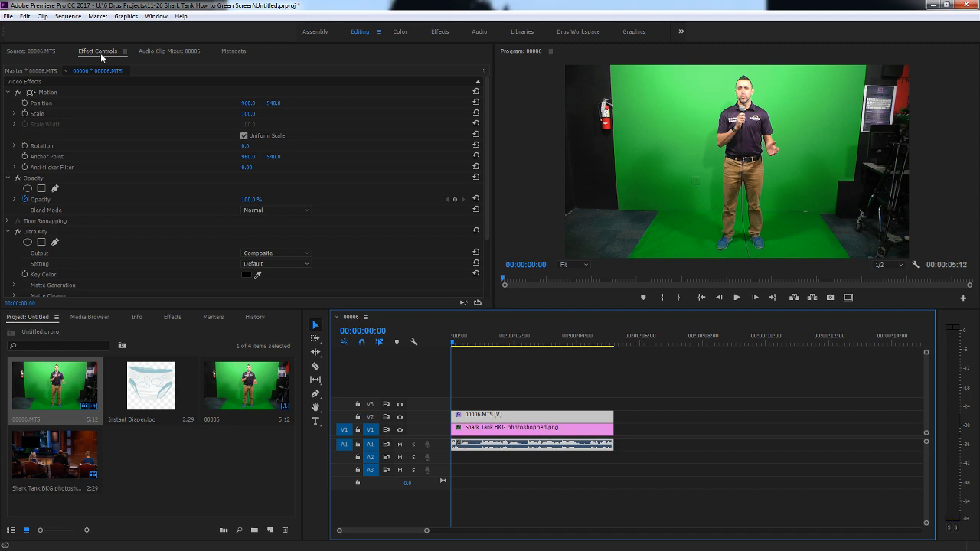
{"action": "left_click", "coordinate": [37, 234]}
{"action": "left_click", "coordinate": [258, 274]}
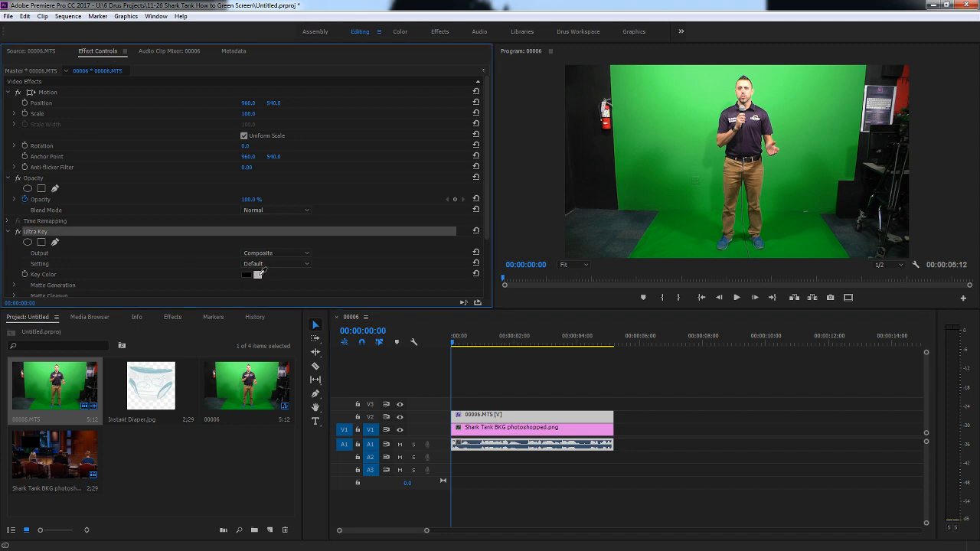
{"action": "left_click", "coordinate": [704, 151]}
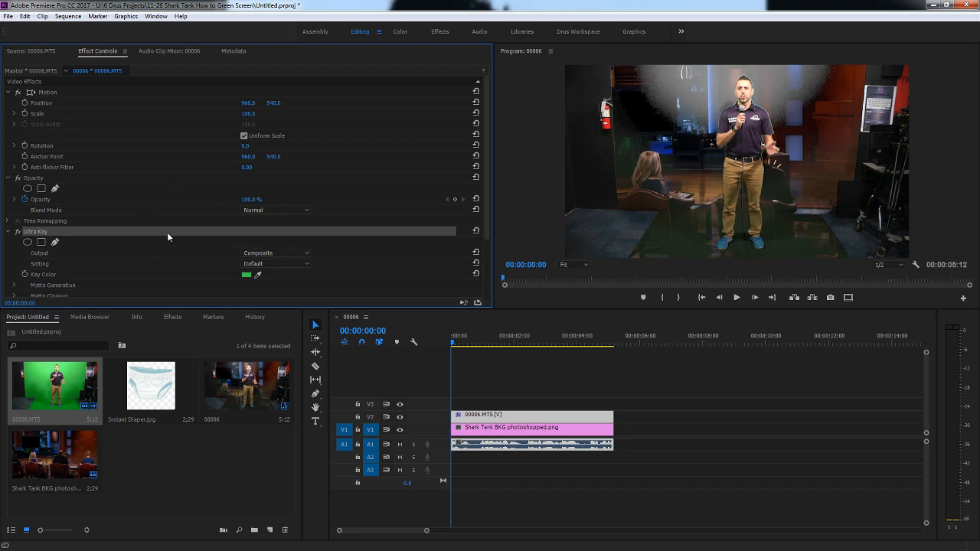
{"action": "left_click", "coordinate": [253, 257]}
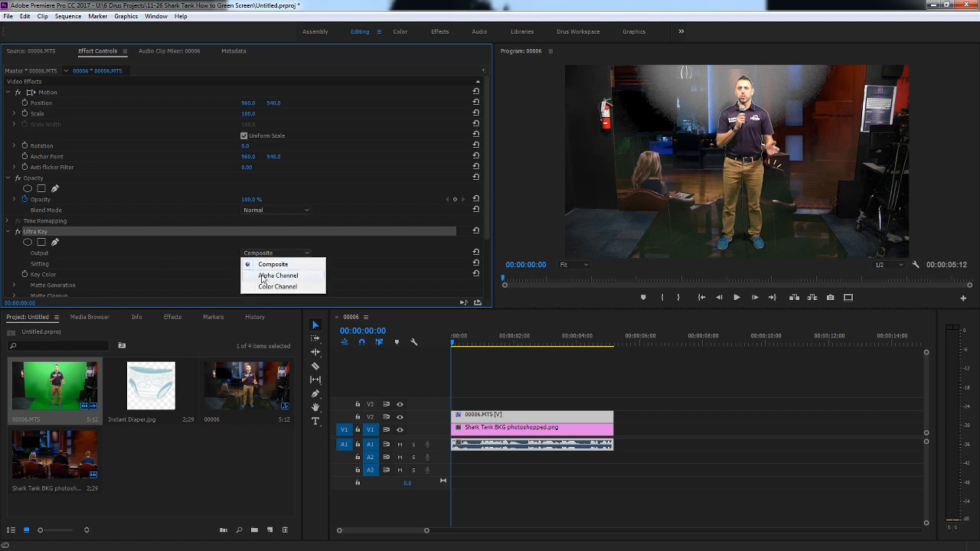
{"action": "left_click", "coordinate": [264, 276]}
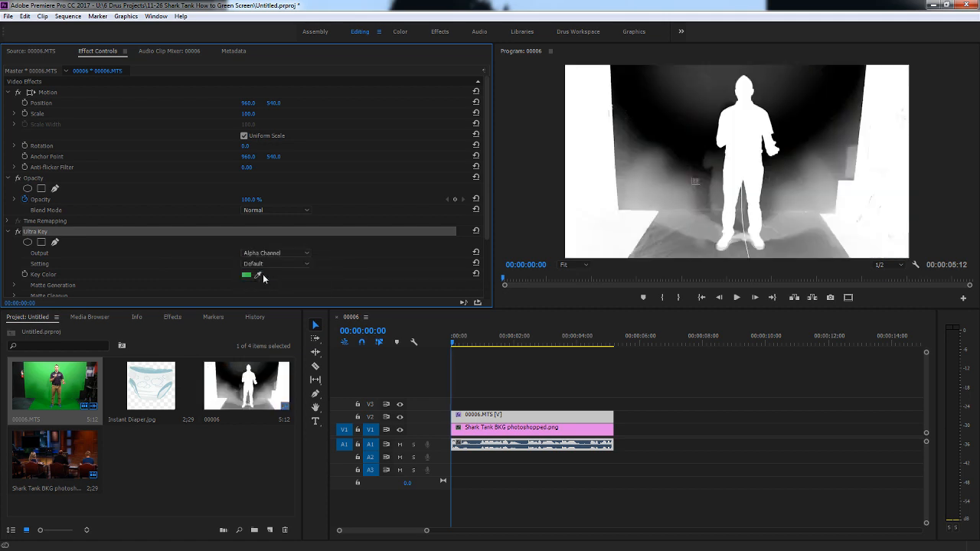
Expand Ultra Key's Matte Generation settings and set Pedestal to 100
{"action": "scroll", "coordinate": [191, 259], "scroll_direction": "down", "scroll_amount": 2}
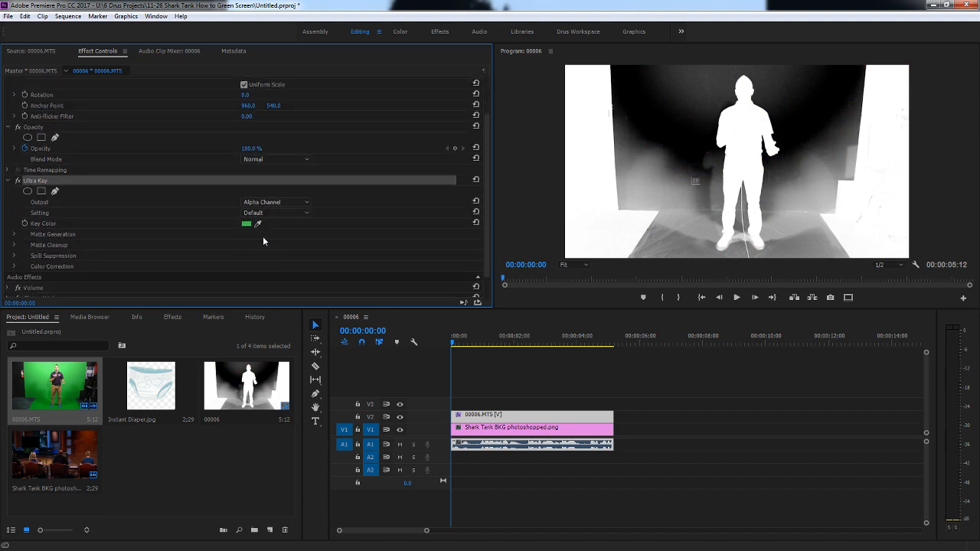
{"action": "left_click", "coordinate": [14, 235]}
{"action": "scroll", "coordinate": [135, 260], "scroll_direction": "down", "scroll_amount": 2}
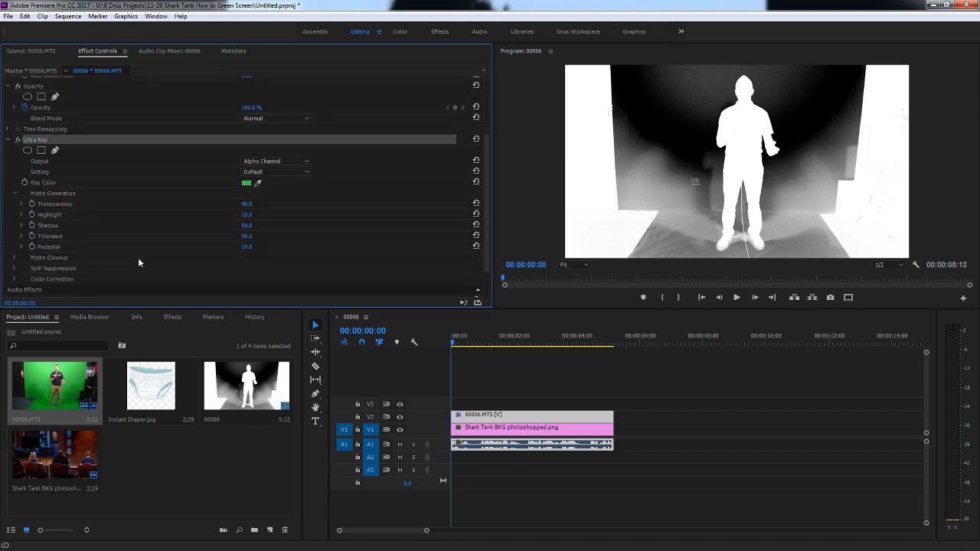
{"action": "left_click", "coordinate": [21, 247]}
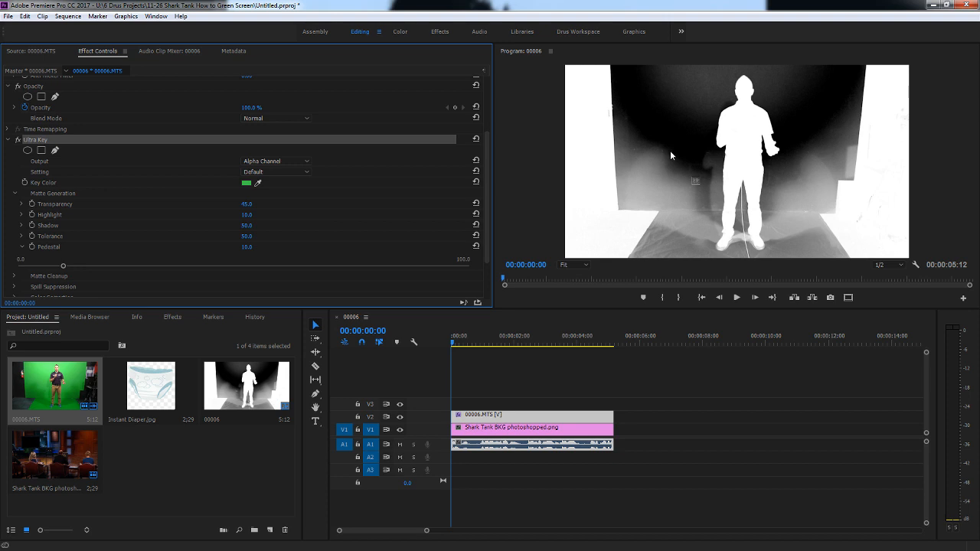
{"action": "left_click_drag", "start_coordinate": [63, 266], "coordinate": [472, 270]}
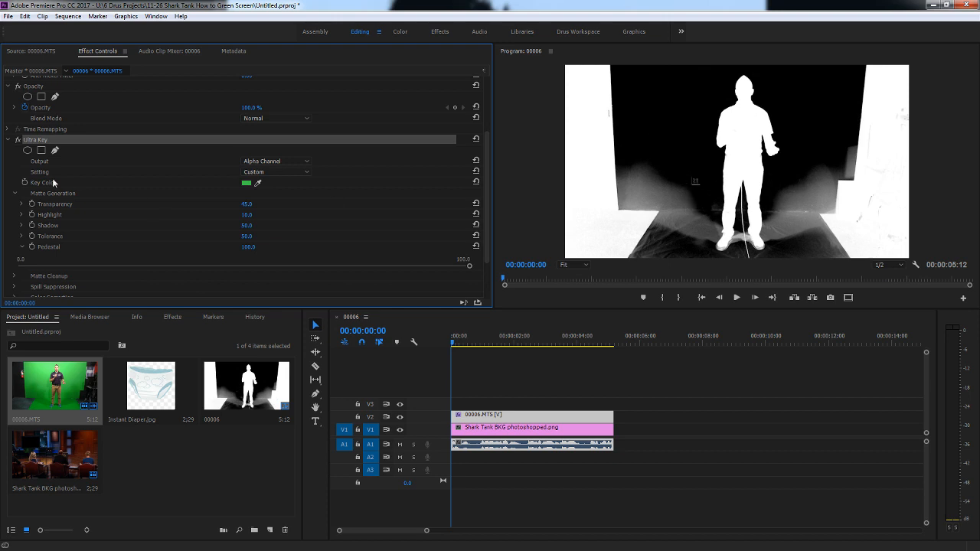
In Ultra Key's Matte Generation settings for clip 00006, set Shadow to about 30.6 and Transparency to about 25.5
{"action": "left_click", "coordinate": [21, 226]}
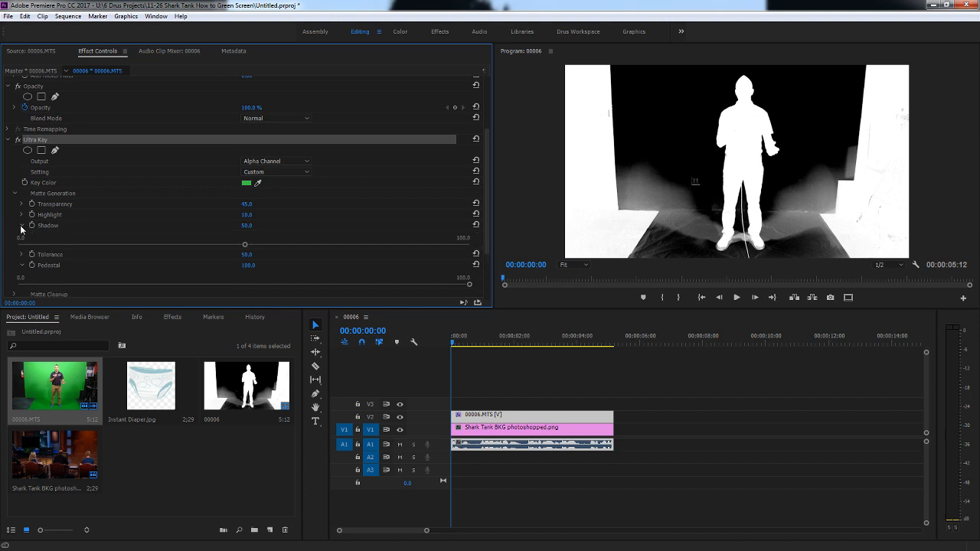
{"action": "left_click_drag", "start_coordinate": [245, 246], "coordinate": [324, 245]}
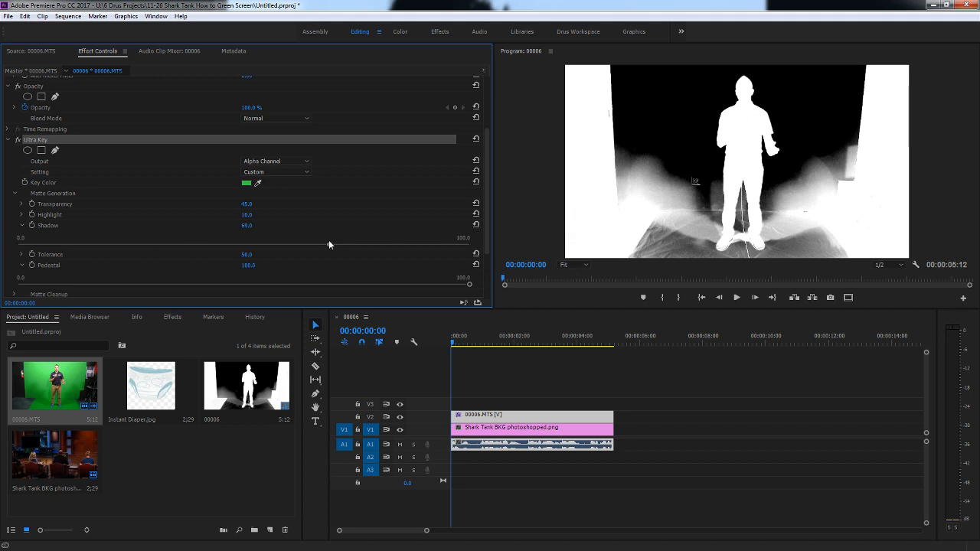
{"action": "left_click_drag", "start_coordinate": [329, 245], "coordinate": [165, 253]}
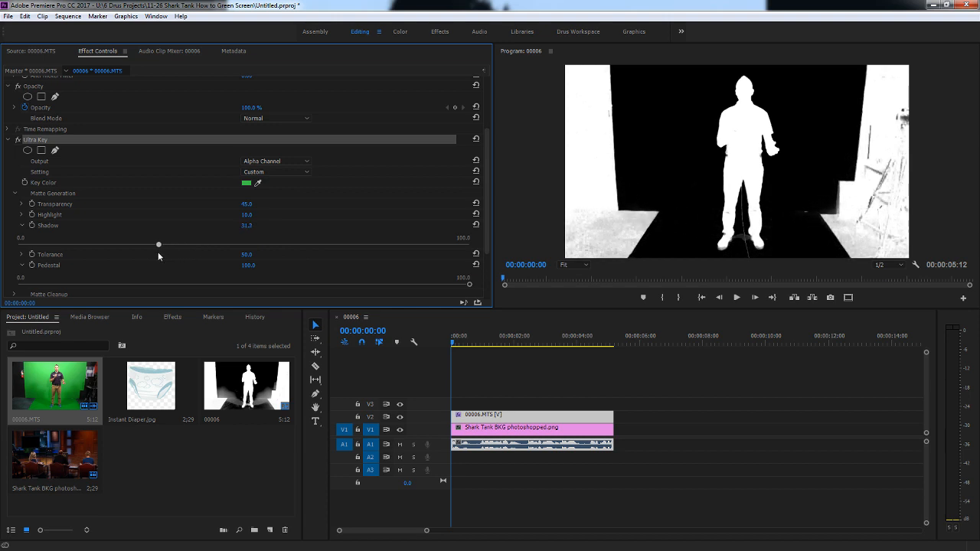
{"action": "left_click_drag", "start_coordinate": [156, 253], "coordinate": [155, 252]}
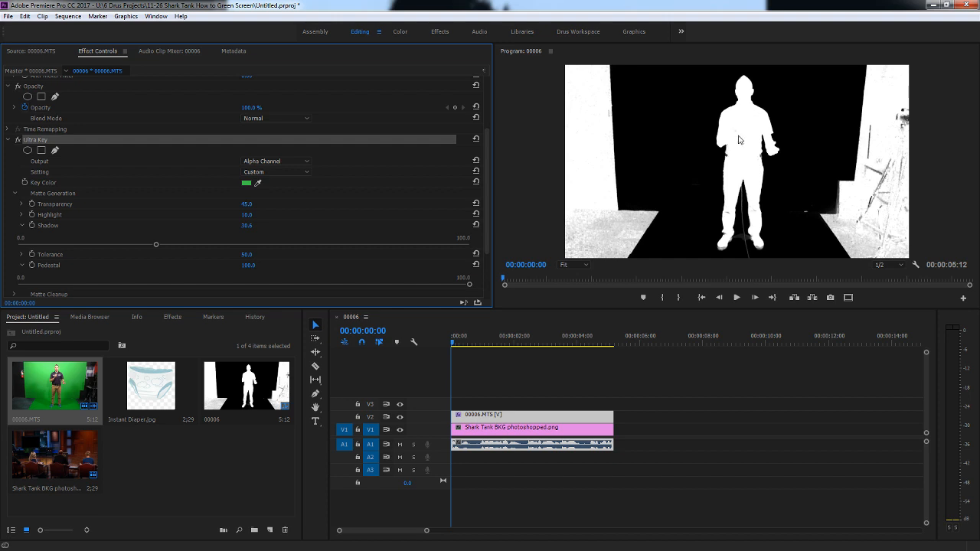
{"action": "left_click", "coordinate": [22, 204]}
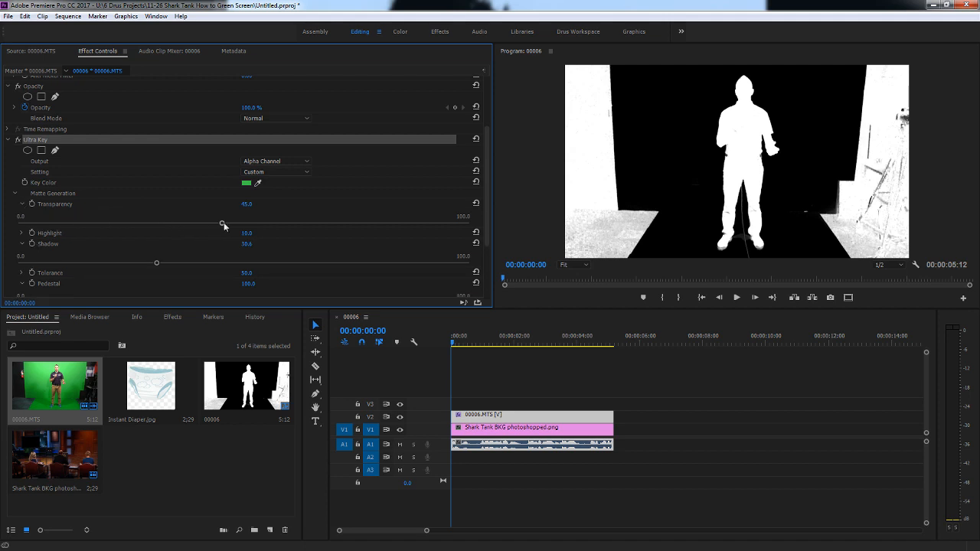
{"action": "left_click_drag", "start_coordinate": [223, 224], "coordinate": [135, 225]}
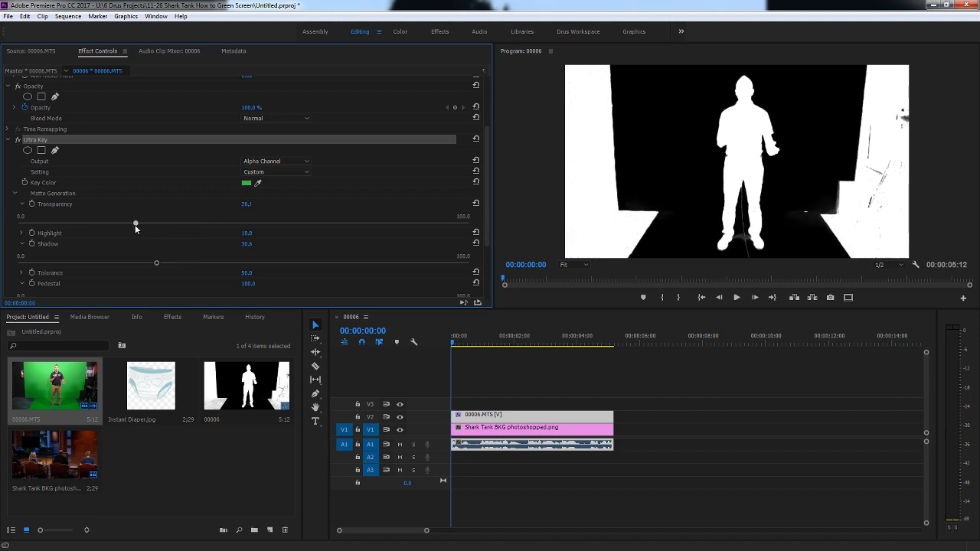
{"action": "left_click_drag", "start_coordinate": [135, 224], "coordinate": [131, 226]}
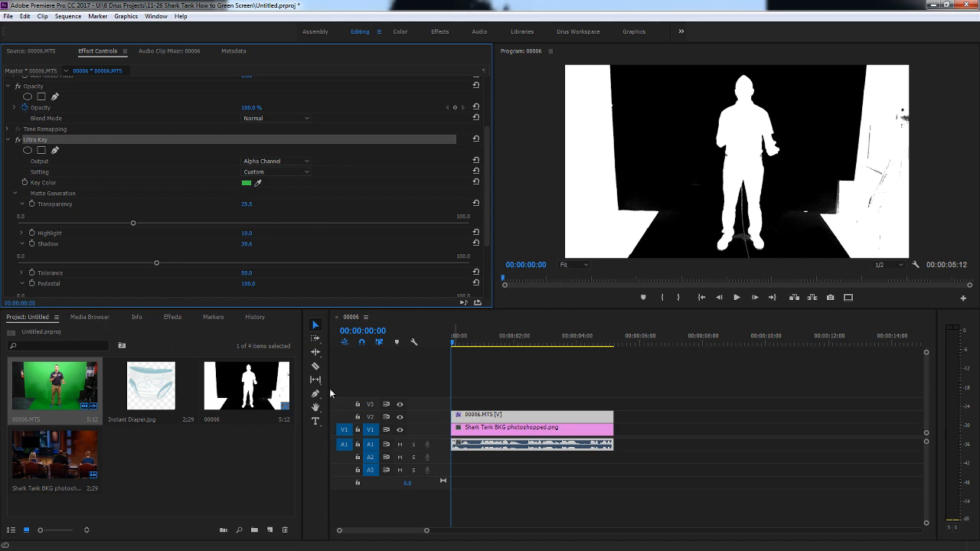
Apply the Crop effect to clip 00006 on V2 and set its Right crop to about 25.8%
{"action": "left_click", "coordinate": [173, 318]}
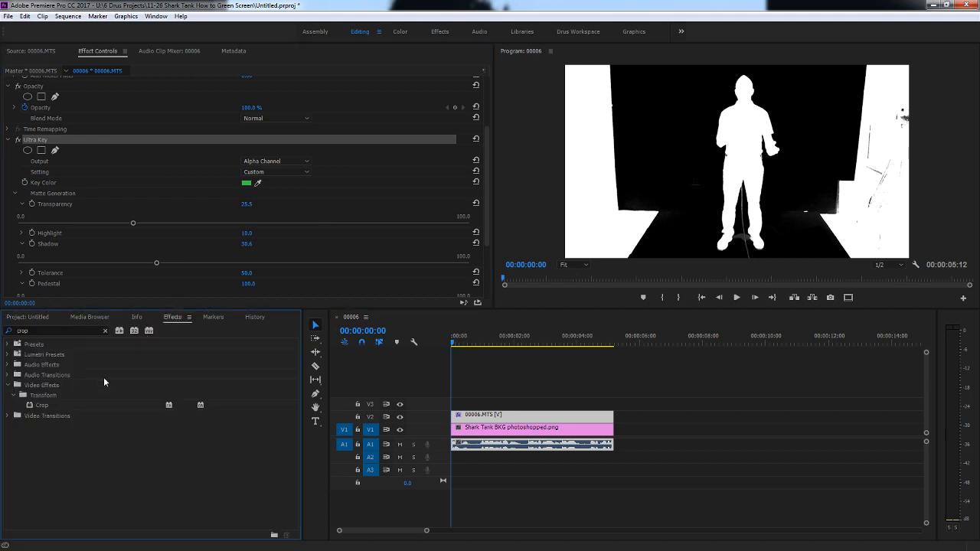
{"action": "left_click_drag", "start_coordinate": [40, 405], "coordinate": [479, 419]}
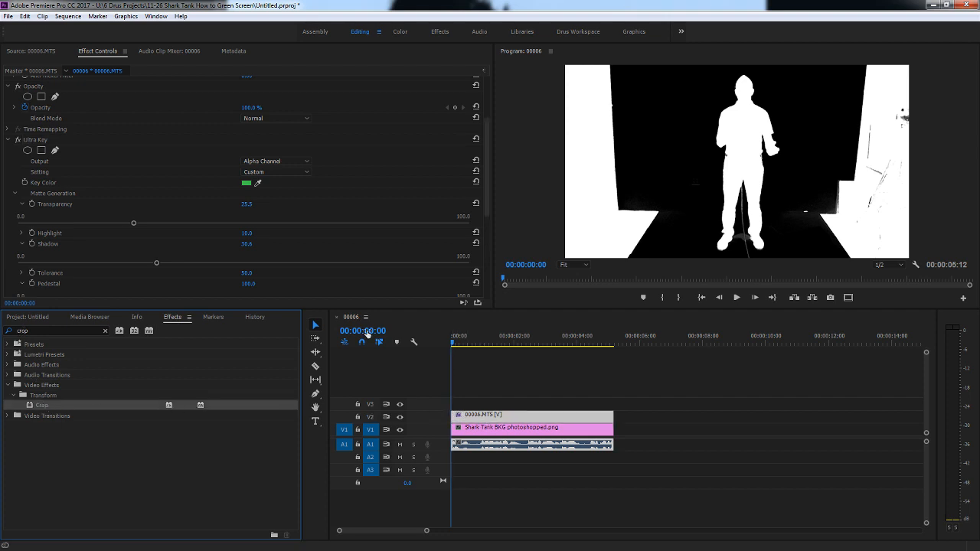
{"action": "scroll", "coordinate": [85, 204], "scroll_direction": "down", "scroll_amount": 2}
{"action": "scroll", "coordinate": [79, 203], "scroll_direction": "down", "scroll_amount": 4}
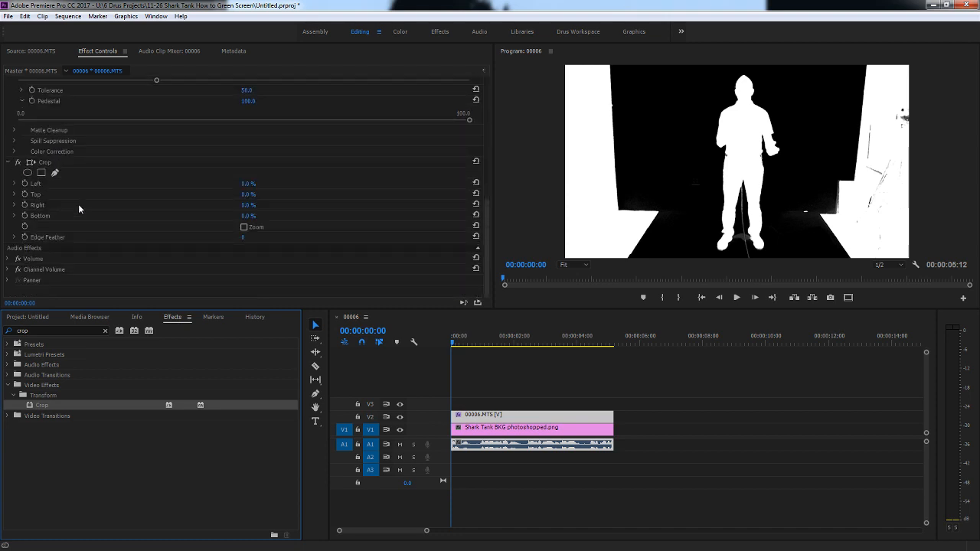
{"action": "left_click", "coordinate": [15, 208]}
{"action": "left_click", "coordinate": [15, 207]}
{"action": "left_click_drag", "start_coordinate": [21, 225], "coordinate": [133, 225]}
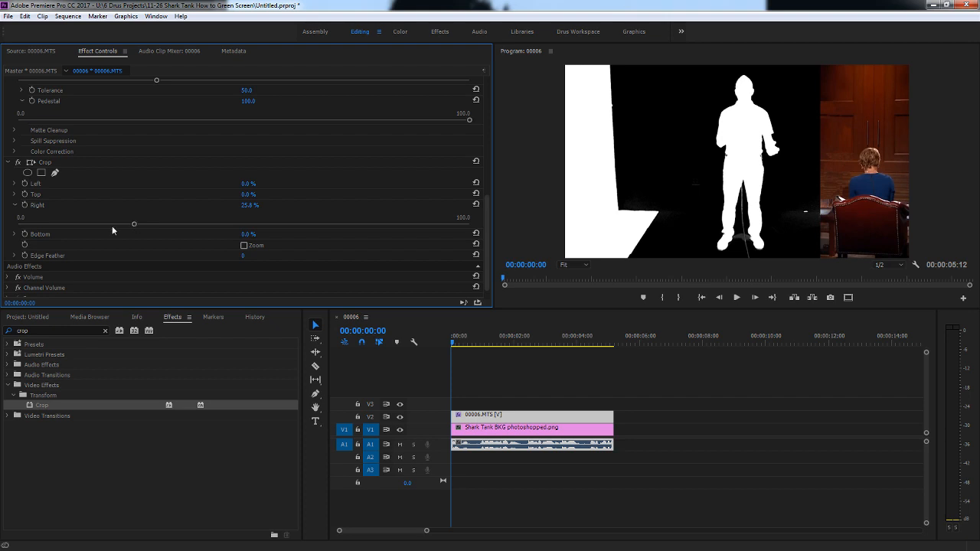
Set the Left crop of clip 00006 to about 28%, trimming the studio beside the presenter
{"action": "left_click", "coordinate": [14, 184]}
{"action": "left_click_drag", "start_coordinate": [21, 204], "coordinate": [143, 213]}
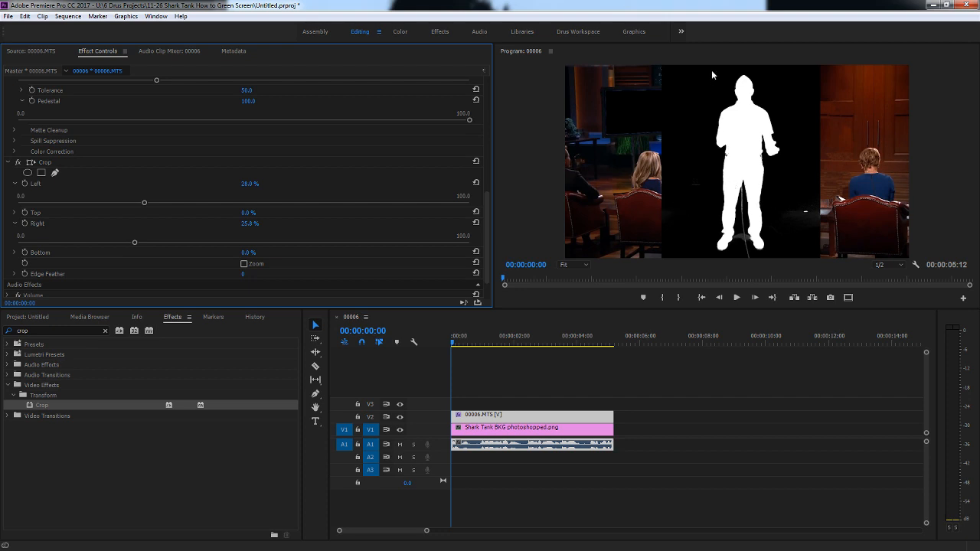
{"action": "left_click_drag", "start_coordinate": [144, 202], "coordinate": [205, 210]}
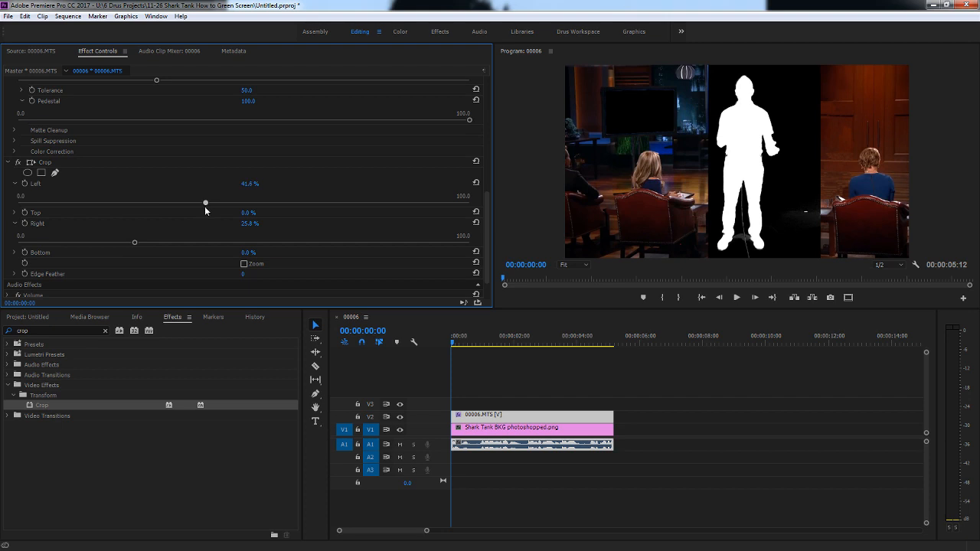
{"action": "left_click_drag", "start_coordinate": [205, 206], "coordinate": [143, 220]}
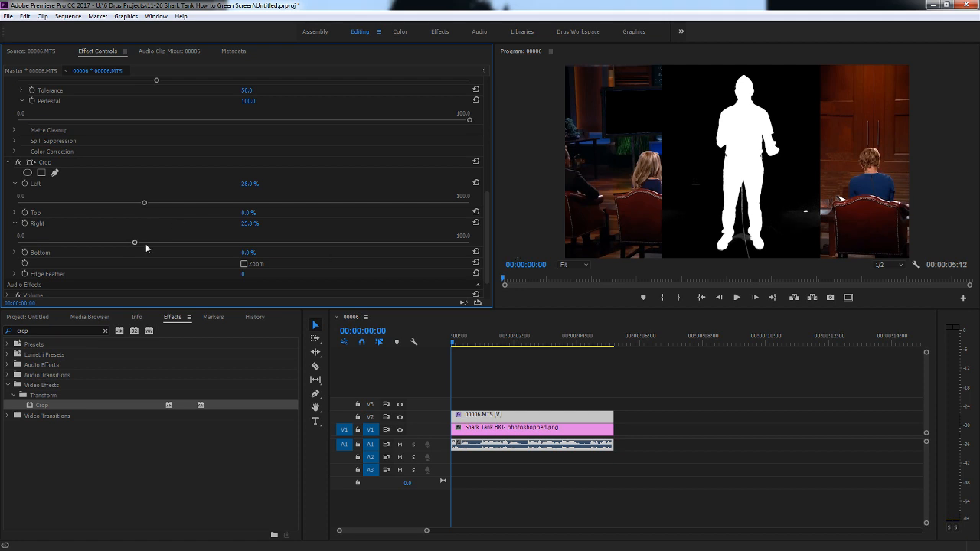
Set Ultra Key's Transparency to about 30.5 and its Highlight to 0
{"action": "scroll", "coordinate": [107, 190], "scroll_direction": "up", "scroll_amount": 8}
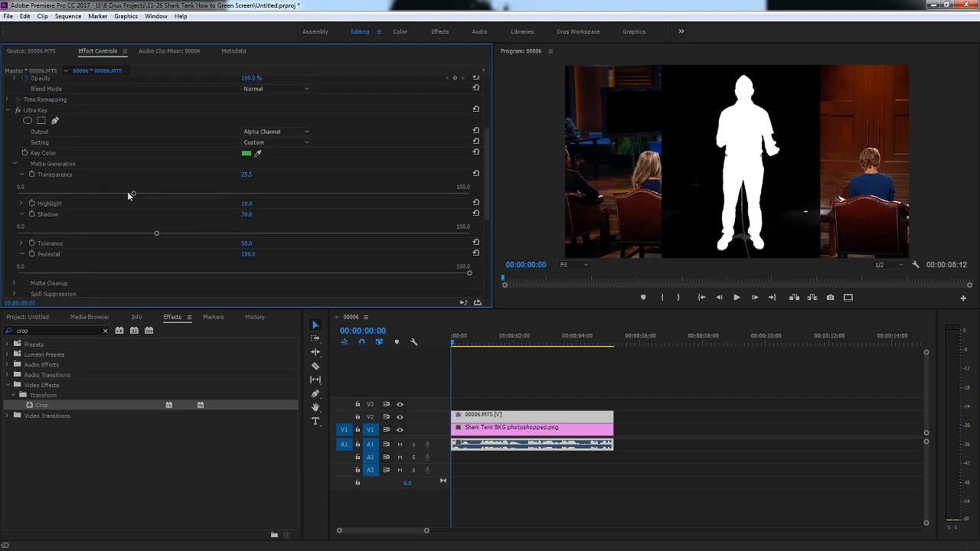
{"action": "left_click_drag", "start_coordinate": [134, 196], "coordinate": [155, 196]}
{"action": "left_click", "coordinate": [22, 204]}
{"action": "left_click_drag", "start_coordinate": [64, 223], "coordinate": [2, 223]}
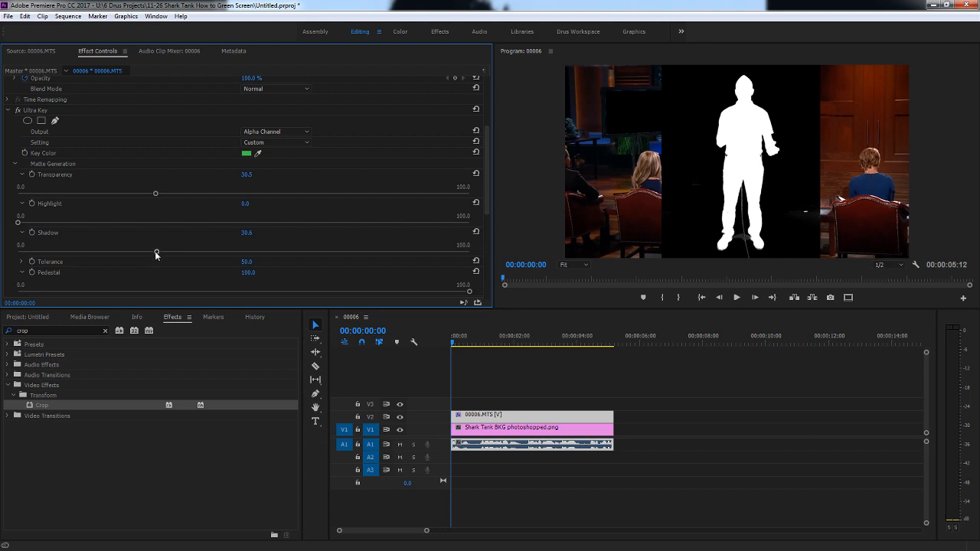
Fine-tune the Ultra Key matte with Shadow at about 22.8 and Transparency at about 29.5
{"action": "left_click_drag", "start_coordinate": [155, 255], "coordinate": [125, 255]}
{"action": "scroll", "coordinate": [105, 234], "scroll_direction": "down", "scroll_amount": 3}
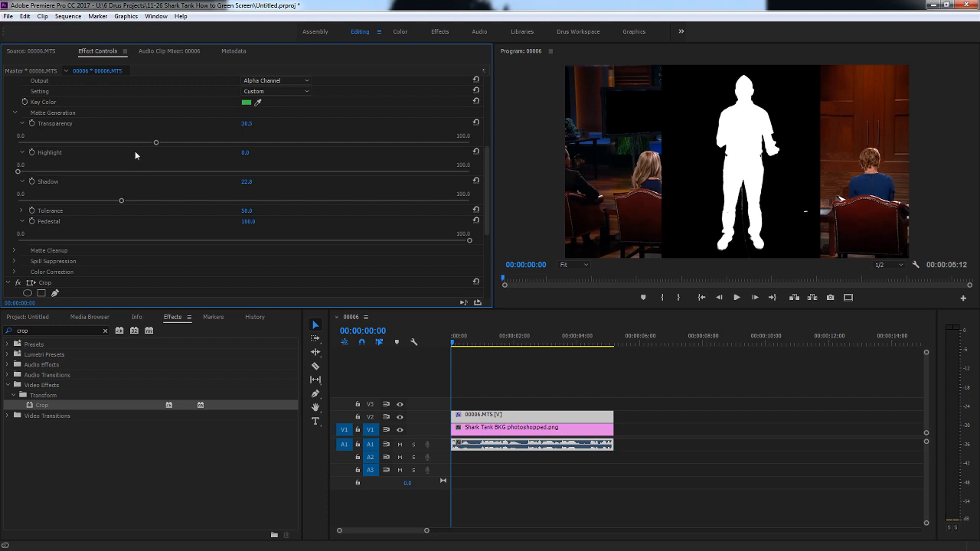
{"action": "mouse_move", "coordinate": [155, 145]}
{"action": "left_mouse_down"}
{"action": "mouse_move", "coordinate": [127, 145]}
{"action": "mouse_move", "coordinate": [150, 146]}
{"action": "left_mouse_up"}
{"action": "scroll", "coordinate": [326, 233], "scroll_direction": "up", "scroll_amount": 2}
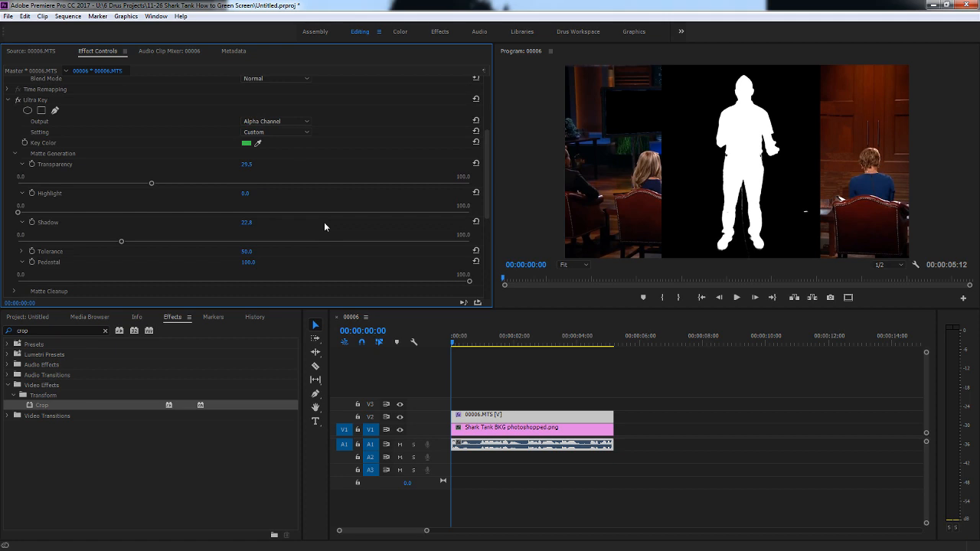
Set Ultra Key's output to Composite so the presenter is shown over the Shark Tank background
{"action": "left_click", "coordinate": [266, 122]}
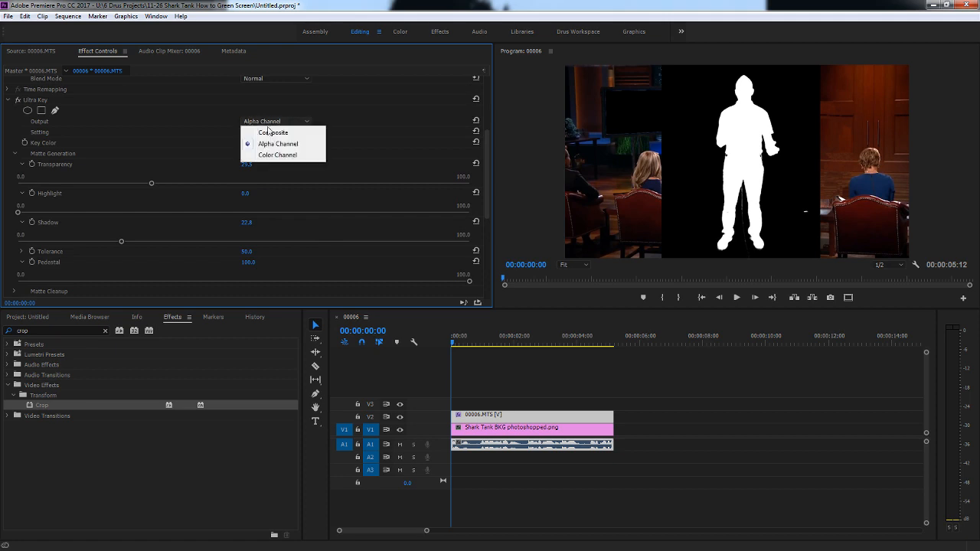
{"action": "left_click", "coordinate": [270, 133]}
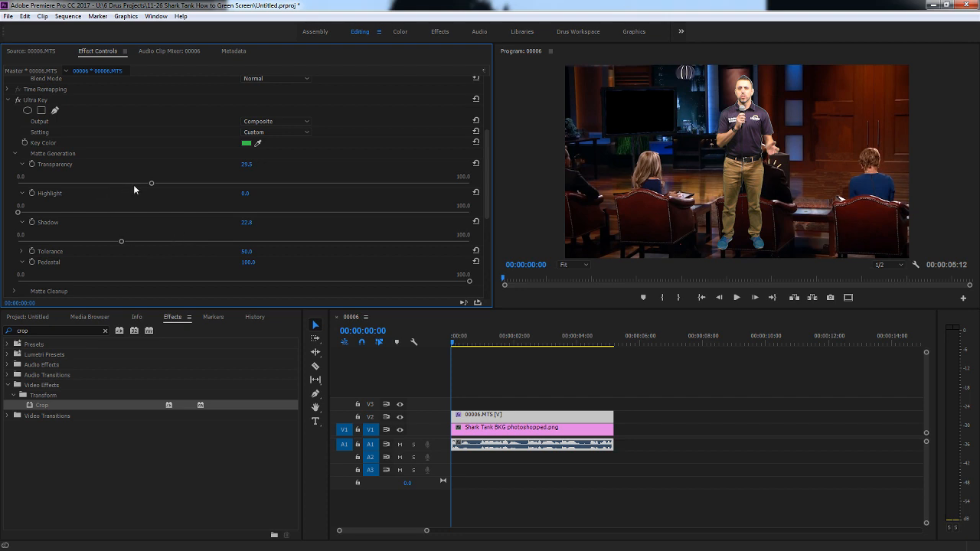
{"action": "scroll", "coordinate": [133, 185], "scroll_direction": "down", "scroll_amount": 2}
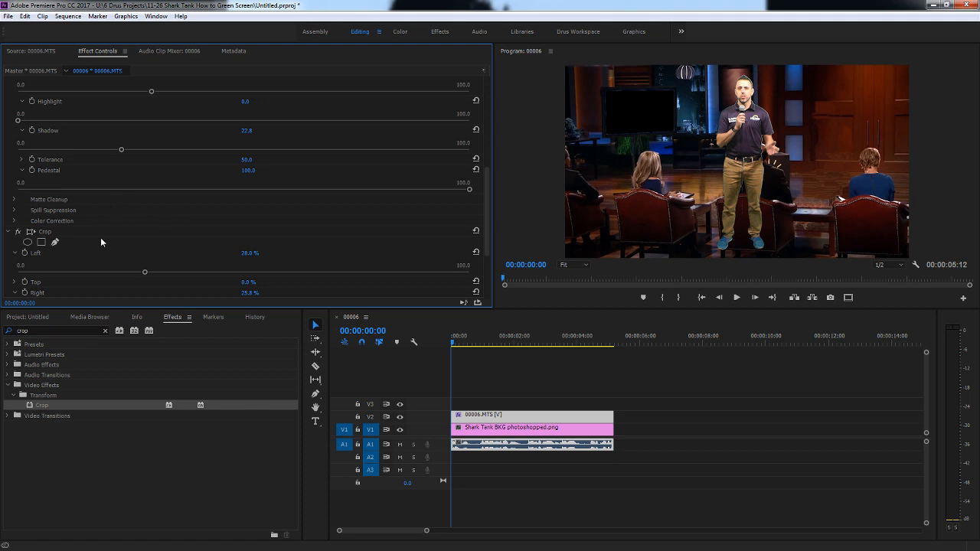
{"action": "scroll", "coordinate": [116, 212], "scroll_direction": "up", "scroll_amount": 4}
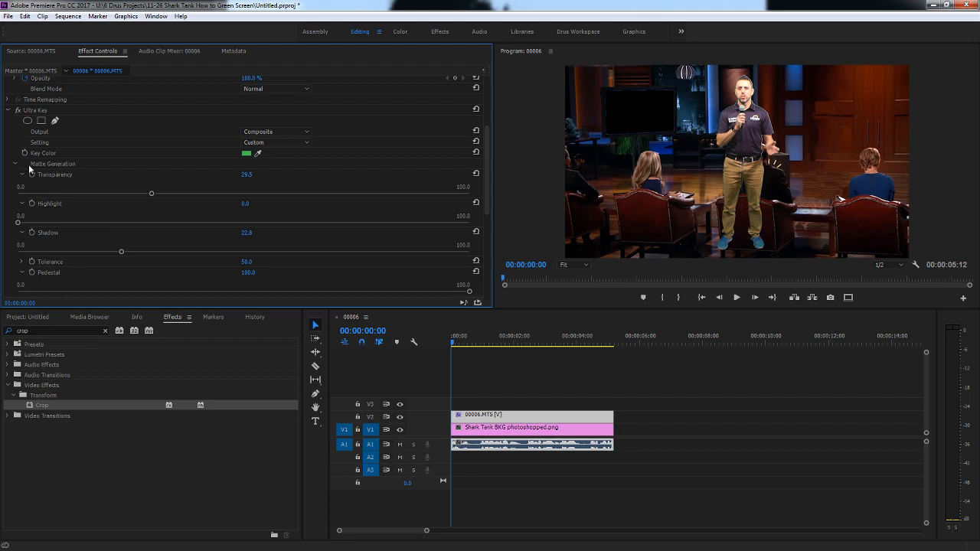
Collapse Matte Generation, expand Ultra Key's Matte Cleanup settings, and set Choke to about 41.5
{"action": "left_click", "coordinate": [16, 167]}
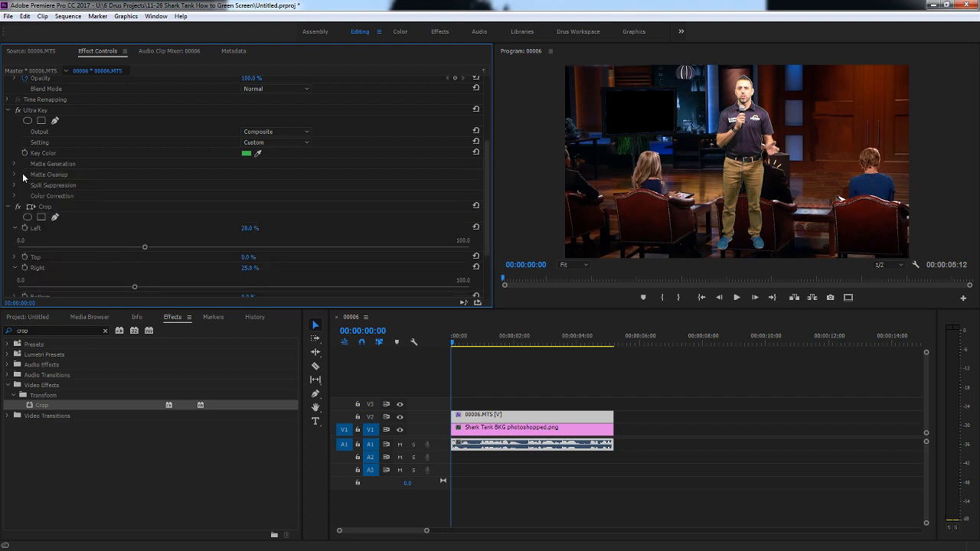
{"action": "left_click", "coordinate": [13, 175]}
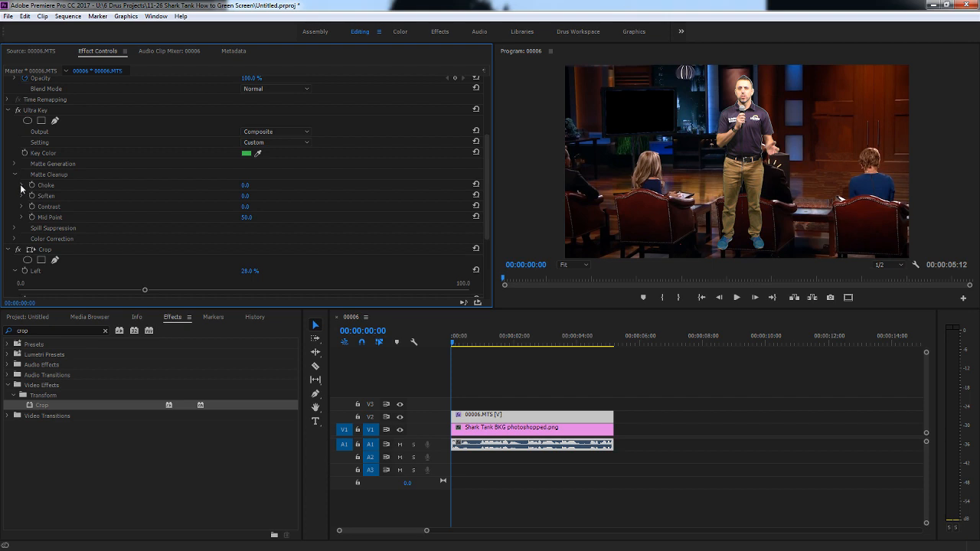
{"action": "left_click", "coordinate": [22, 186]}
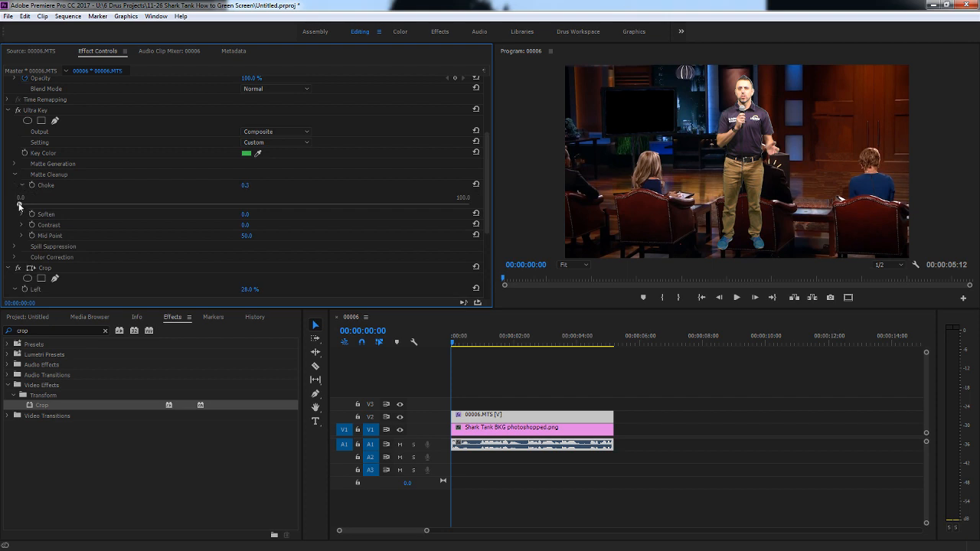
{"action": "left_click_drag", "start_coordinate": [20, 205], "coordinate": [140, 206]}
{"action": "left_click_drag", "start_coordinate": [140, 205], "coordinate": [166, 206]}
{"action": "left_click_drag", "start_coordinate": [183, 202], "coordinate": [204, 204]}
Lock track V1, which holds the Shark Tank background image
{"action": "left_click", "coordinate": [746, 161]}
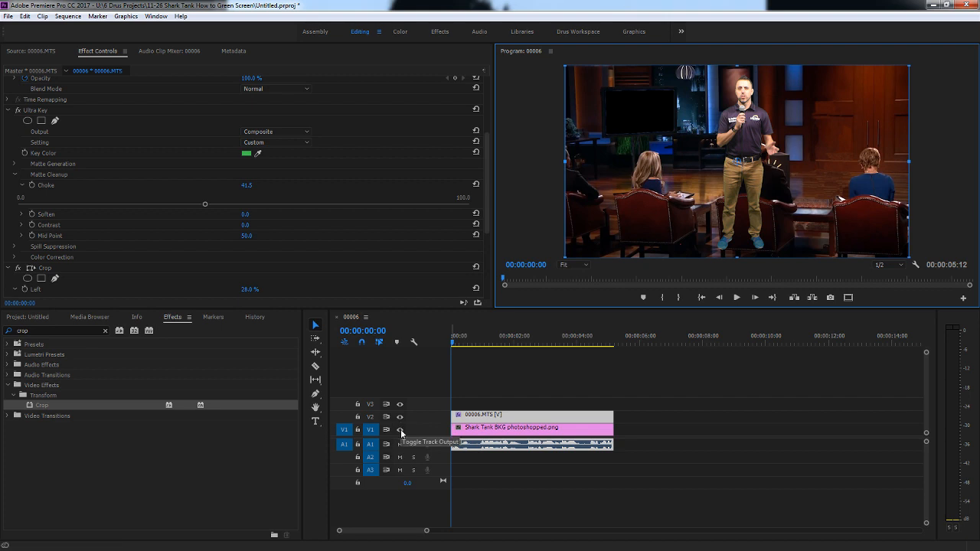
{"action": "left_click", "coordinate": [357, 431]}
{"action": "left_click", "coordinate": [357, 431]}
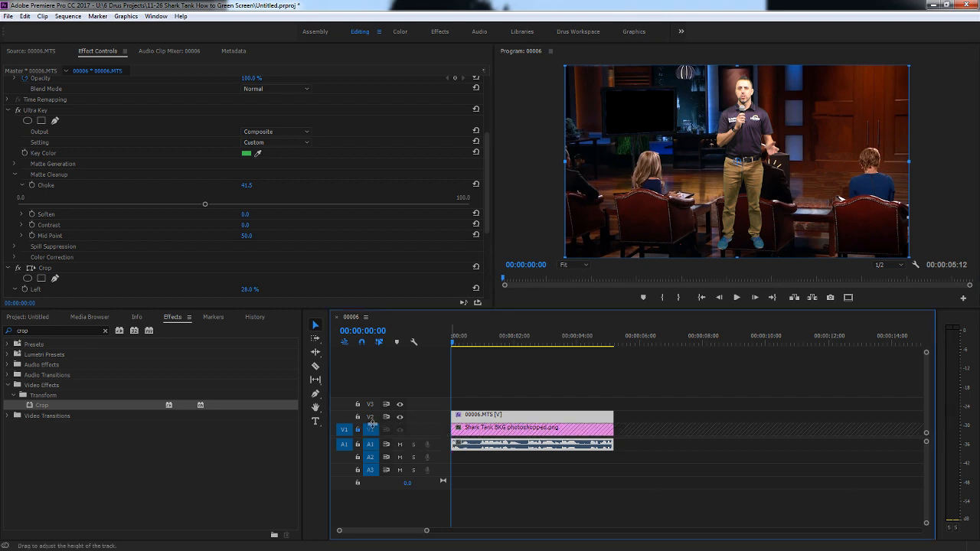
Scale down clip 00006 in the program monitor and place the presenter on the stage floor before the wooden doors
{"action": "left_click", "coordinate": [748, 146]}
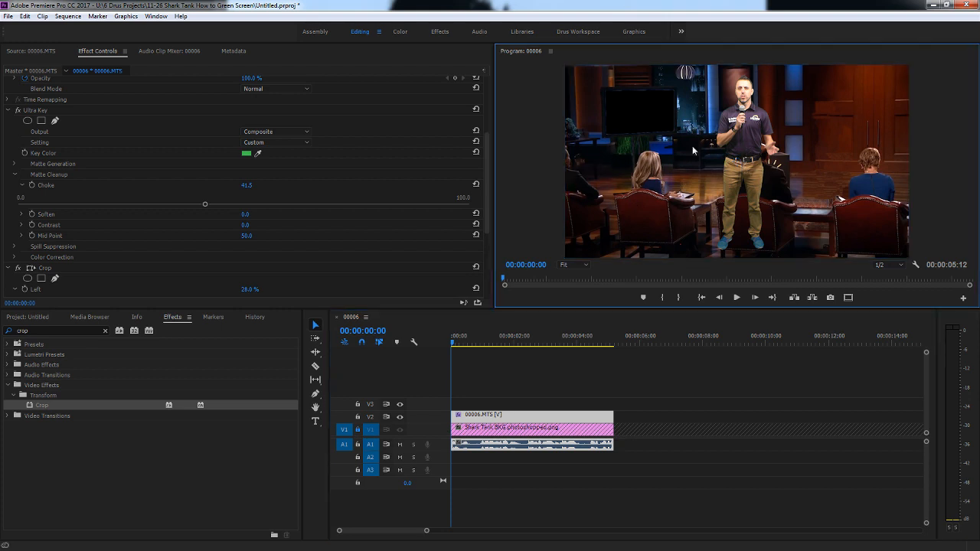
{"action": "left_click", "coordinate": [750, 131]}
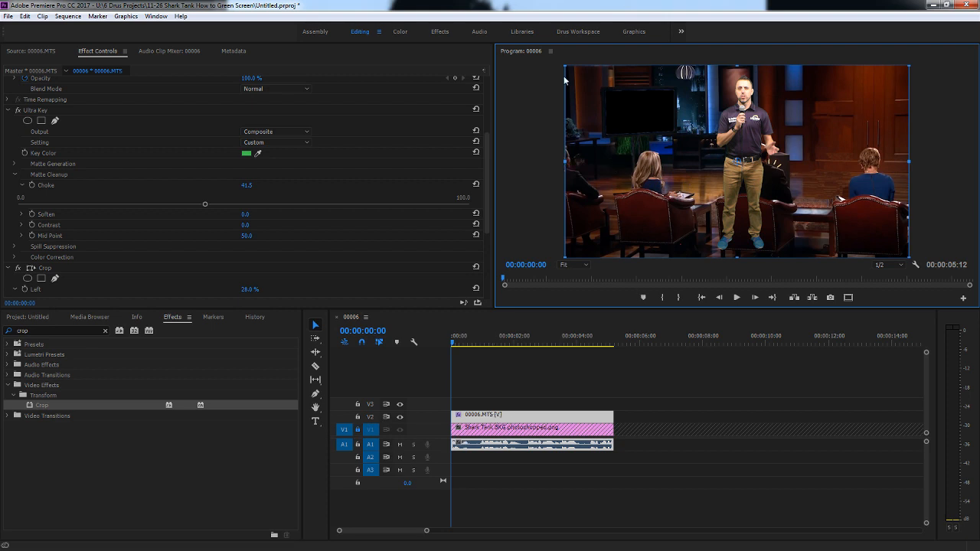
{"action": "left_click_drag", "start_coordinate": [566, 161], "coordinate": [614, 155]}
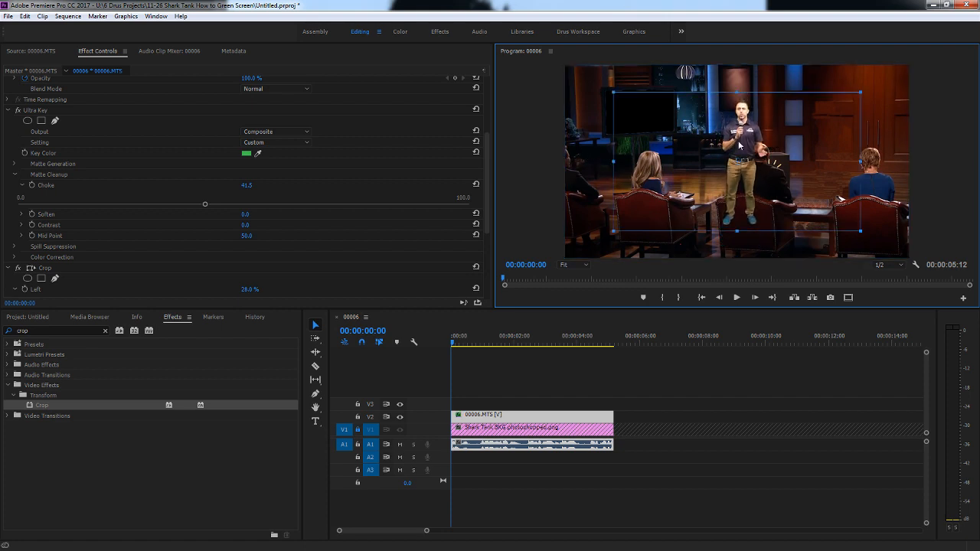
{"action": "left_click_drag", "start_coordinate": [739, 150], "coordinate": [816, 117]}
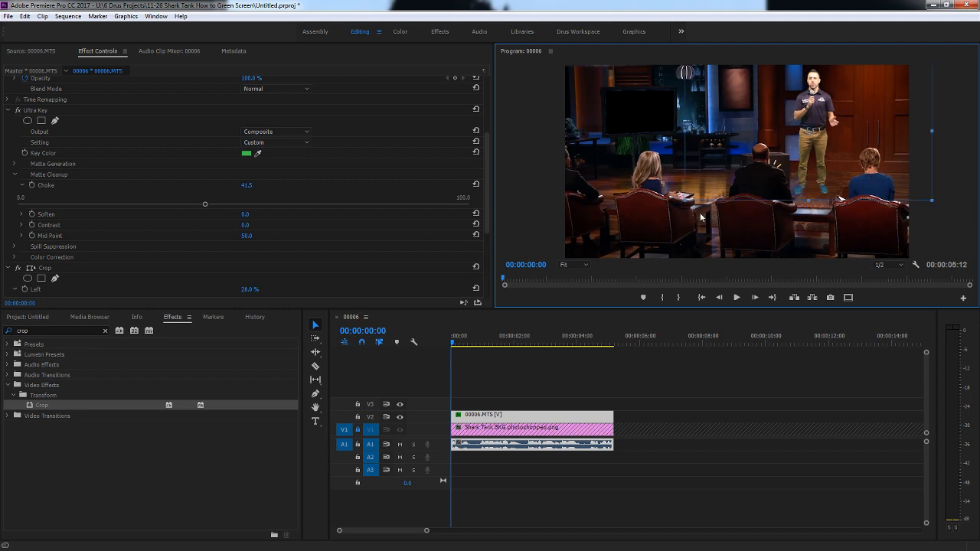
Deselect the clip and play the sequence to preview the keyed presenter over the background
{"action": "left_click", "coordinate": [647, 226]}
{"action": "left_click", "coordinate": [737, 298]}
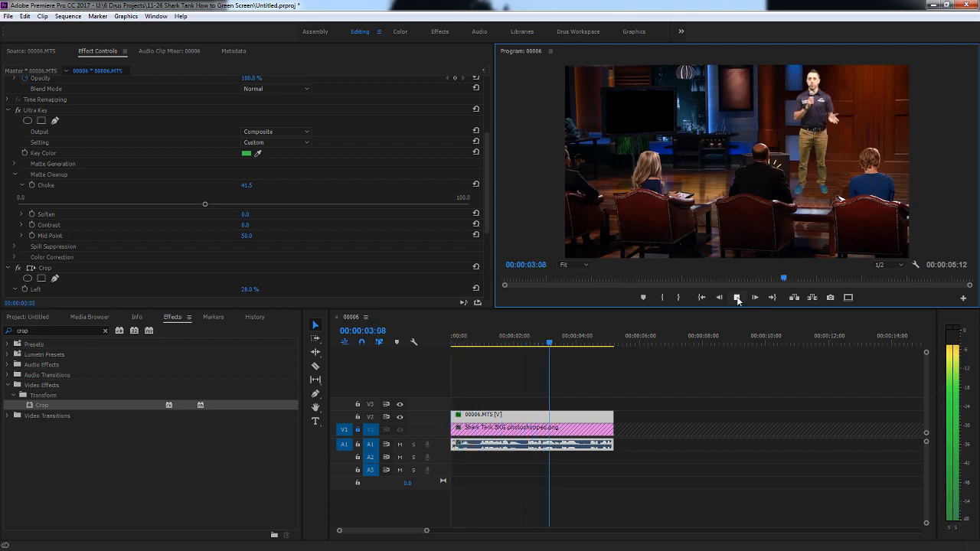
{"action": "left_click", "coordinate": [737, 298]}
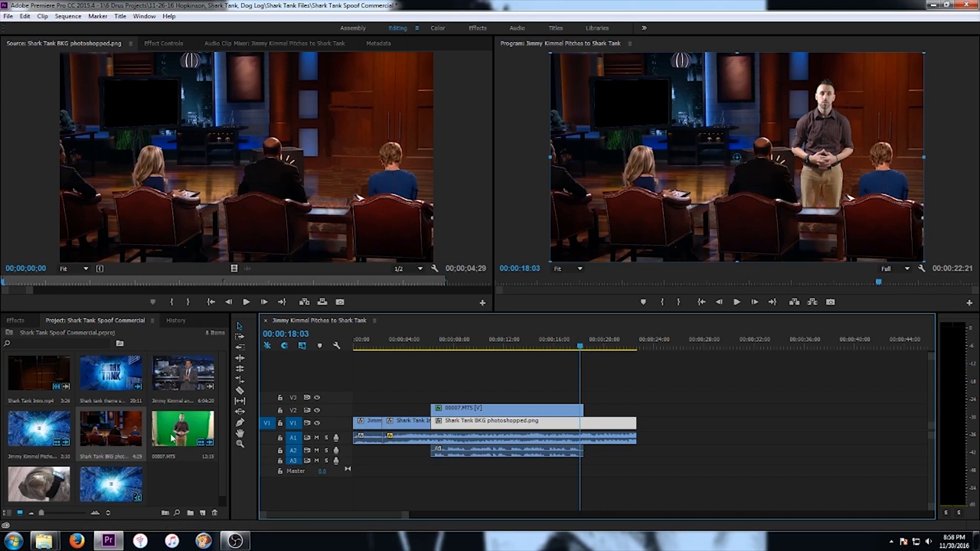
Open the Jimmy Kimmel and Guillermo Pitch Horse Pants source clip and skim it for a shot with an offer banner
{"action": "double_click", "coordinate": [186, 382]}
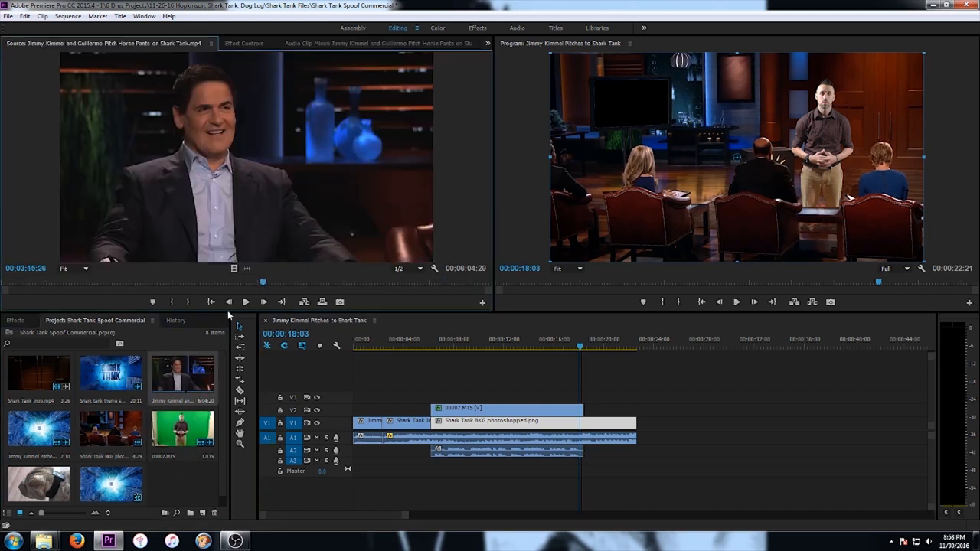
{"action": "left_click_drag", "start_coordinate": [265, 284], "coordinate": [276, 284]}
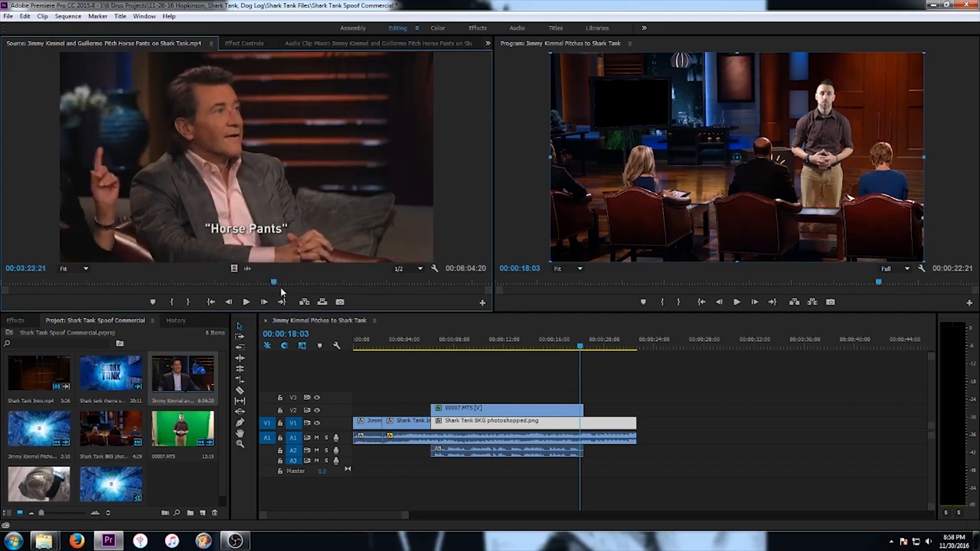
{"action": "left_click_drag", "start_coordinate": [277, 285], "coordinate": [432, 303]}
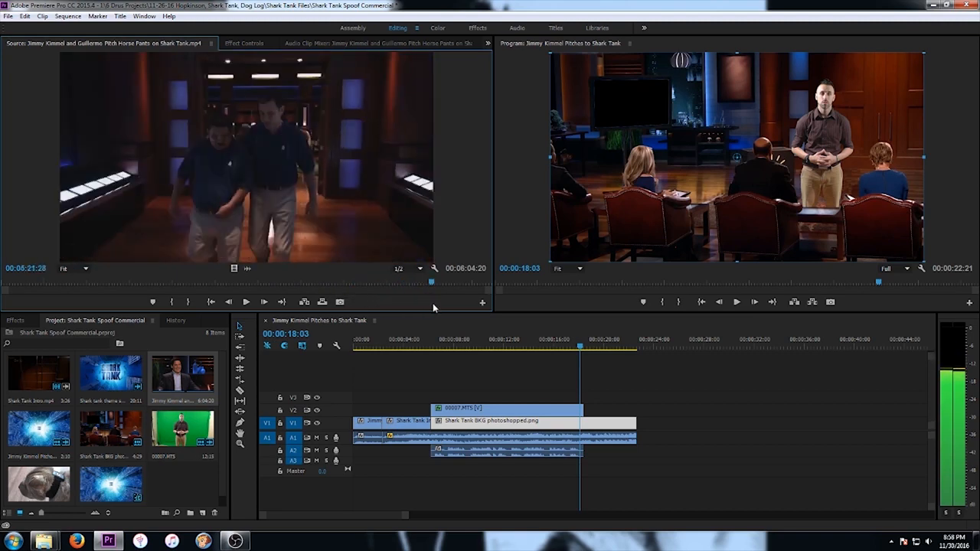
Open the Jimmy Kimmel Pitches to Shark Tank source clip and mark its In point at 00:02:21:28, on the "Seeking $100k for a 5% stake" banner
{"action": "double_click", "coordinate": [44, 444]}
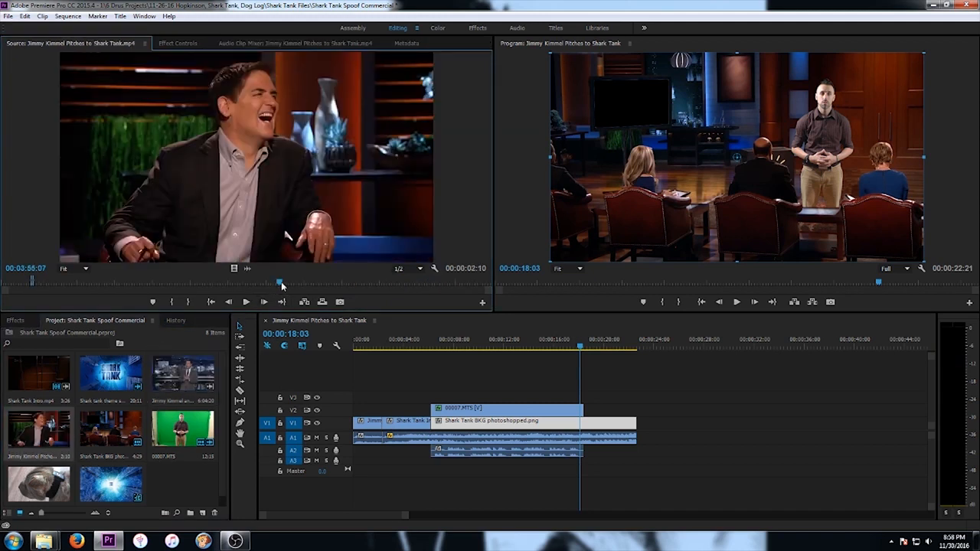
{"action": "left_click_drag", "start_coordinate": [280, 282], "coordinate": [167, 283]}
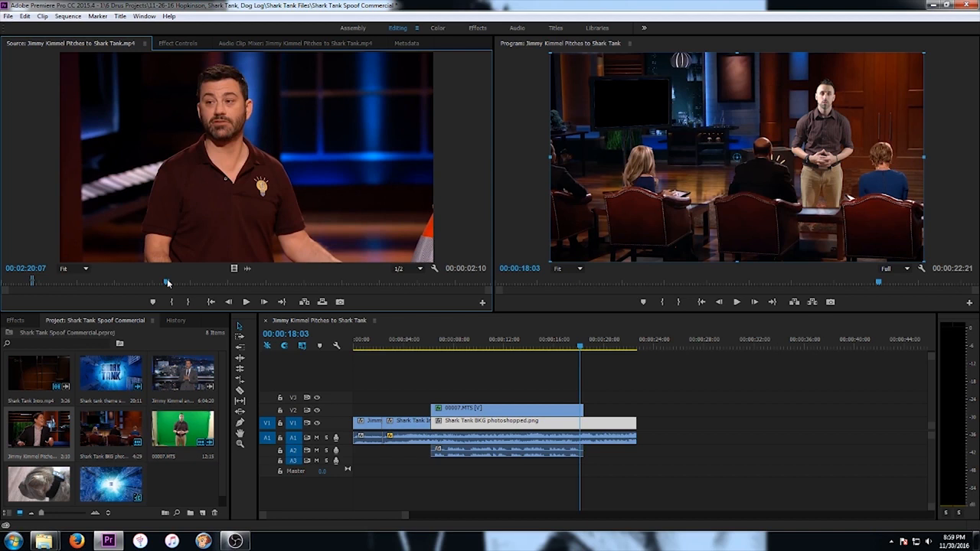
{"action": "key", "text": "space"}
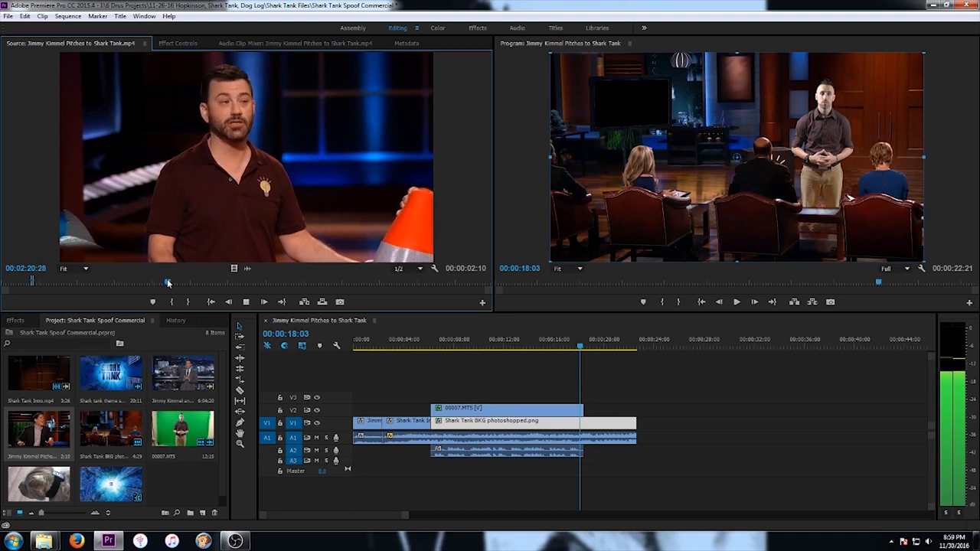
{"action": "key", "text": "space"}
{"action": "key", "text": "Left"}
{"action": "key", "text": "Left"}
{"action": "key", "text": "Left"}
{"action": "key", "text": "Left"}
{"action": "key", "text": "Left"}
{"action": "key", "text": "Left"}
{"action": "key", "text": "Left"}
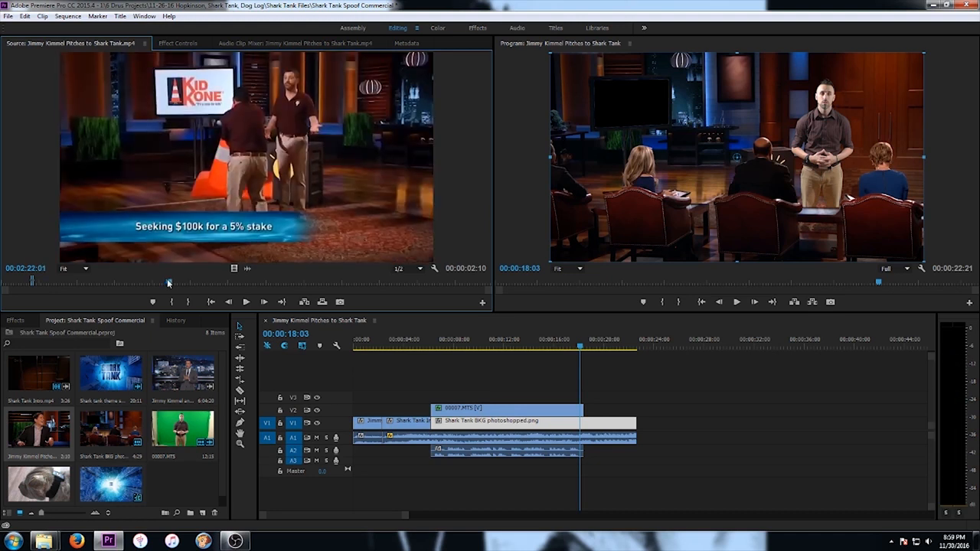
{"action": "key", "text": "Left"}
{"action": "key", "text": "Left"}
{"action": "key", "text": "Left"}
{"action": "key", "text": "Left"}
{"action": "key", "text": "Left"}
{"action": "key", "text": "Right"}
{"action": "key", "text": "Right"}
{"action": "key", "text": "Right"}
{"action": "key", "text": "Right"}
{"action": "key", "text": "Right"}
{"action": "key", "text": "Right"}
{"action": "key", "text": "Right"}
{"action": "key", "text": "Right"}
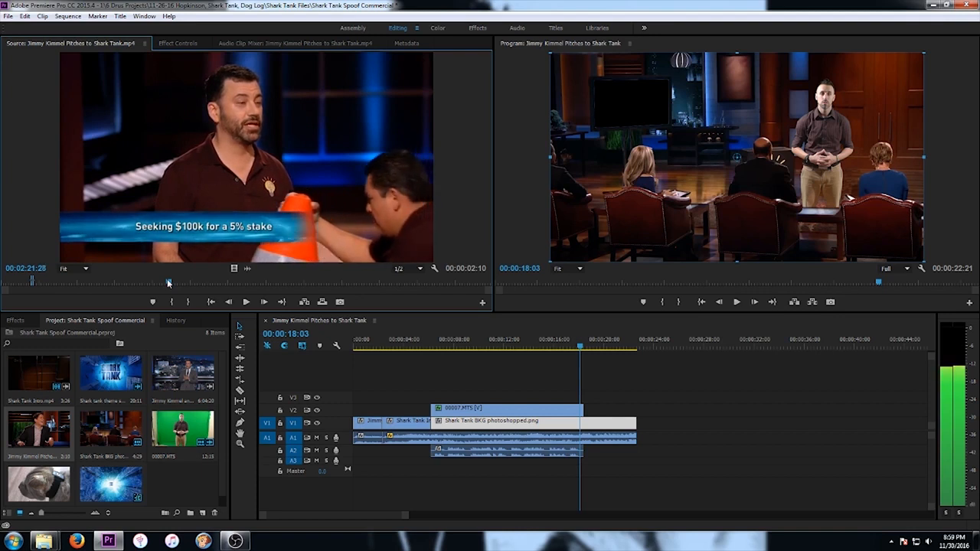
{"action": "key", "text": "ctrl+shift+x"}
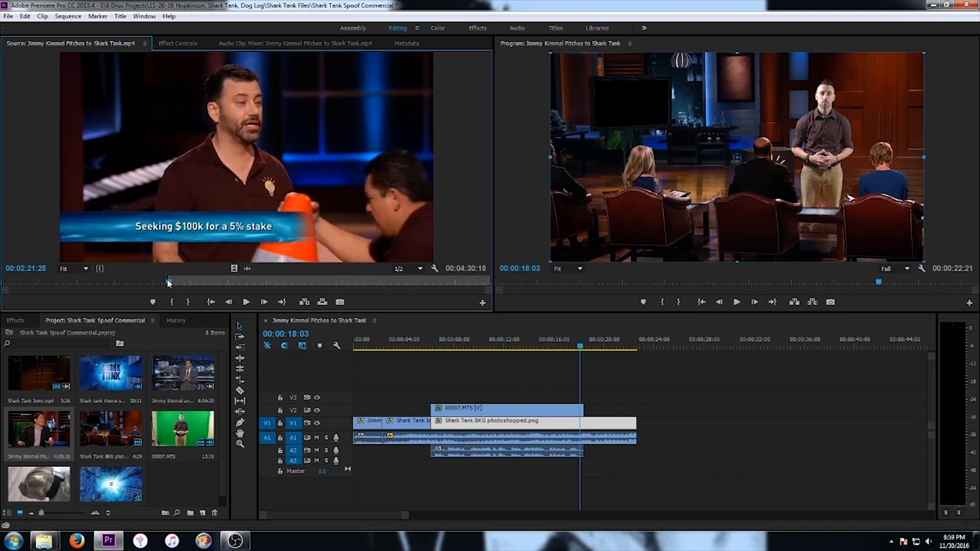
Play the source clip from the In point and mark its Out point at 00:02:25:23, before the banner disappears
{"action": "key", "text": "space"}
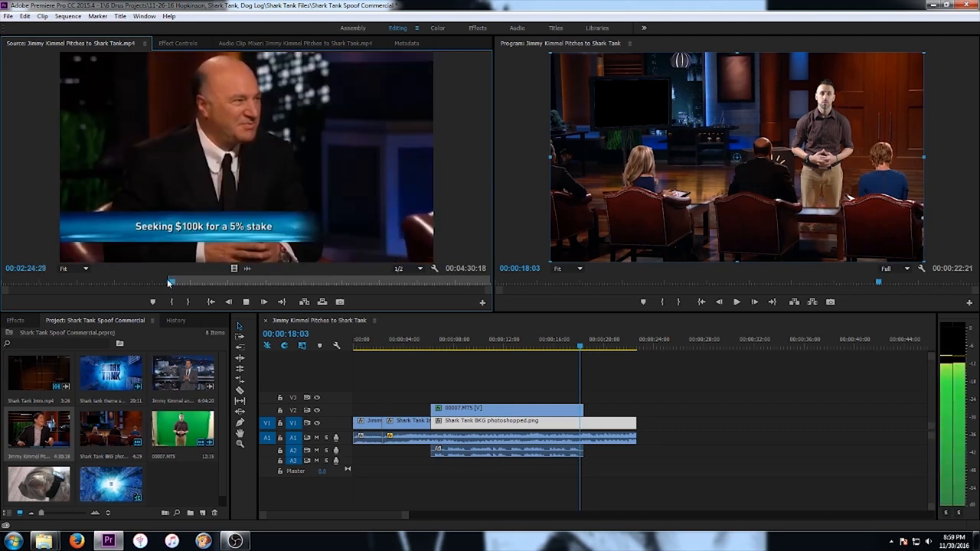
{"action": "key", "text": "space"}
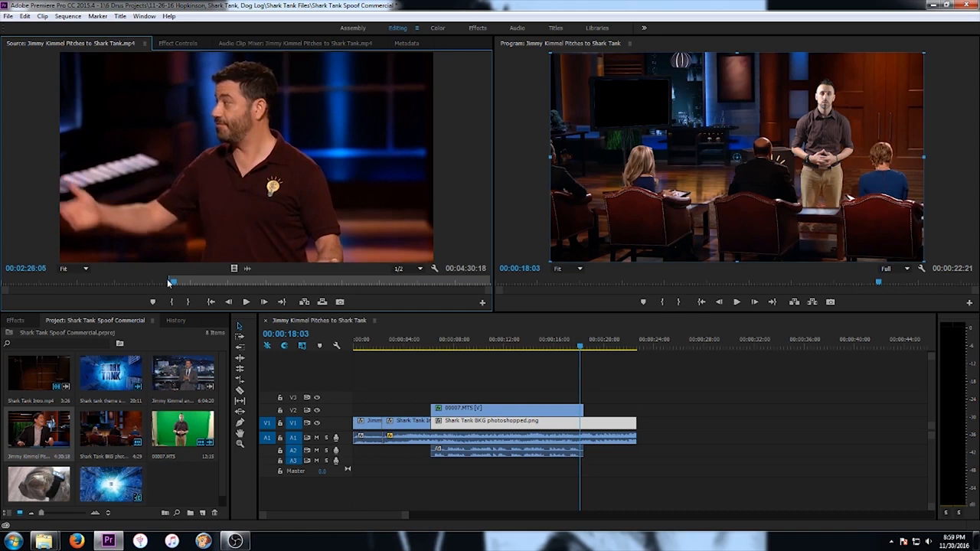
{"action": "key", "text": "space"}
{"action": "key", "text": "space"}
{"action": "key", "text": "Right"}
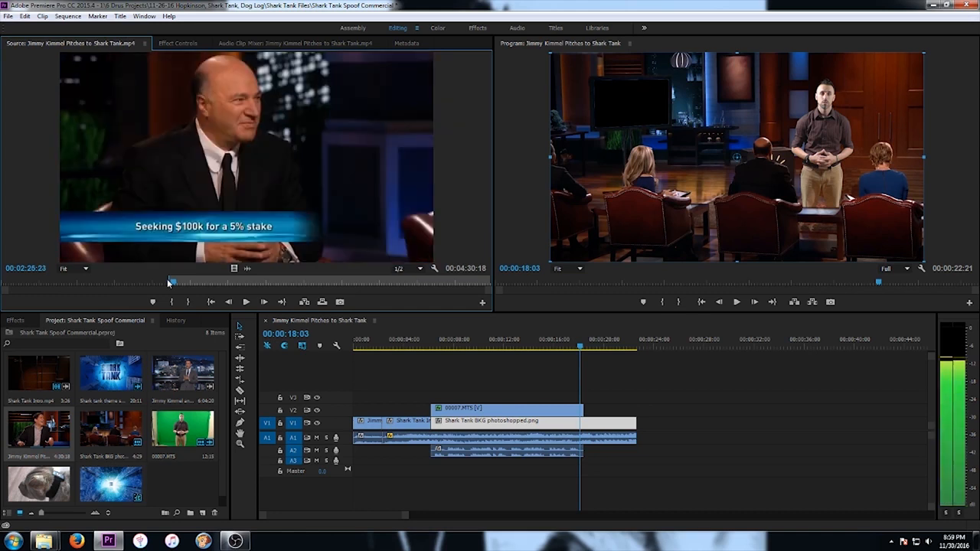
{"action": "key", "text": "o"}
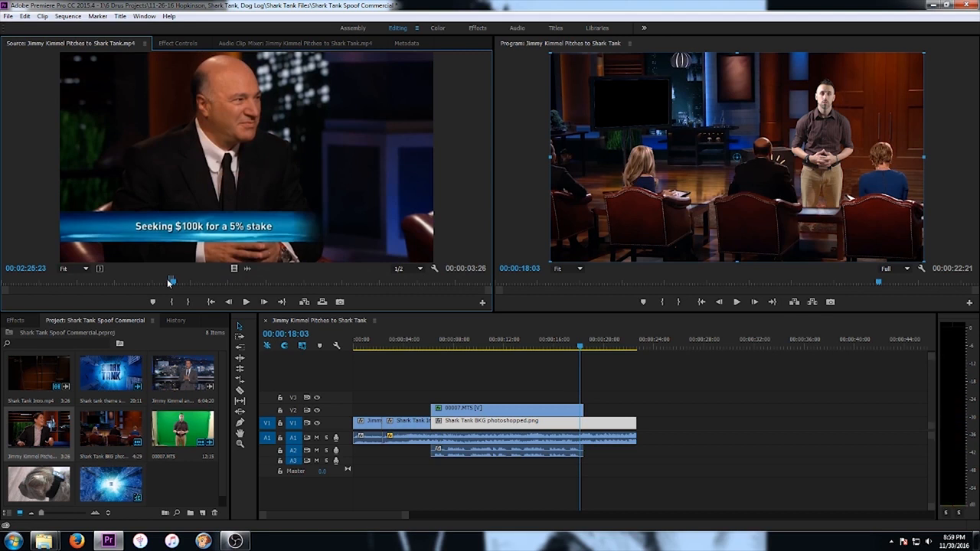
{"action": "left_click_drag", "start_coordinate": [375, 203], "coordinate": [527, 396]}
{"action": "left_click_drag", "start_coordinate": [507, 349], "coordinate": [523, 348]}
{"action": "left_click_drag", "start_coordinate": [558, 399], "coordinate": [546, 401]}
{"action": "key", "text": "space"}
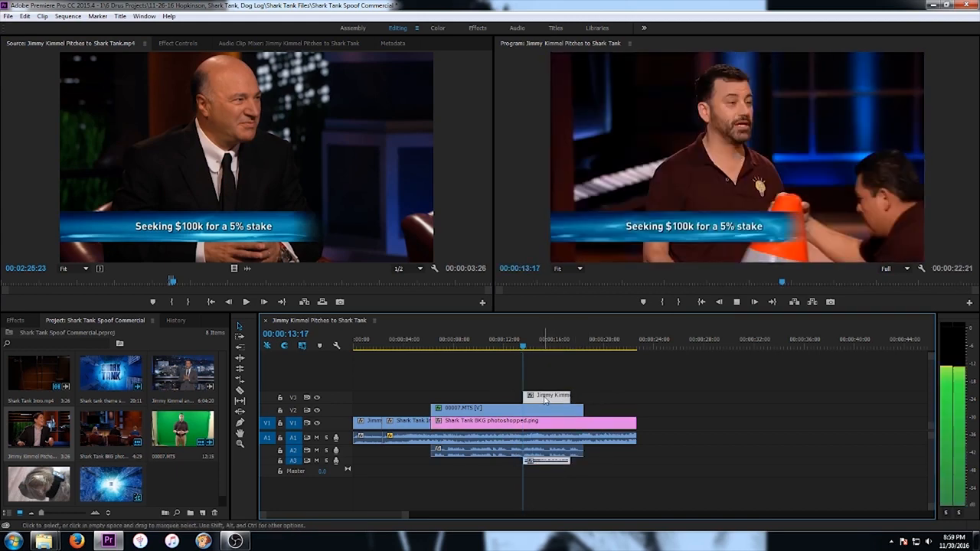
{"action": "key", "text": "space"}
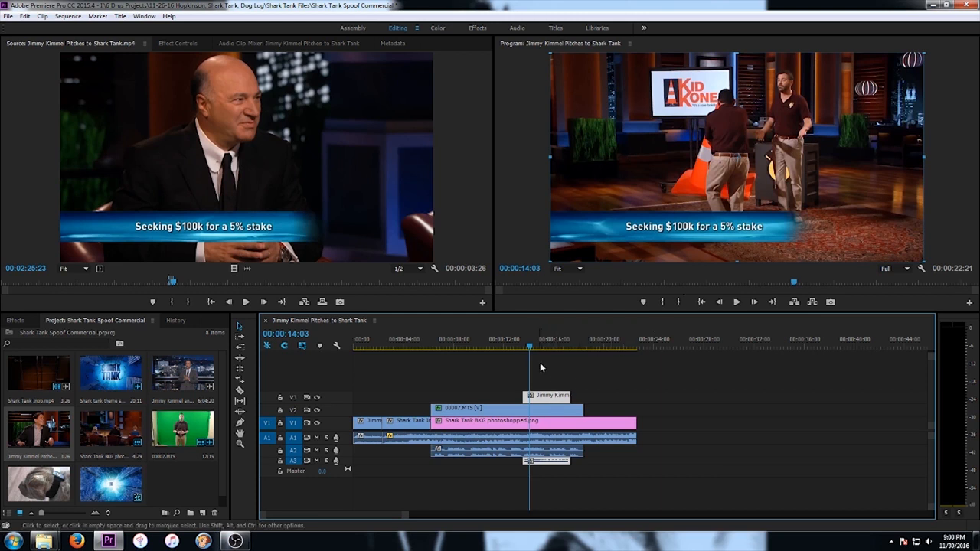
{"action": "left_click_drag", "start_coordinate": [530, 351], "coordinate": [524, 351]}
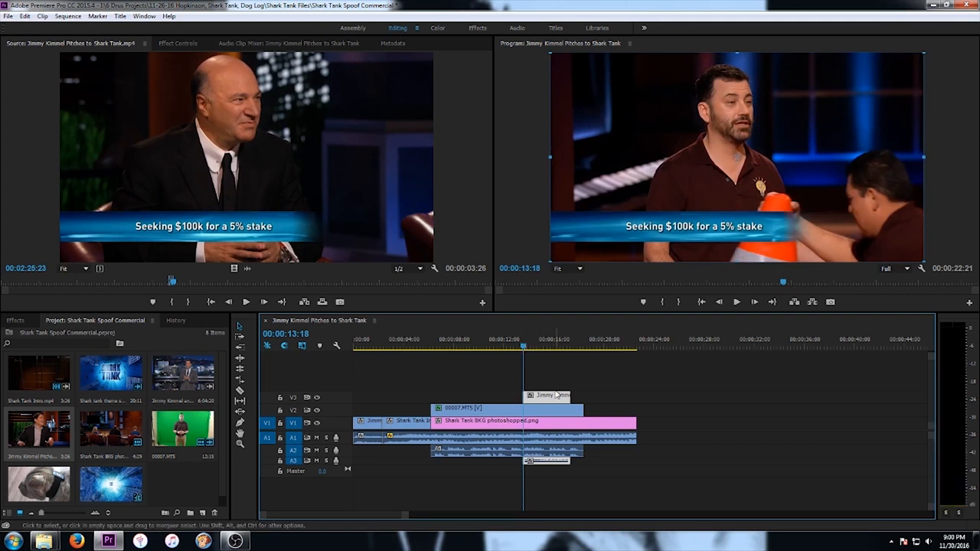
{"action": "key", "text": "Delete"}
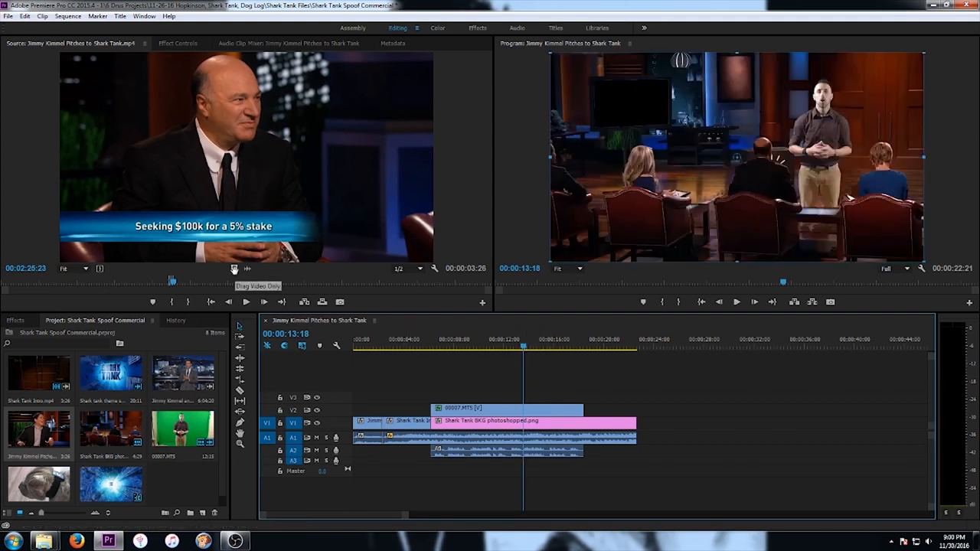
Place only the video of the marked banner segment on track V3 at about 00:00:13:18 and preview it
{"action": "left_click_drag", "start_coordinate": [234, 268], "coordinate": [526, 402]}
{"action": "key", "text": "space"}
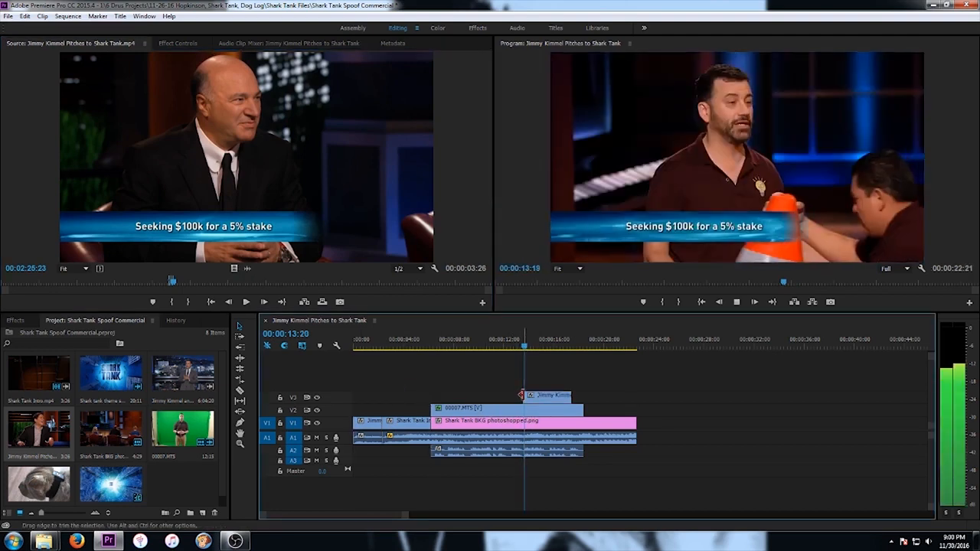
{"action": "key", "text": "space"}
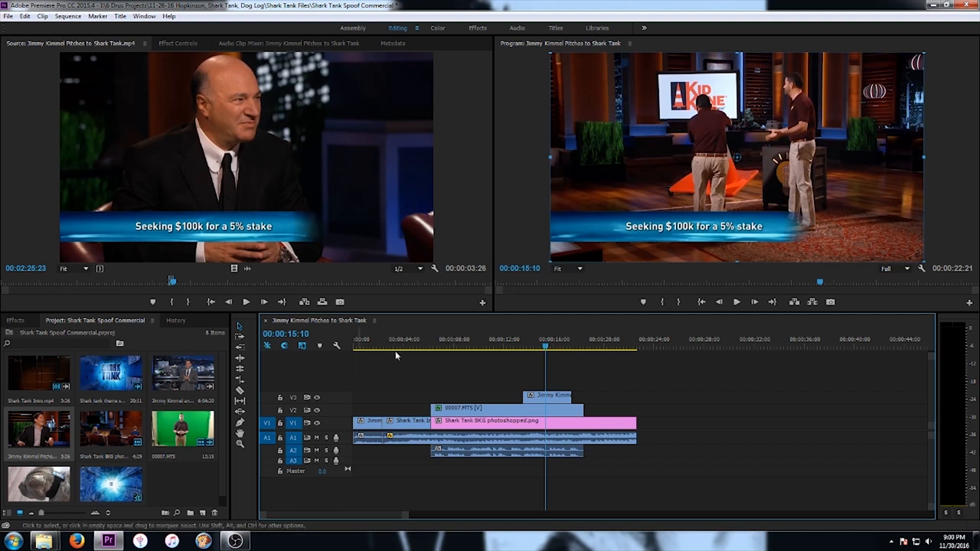
Apply the Crop effect to the banner clip on V3, play from its start, and stop at 00:00:14:23 with the banner in view
{"action": "left_click", "coordinate": [20, 320]}
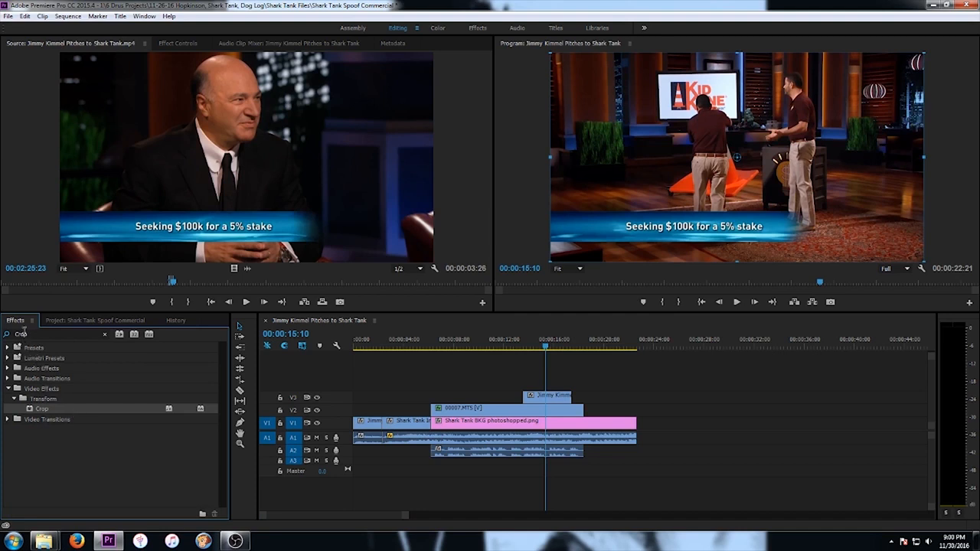
{"action": "left_click_drag", "start_coordinate": [43, 411], "coordinate": [529, 400]}
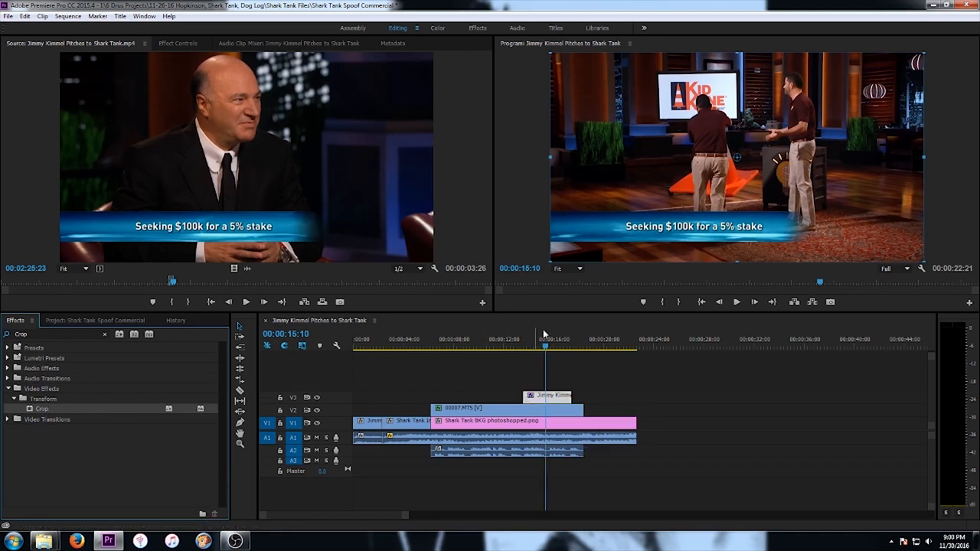
{"action": "left_click_drag", "start_coordinate": [548, 348], "coordinate": [522, 348]}
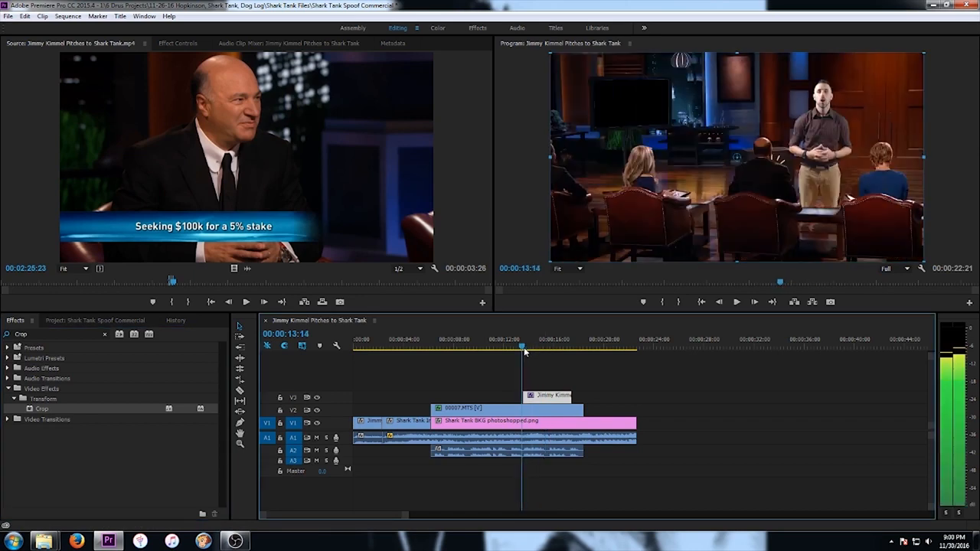
{"action": "left_click", "coordinate": [736, 303]}
{"action": "left_click", "coordinate": [736, 302]}
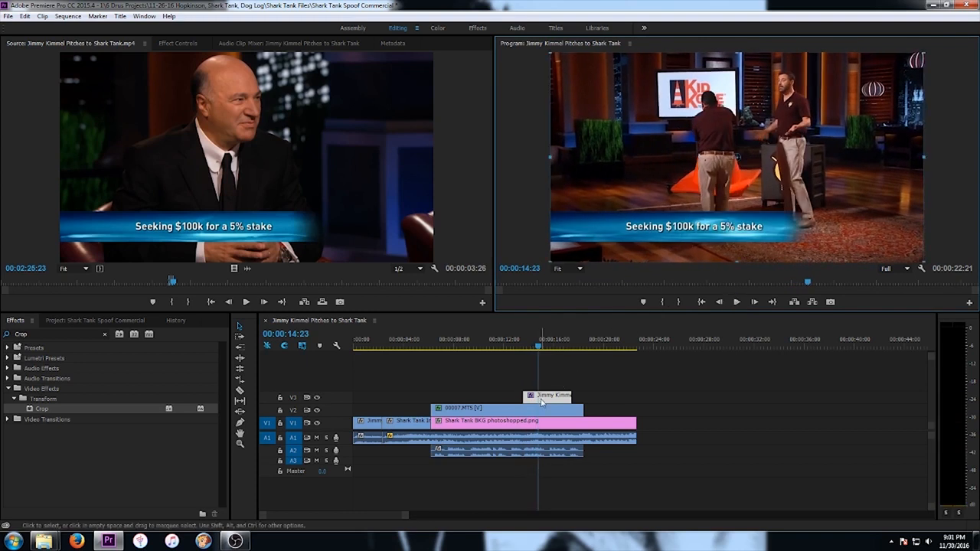
Set the banner clip's Crop Top to about 75.9% to remove everything above the blue banner
{"action": "left_click", "coordinate": [179, 44]}
{"action": "scroll", "coordinate": [118, 251], "scroll_direction": "down", "scroll_amount": 1}
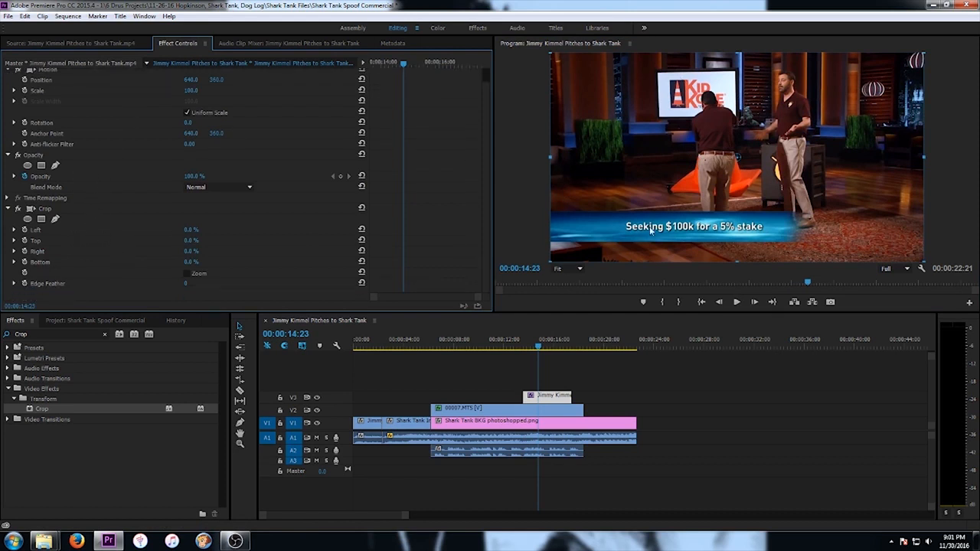
{"action": "left_click", "coordinate": [14, 241]}
{"action": "left_click_drag", "start_coordinate": [18, 261], "coordinate": [46, 261]}
{"action": "left_click_drag", "start_coordinate": [123, 264], "coordinate": [273, 273]}
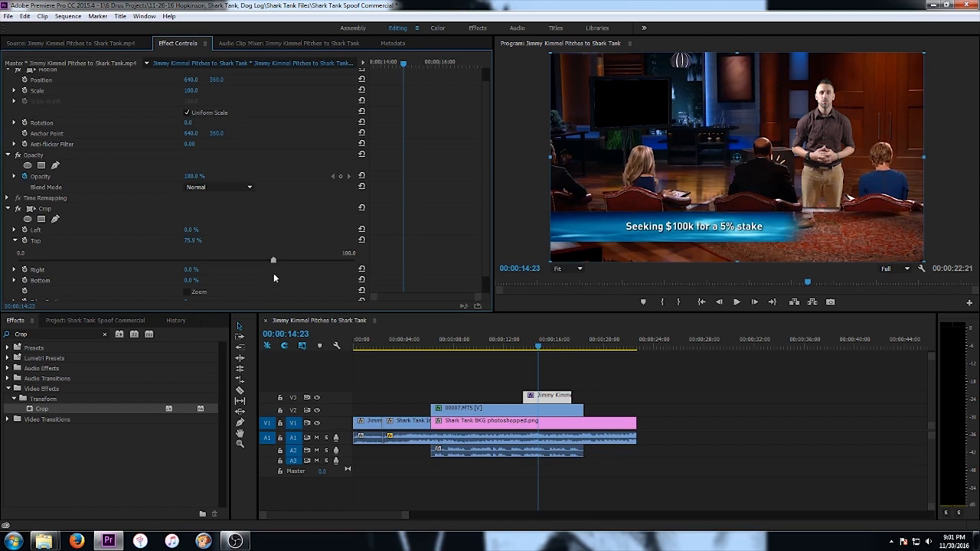
Set the banner clip's Crop Right to about 35.5% and Bottom to about 10.2% so only the blue banner remains
{"action": "left_click", "coordinate": [14, 270]}
{"action": "left_click_drag", "start_coordinate": [22, 289], "coordinate": [138, 303]}
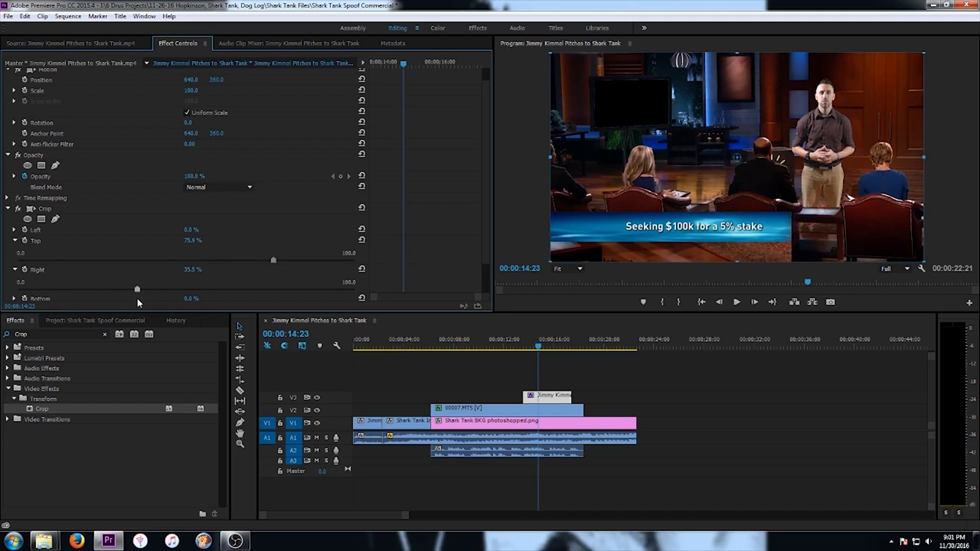
{"action": "scroll", "coordinate": [483, 205], "scroll_direction": "down", "scroll_amount": 2}
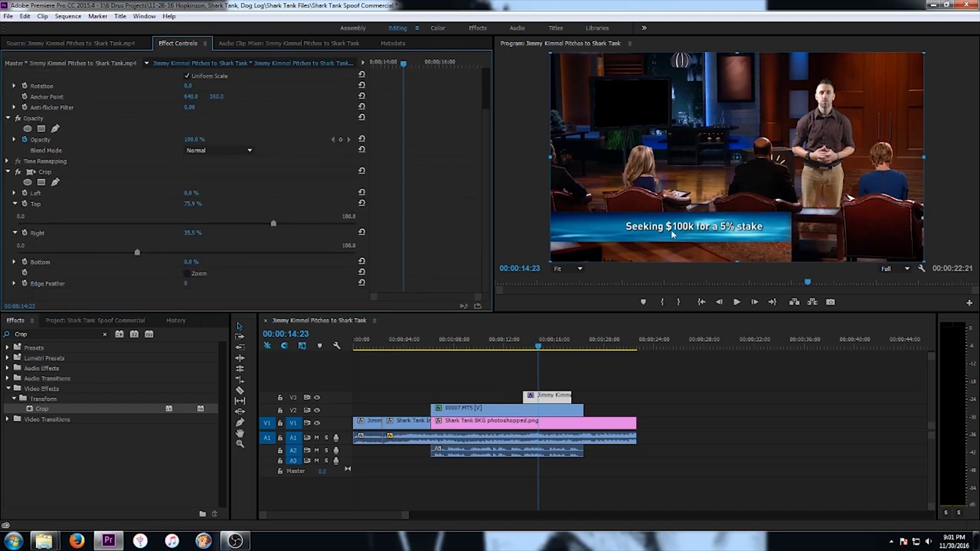
{"action": "left_click", "coordinate": [14, 262]}
{"action": "left_click_drag", "start_coordinate": [18, 281], "coordinate": [52, 284]}
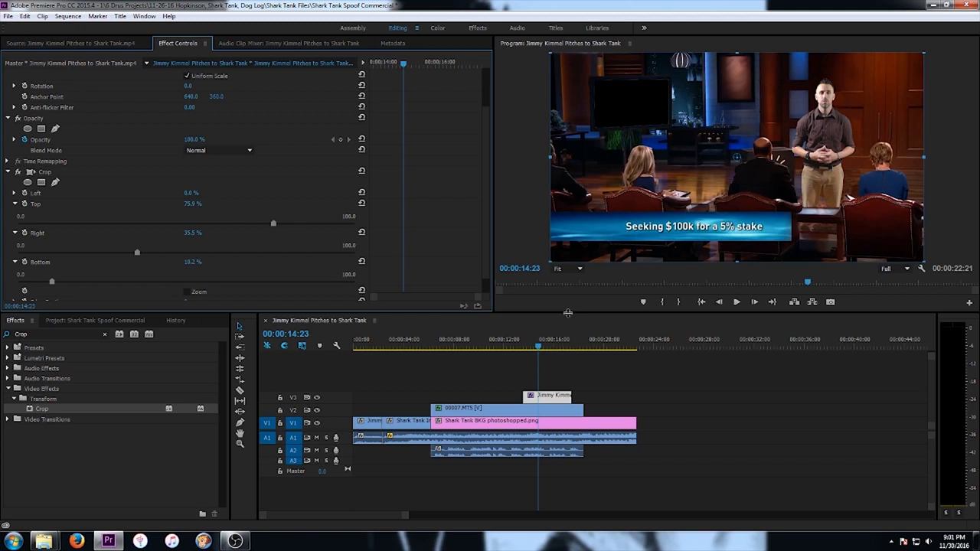
{"action": "left_click_drag", "start_coordinate": [539, 349], "coordinate": [542, 349]}
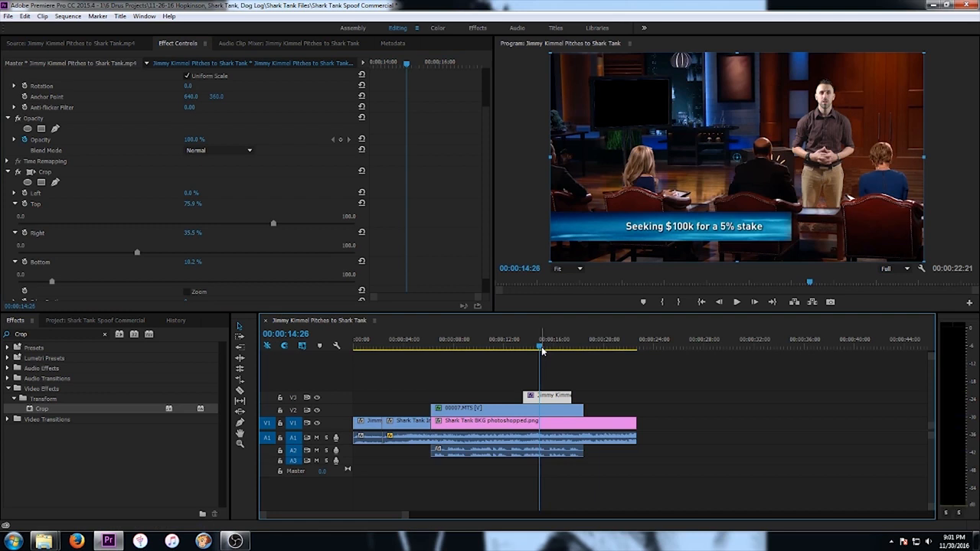
Add a Gradient Wipe transition to the start of the banner clip on V3 with a softness of 10
{"action": "left_click", "coordinate": [93, 322]}
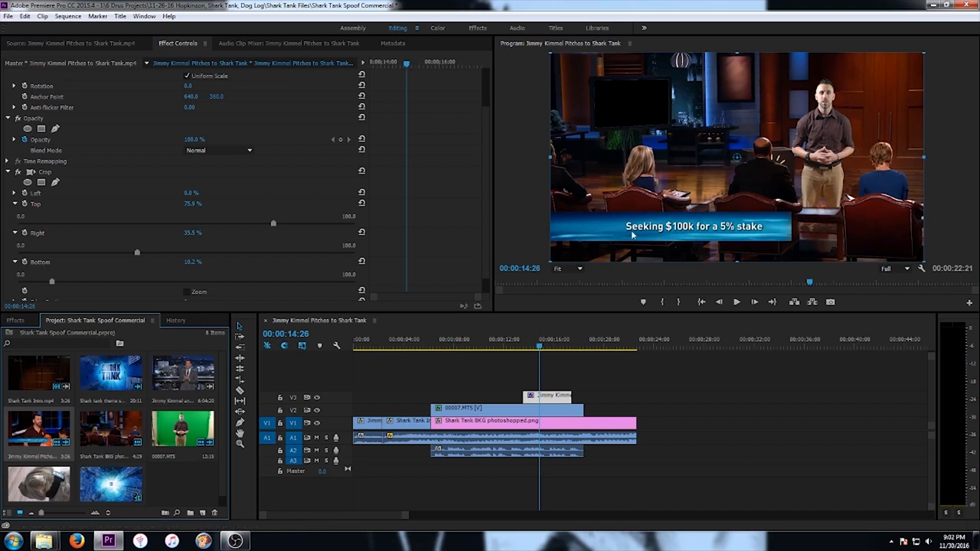
{"action": "left_click", "coordinate": [15, 321]}
{"action": "double_click", "coordinate": [51, 334]}
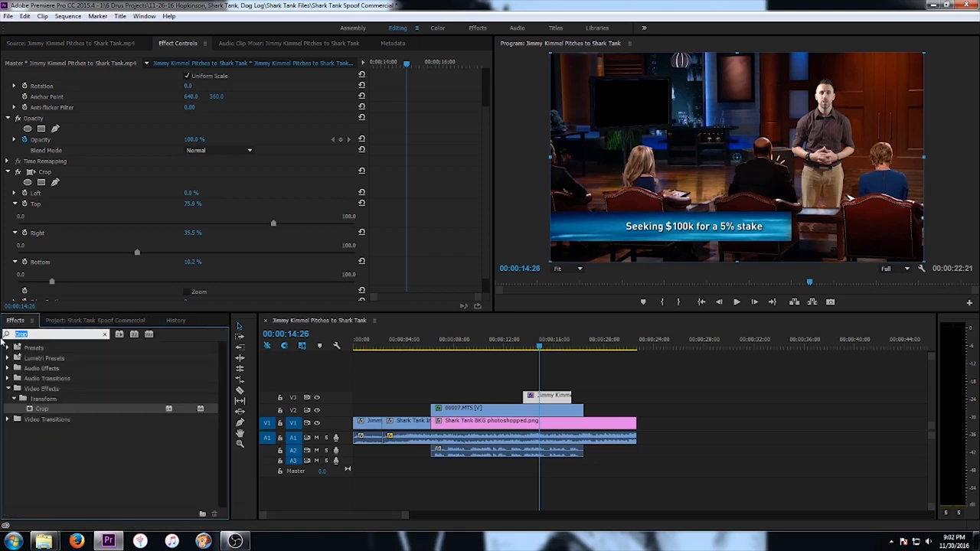
{"action": "type", "text": "wipe"}
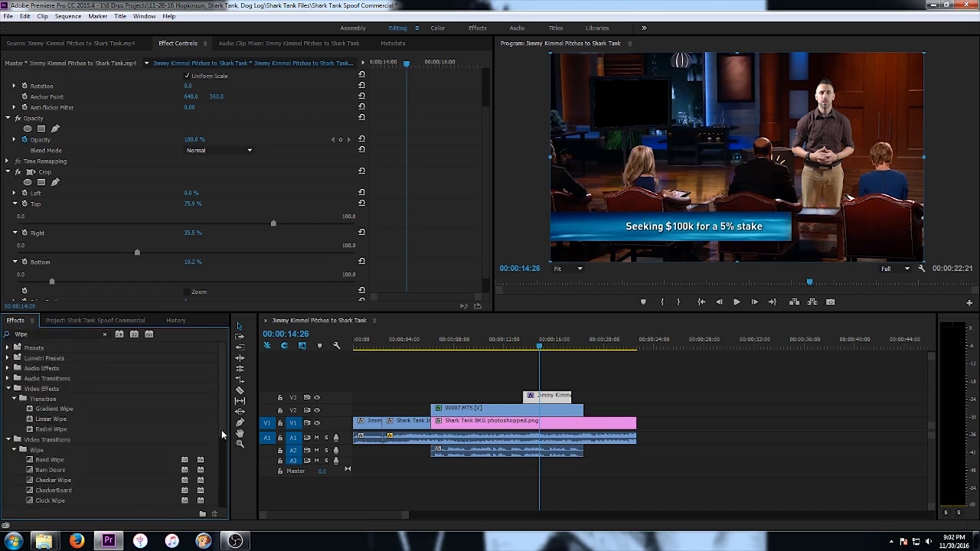
{"action": "scroll", "coordinate": [222, 430], "scroll_direction": "down", "scroll_amount": 5}
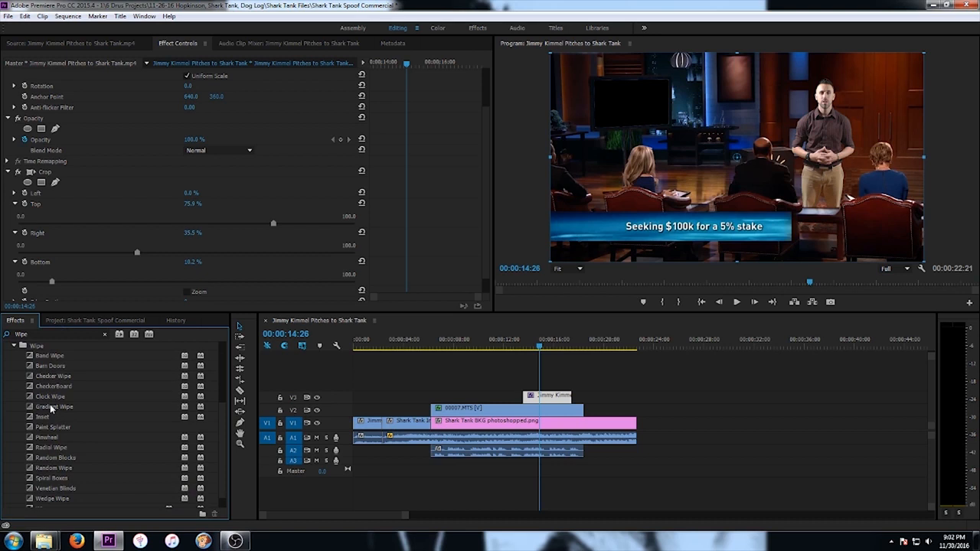
{"action": "left_click_drag", "start_coordinate": [50, 405], "coordinate": [535, 409]}
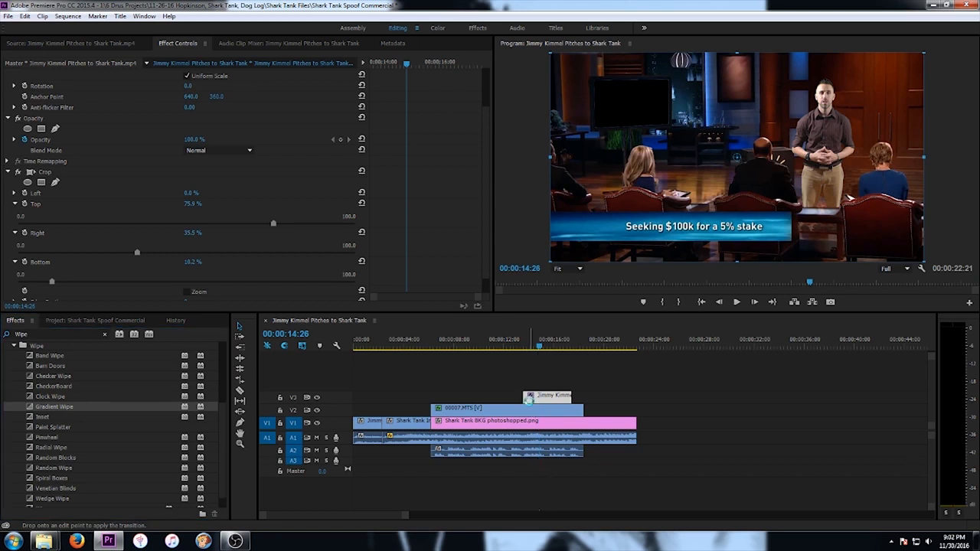
{"action": "left_click_drag", "start_coordinate": [534, 410], "coordinate": [533, 410]}
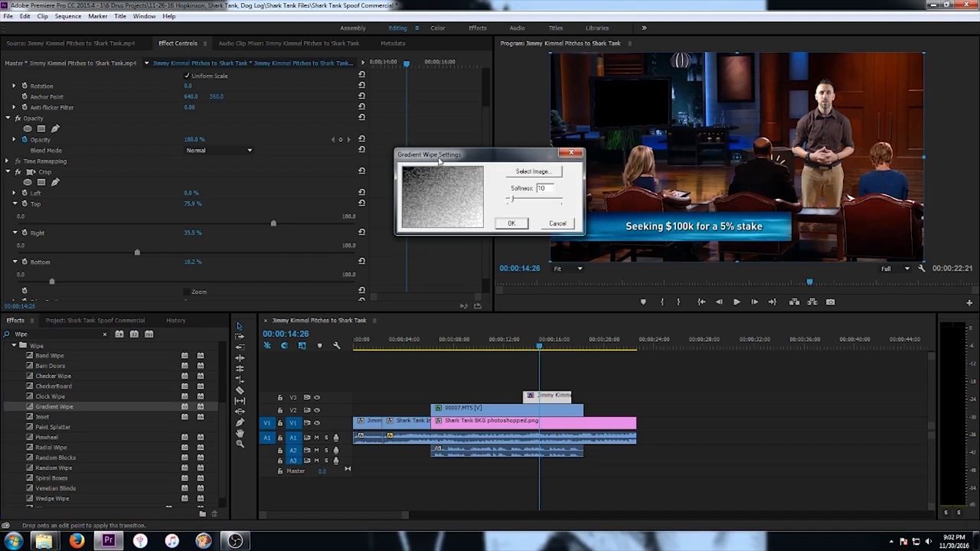
{"action": "left_click", "coordinate": [517, 224]}
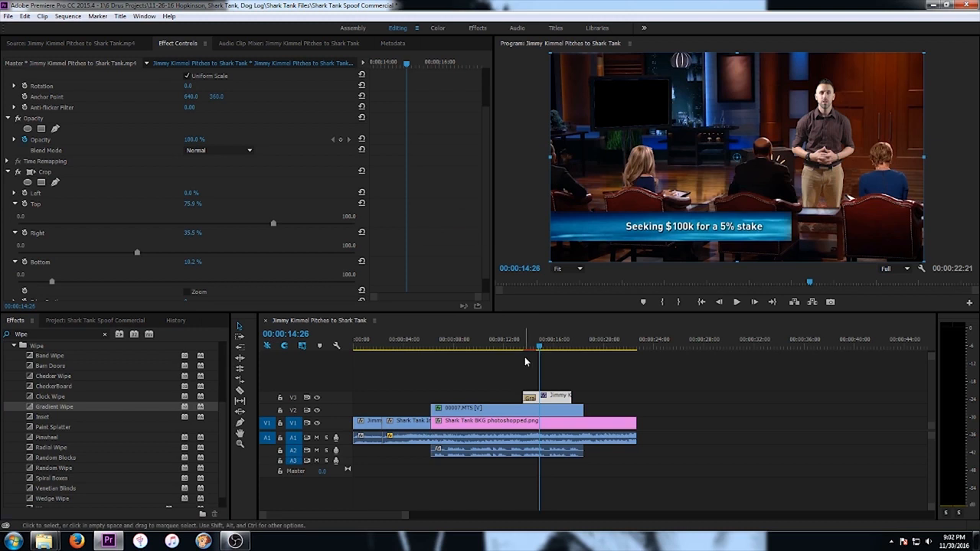
Preview the banner's wipe from 00:00:11:27 through the end of the V3 clip
{"action": "left_click", "coordinate": [504, 348]}
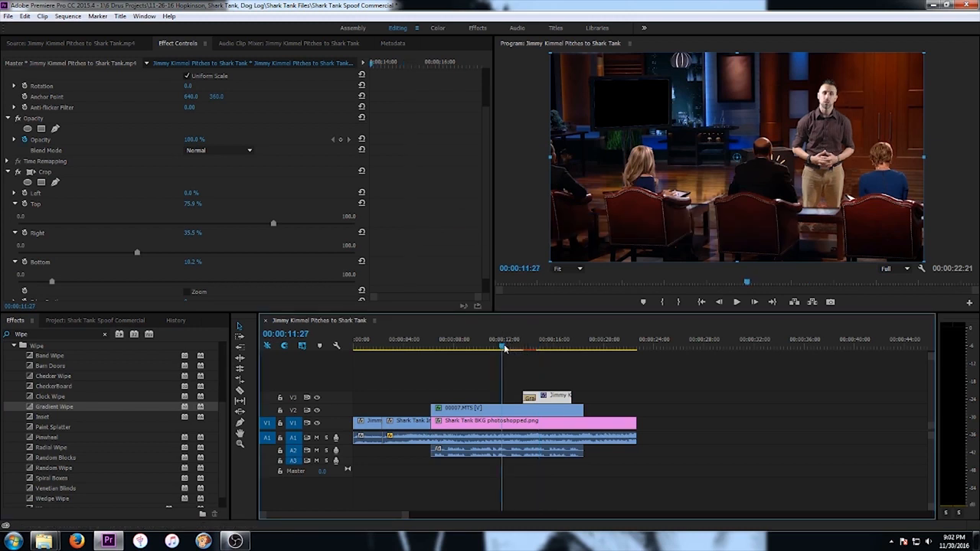
{"action": "key", "text": "space"}
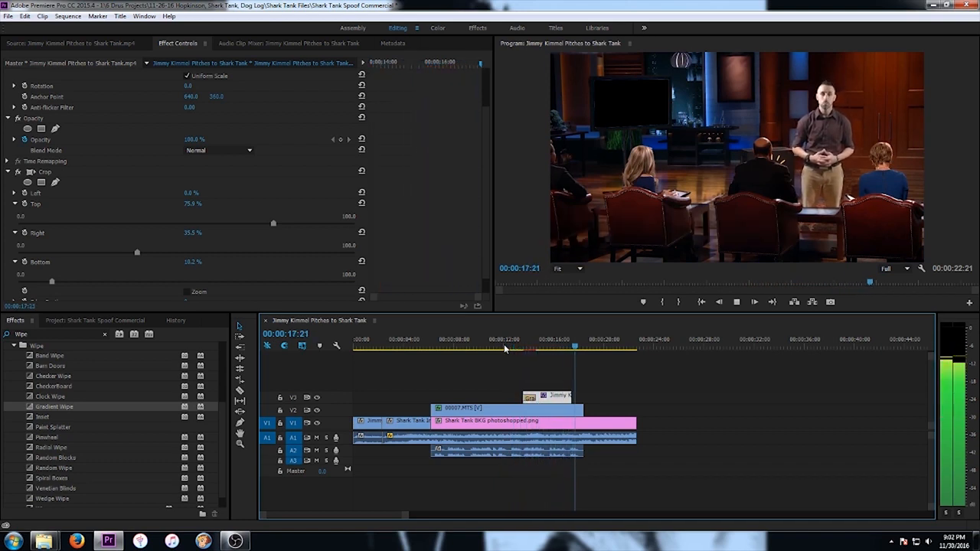
{"action": "key", "text": "space"}
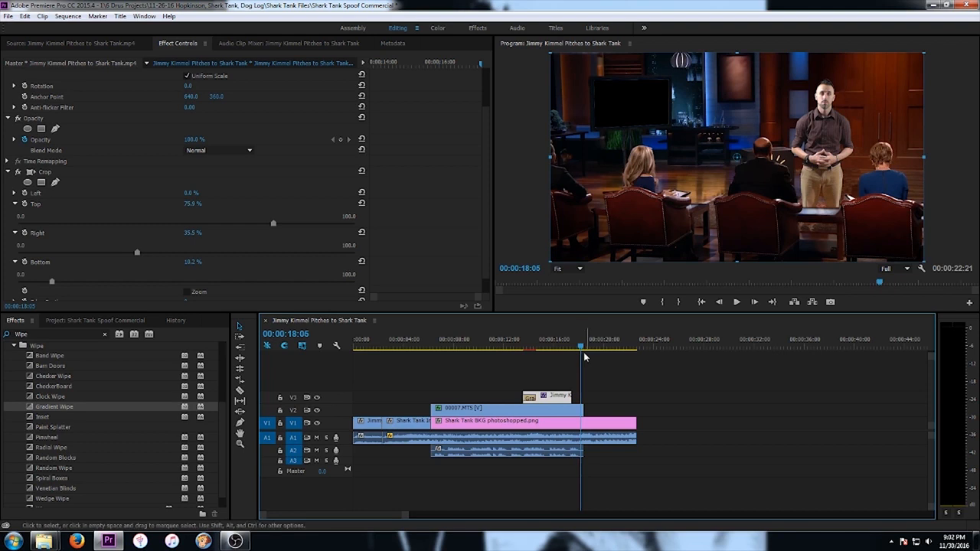
{"action": "left_click_drag", "start_coordinate": [582, 347], "coordinate": [578, 348]}
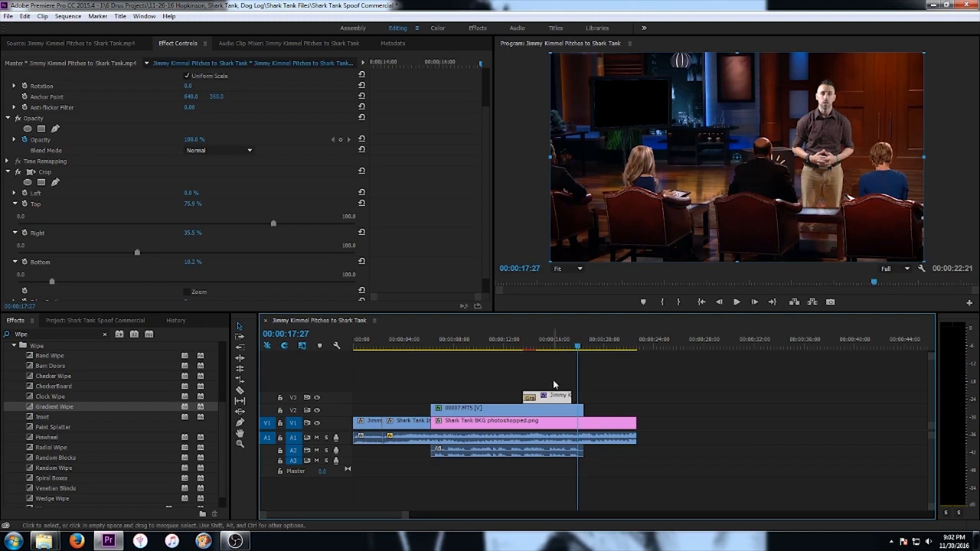
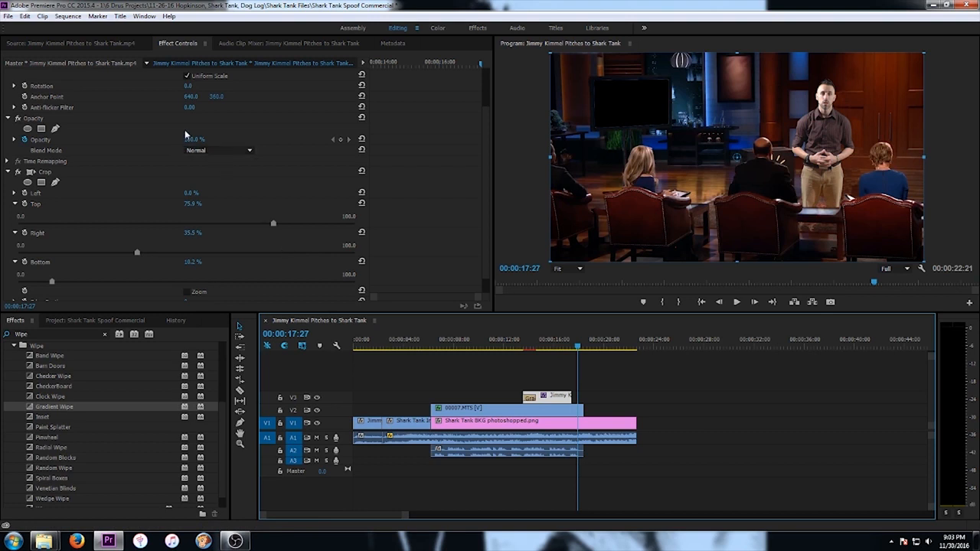
In the Jimmy Kimmel Pitches to Shark Tank source, mark the In point where the dark-haired shark's reaction shot begins, around 00:01:20
{"action": "left_click", "coordinate": [104, 42]}
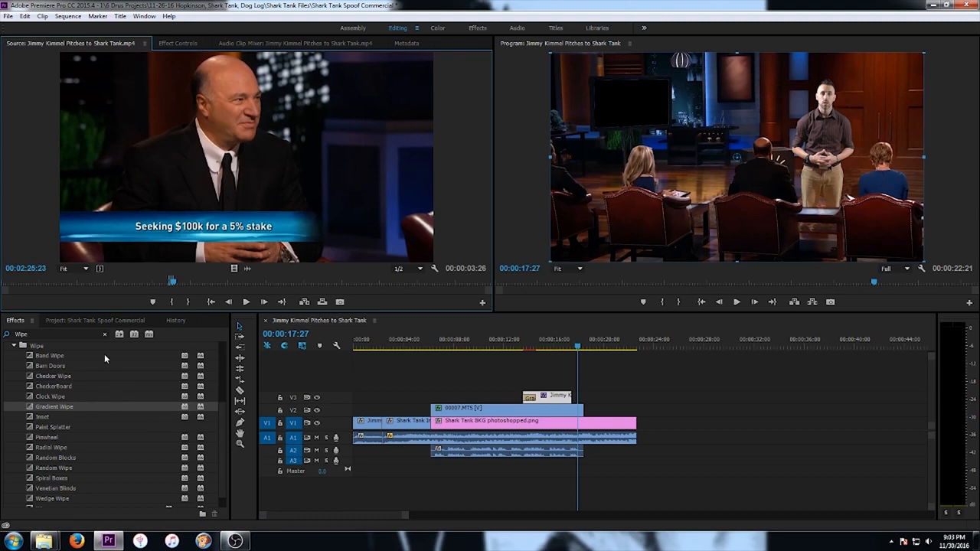
{"action": "left_click", "coordinate": [177, 283]}
{"action": "left_click_drag", "start_coordinate": [177, 283], "coordinate": [95, 284]}
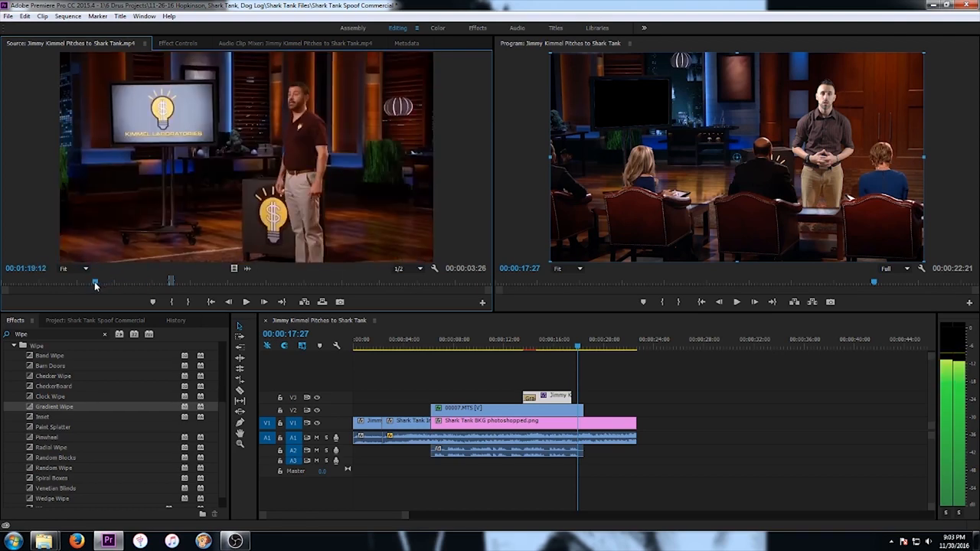
{"action": "key", "text": "space"}
{"action": "key", "text": "space"}
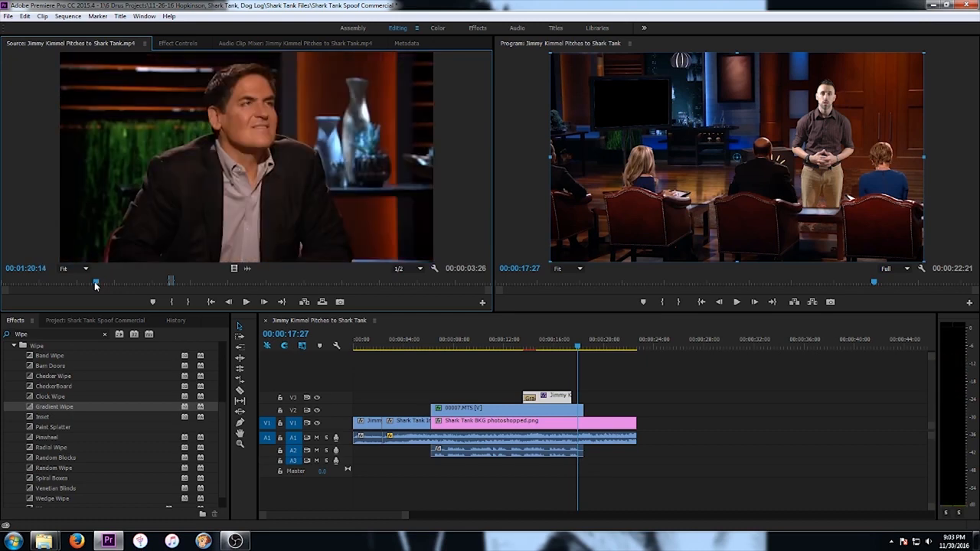
{"action": "key", "text": "Left"}
{"action": "key", "text": "Left"}
{"action": "key", "text": "Right"}
{"action": "key", "text": "space"}
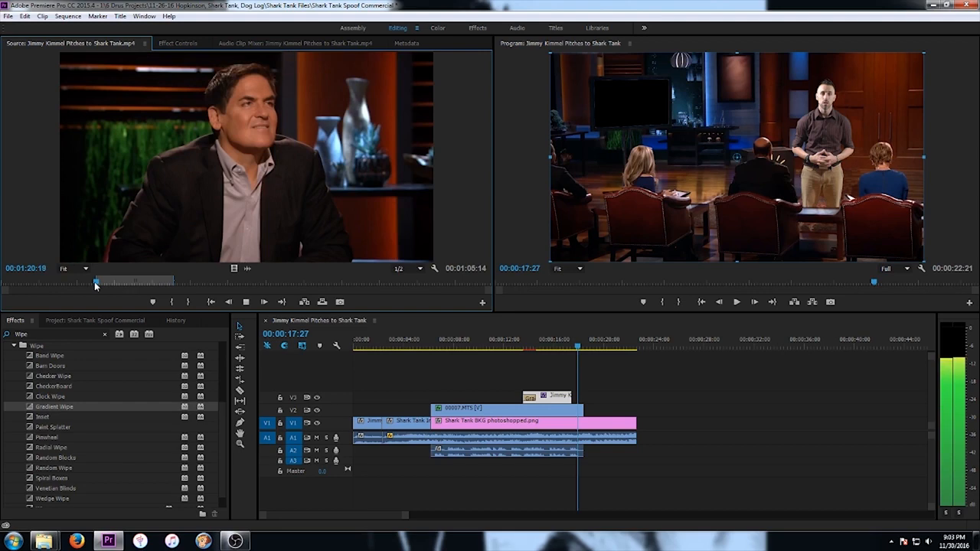
Mark the Out point at 00:01:22:02 and place only the video of this reaction shot on V3 at about 7 seconds
{"action": "key", "text": "space"}
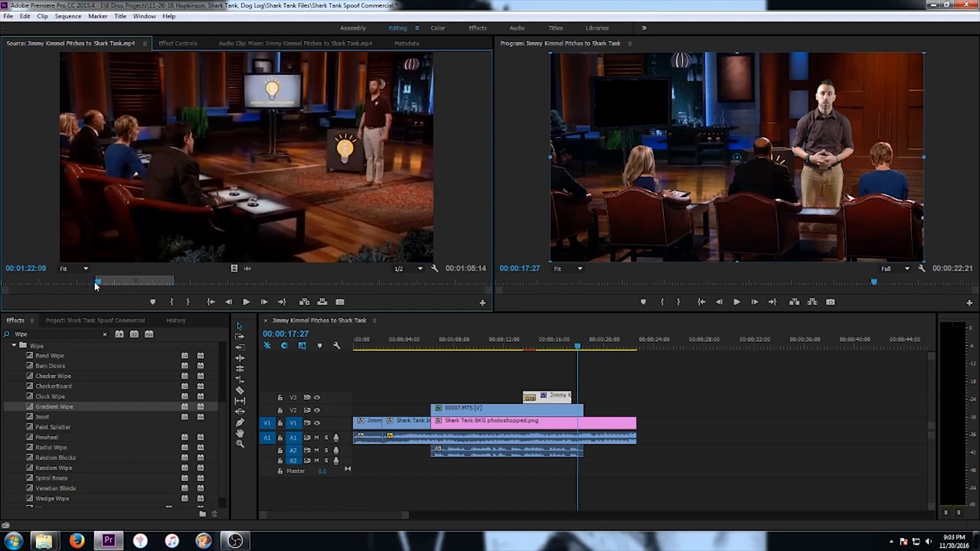
{"action": "key", "text": "Left"}
{"action": "key", "text": "Left"}
{"action": "key", "text": "Right"}
{"action": "key", "text": "Left"}
{"action": "key", "text": "o"}
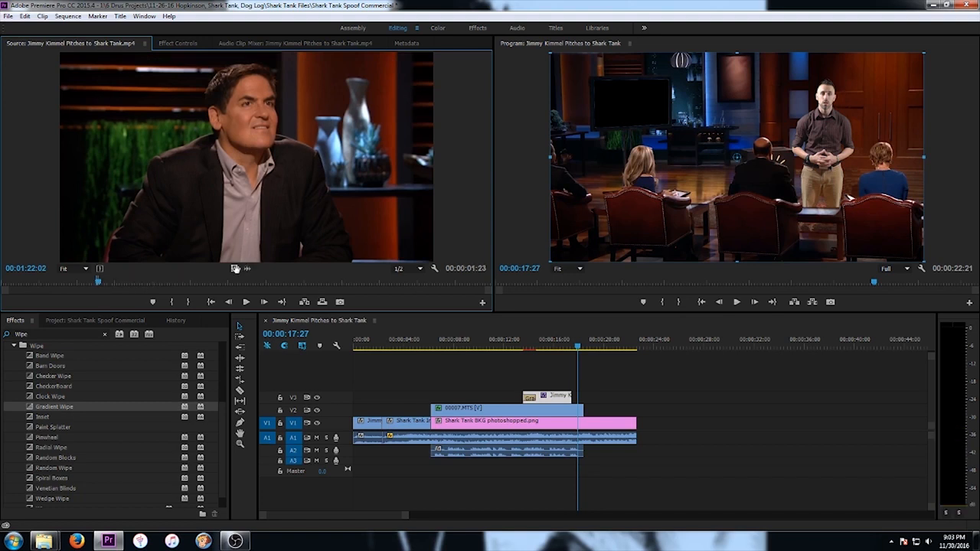
{"action": "left_click_drag", "start_coordinate": [235, 269], "coordinate": [447, 403]}
Find the blonde shark's reaction shot in the source clip and mark its In point at the cut around 00:01:48
{"action": "left_click_drag", "start_coordinate": [99, 283], "coordinate": [129, 297]}
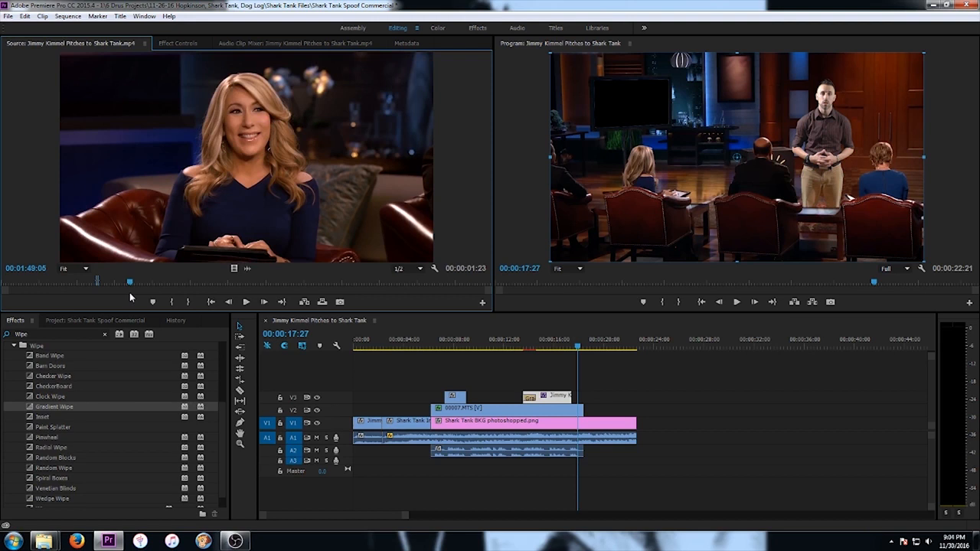
{"action": "left_click_drag", "start_coordinate": [130, 297], "coordinate": [130, 287]}
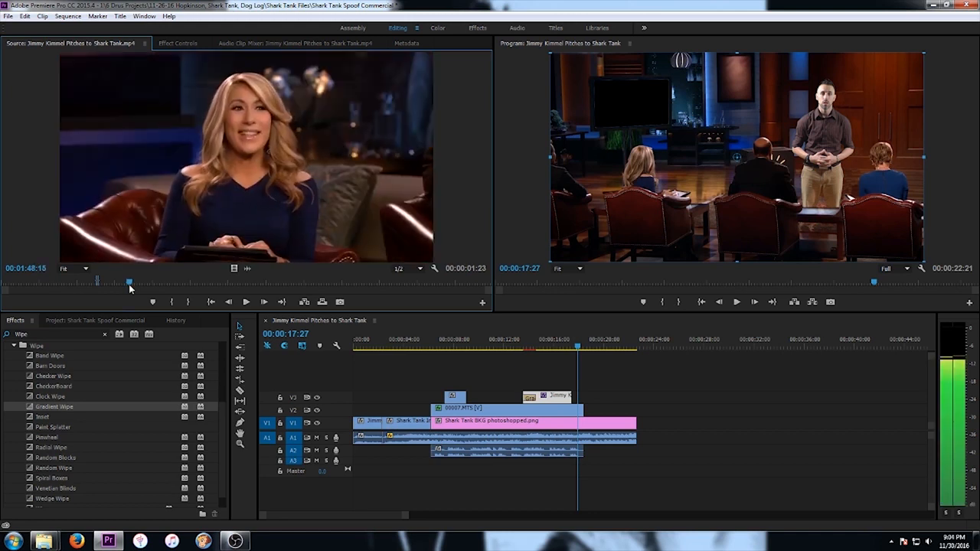
{"action": "key", "text": "Left"}
{"action": "key", "text": "Left"}
{"action": "key", "text": "Left"}
{"action": "key", "text": "Left"}
{"action": "key", "text": "Left"}
{"action": "key", "text": "Left"}
{"action": "key", "text": "Left"}
{"action": "key", "text": "Left"}
{"action": "key", "text": "Left"}
{"action": "key", "text": "Left"}
{"action": "key", "text": "Left"}
{"action": "key", "text": "Left"}
{"action": "key", "text": "Left"}
{"action": "key", "text": "Left"}
{"action": "key", "text": "Left"}
{"action": "key", "text": "Left"}
{"action": "key", "text": "Left"}
{"action": "key", "text": "Left"}
{"action": "key", "text": "Left"}
{"action": "key", "text": "Left"}
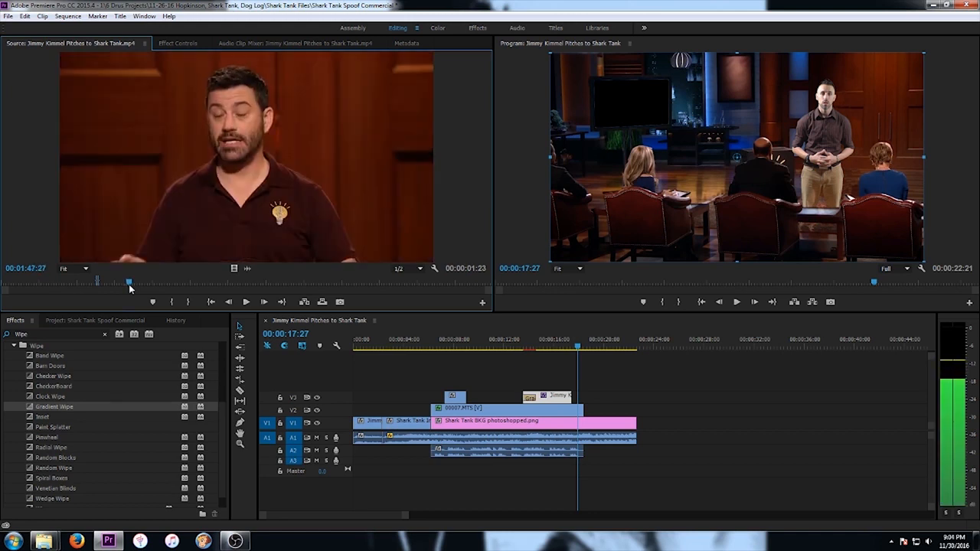
{"action": "key", "text": "Right"}
{"action": "key", "text": "Right"}
{"action": "key", "text": "Right"}
{"action": "key", "text": "Right"}
{"action": "key", "text": "Right"}
{"action": "key", "text": "Right"}
{"action": "key", "text": "Left"}
{"action": "key", "text": "Left"}
{"action": "key", "text": "Left"}
{"action": "key", "text": "Right"}
{"action": "key", "text": "Right"}
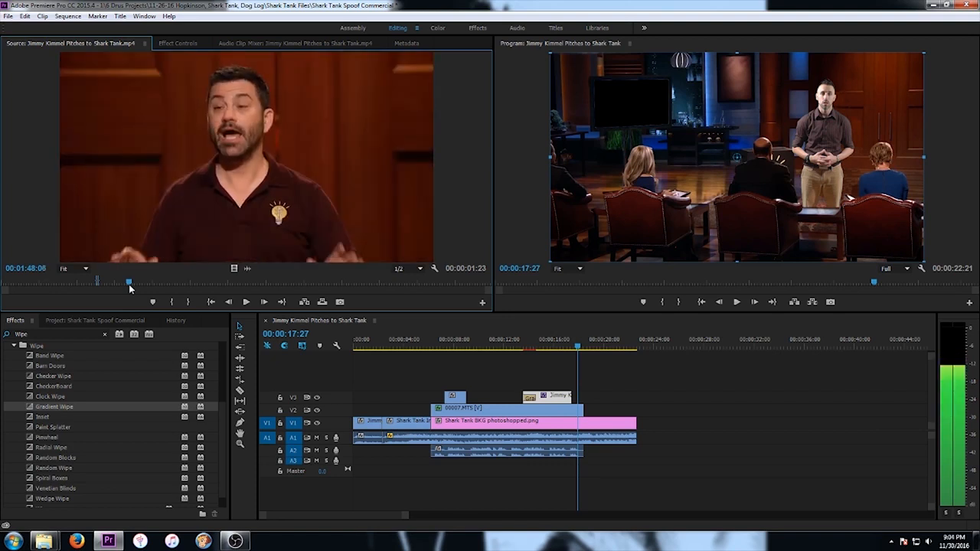
{"action": "key", "text": "i"}
Mark the Out point at 00:01:49:06 and place only the video of the blonde shark's reaction on V3 at about 11 seconds
{"action": "key", "text": "space"}
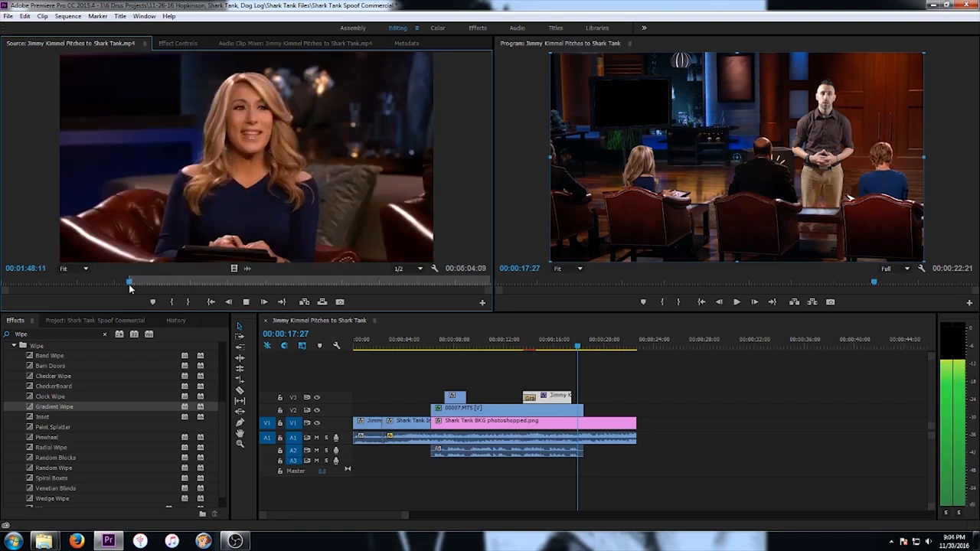
{"action": "key", "text": "space"}
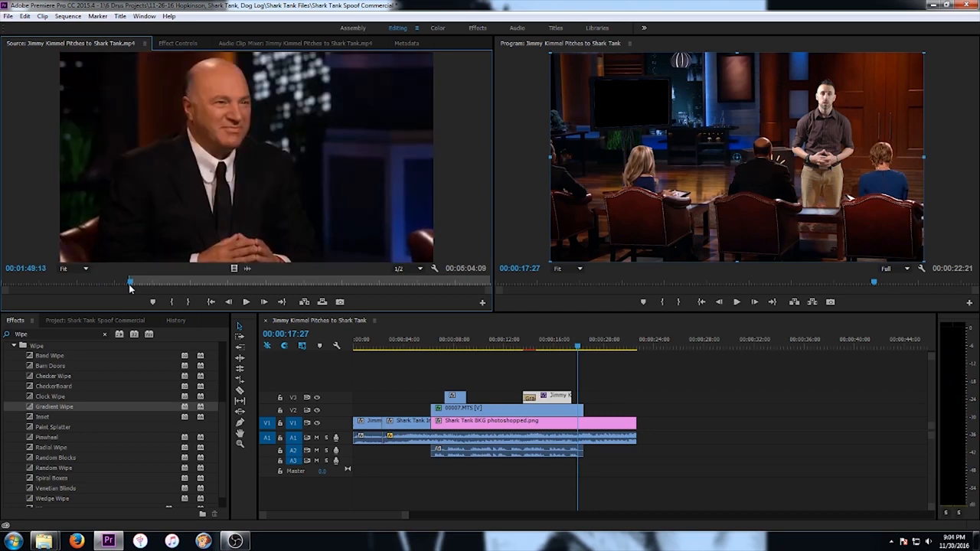
{"action": "key", "text": "Left"}
{"action": "key", "text": "Left"}
{"action": "key", "text": "Left"}
{"action": "key", "text": "Left"}
{"action": "key", "text": "Left"}
{"action": "key", "text": "Left"}
{"action": "key", "text": "Left"}
{"action": "key", "text": "Left"}
{"action": "key", "text": "Right"}
{"action": "key", "text": "Left"}
{"action": "key", "text": "o"}
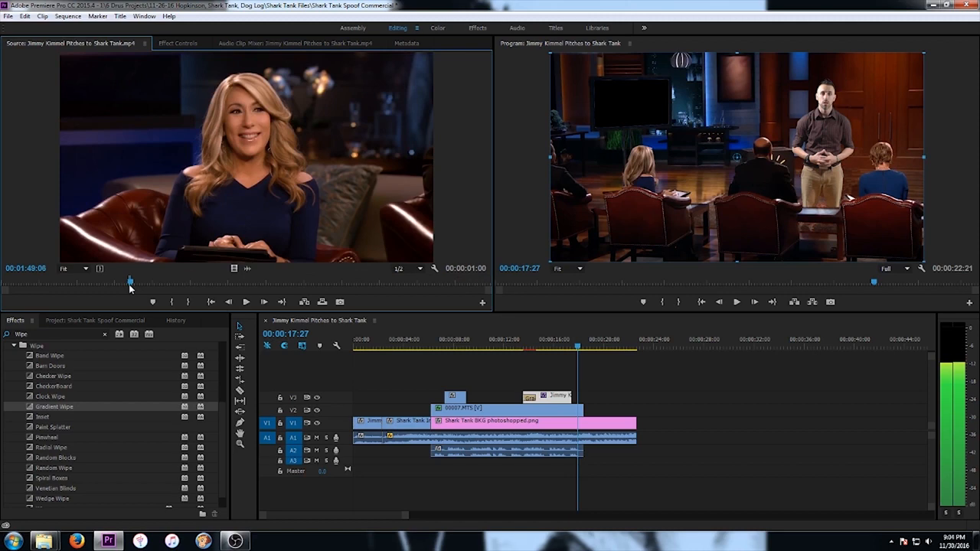
{"action": "left_click_drag", "start_coordinate": [234, 268], "coordinate": [492, 396]}
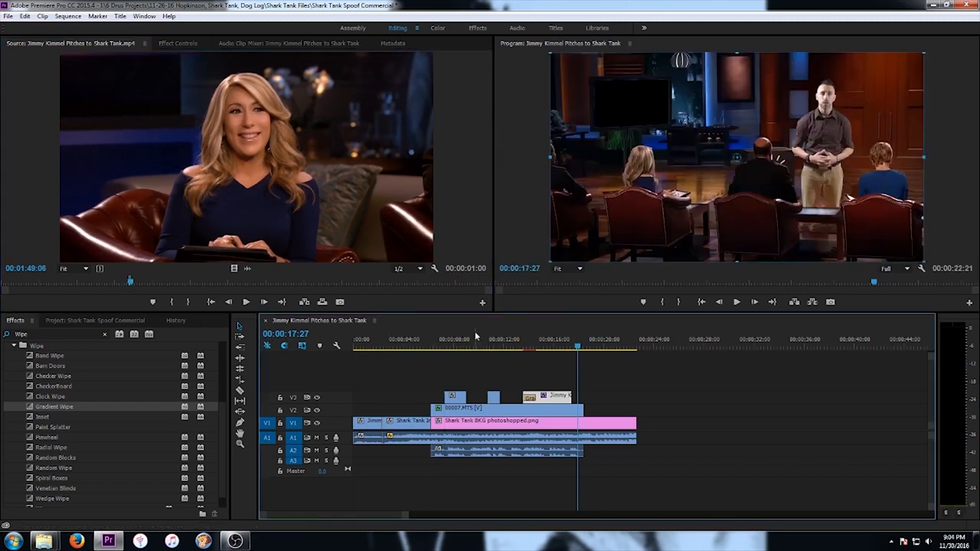
Play the sequence from just before the keyed presenter clip to review the reaction shots and banner
{"action": "left_click", "coordinate": [434, 341]}
{"action": "left_click_drag", "start_coordinate": [433, 346], "coordinate": [429, 346]}
{"action": "key", "text": "space"}
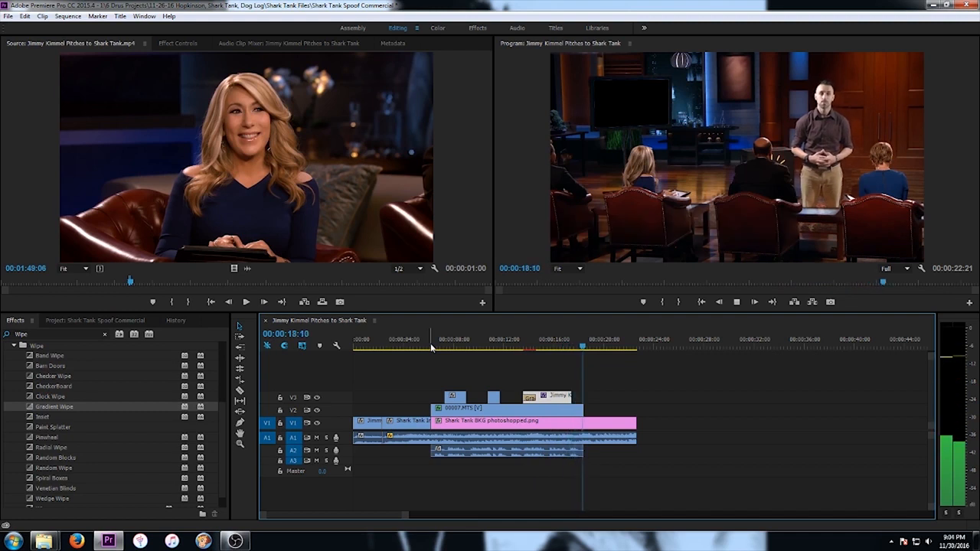
{"action": "key", "text": "space"}
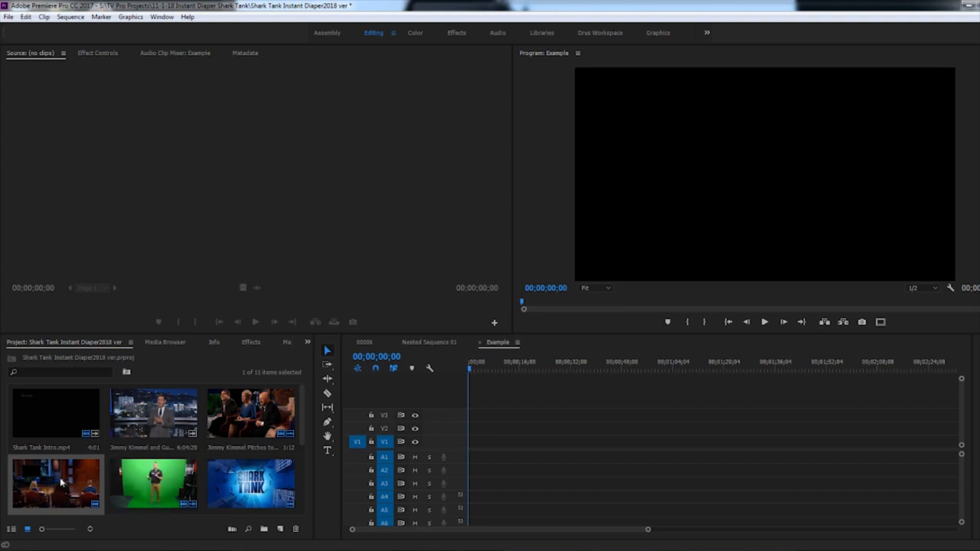
In the Example sequence, place the Shark Tank background image at the start of V1 and scale it to the frame size
{"action": "left_click_drag", "start_coordinate": [48, 499], "coordinate": [470, 442]}
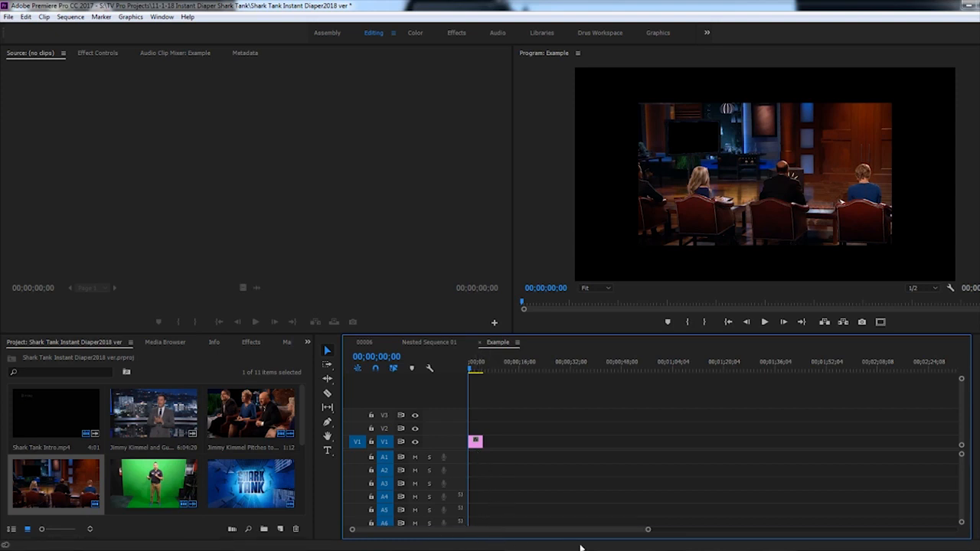
{"action": "left_click_drag", "start_coordinate": [648, 531], "coordinate": [507, 529]}
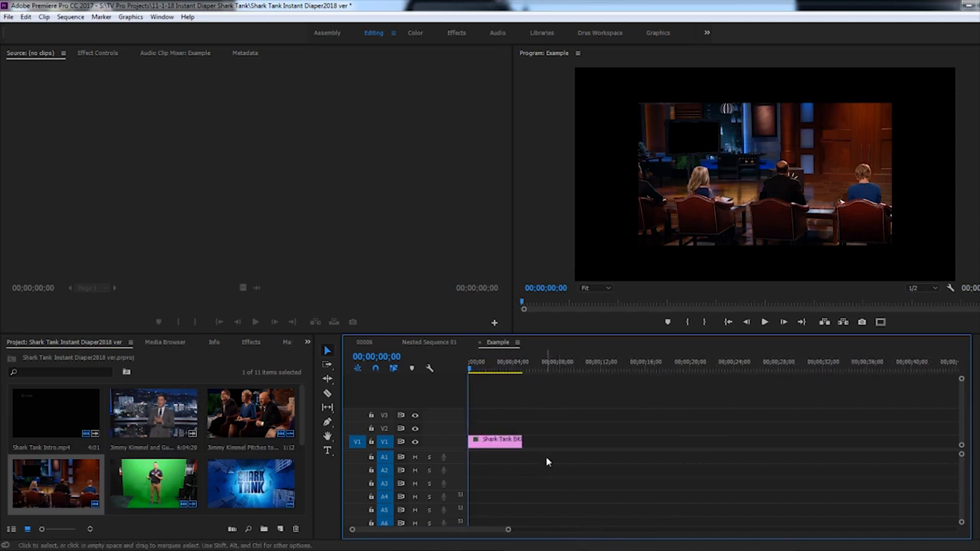
{"action": "right_click", "coordinate": [501, 443]}
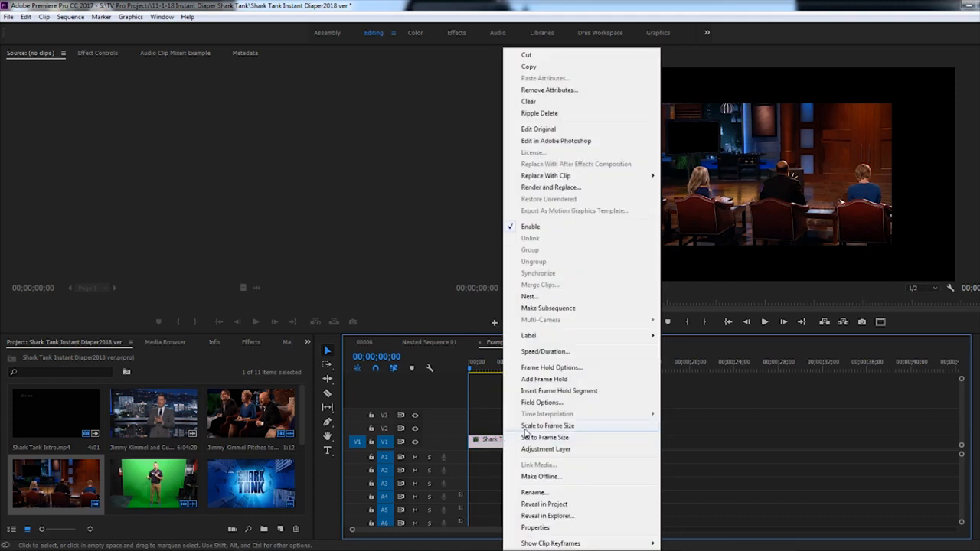
{"action": "left_click", "coordinate": [531, 429]}
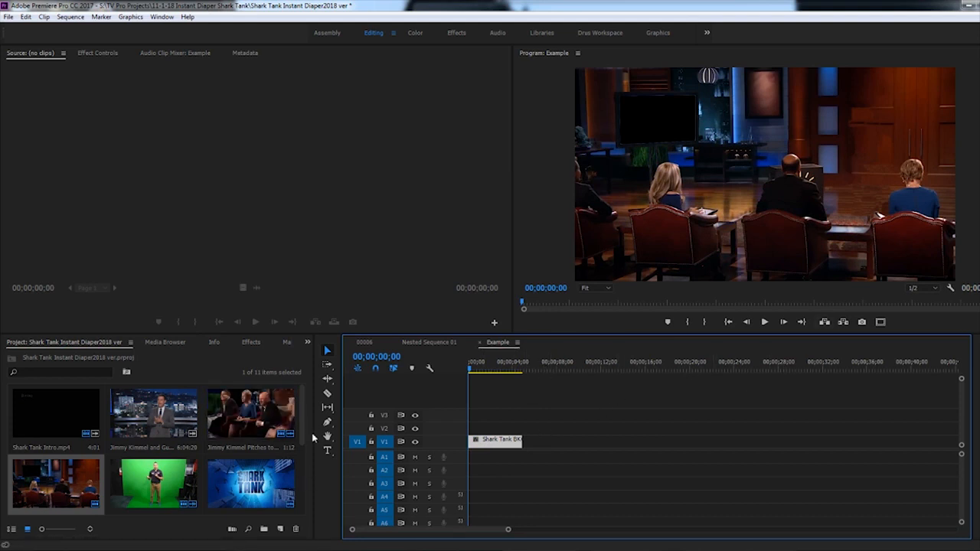
Place Instant Diaper.png on V2 directly above the background image and select it in the program preview
{"action": "left_click_drag", "start_coordinate": [302, 436], "coordinate": [297, 498]}
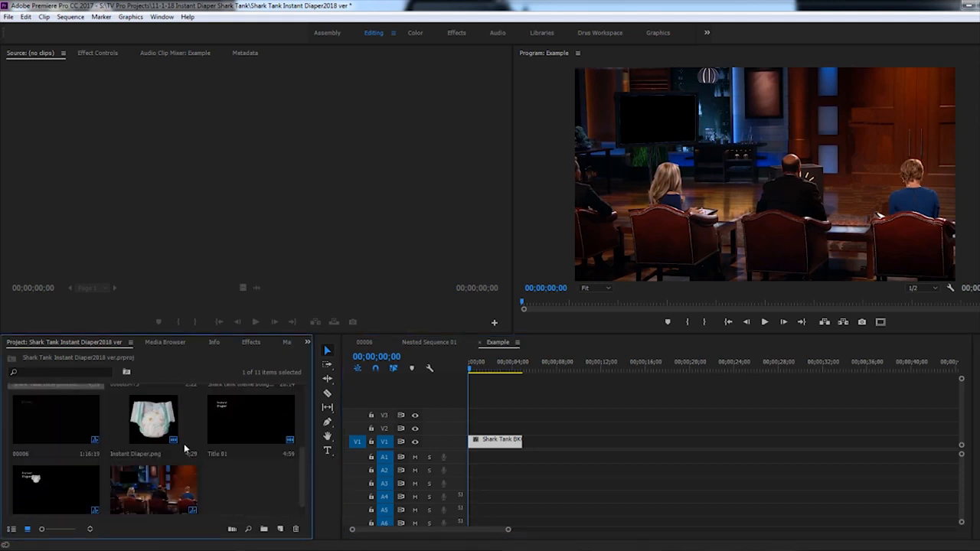
{"action": "left_click_drag", "start_coordinate": [158, 429], "coordinate": [469, 433]}
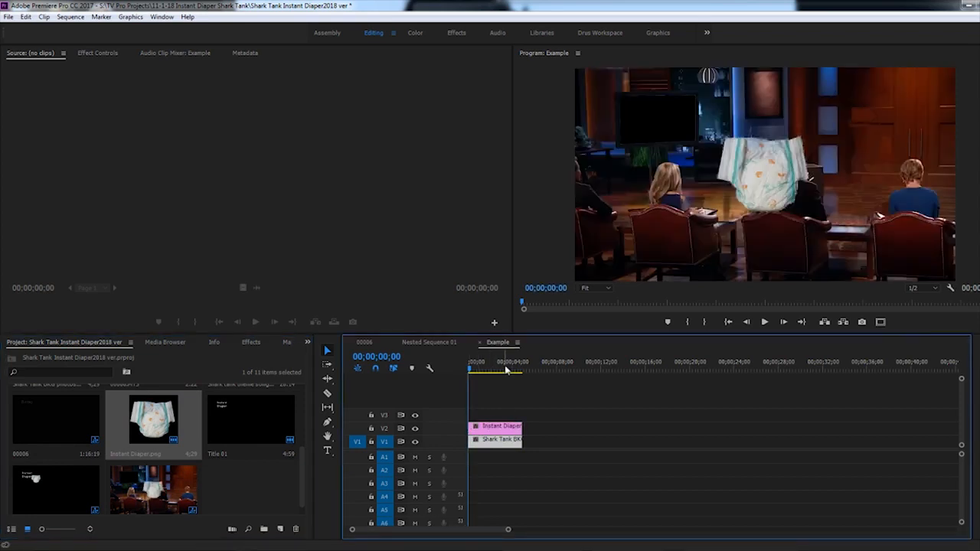
{"action": "left_click", "coordinate": [763, 174]}
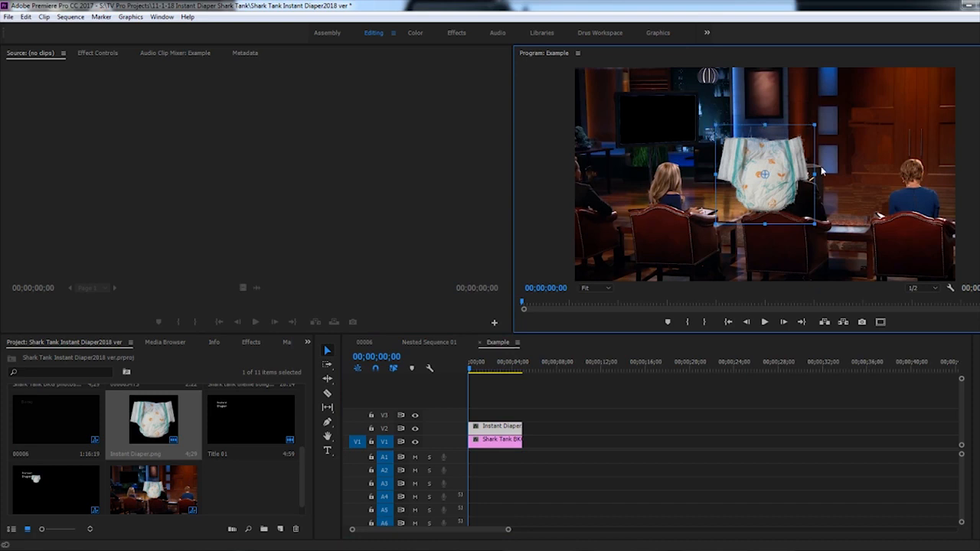
Shrink the diaper image and move it onto the right half of the TV screen in the background
{"action": "left_click_drag", "start_coordinate": [813, 124], "coordinate": [690, 120]}
{"action": "left_click", "coordinate": [712, 226]}
{"action": "left_click", "coordinate": [683, 428]}
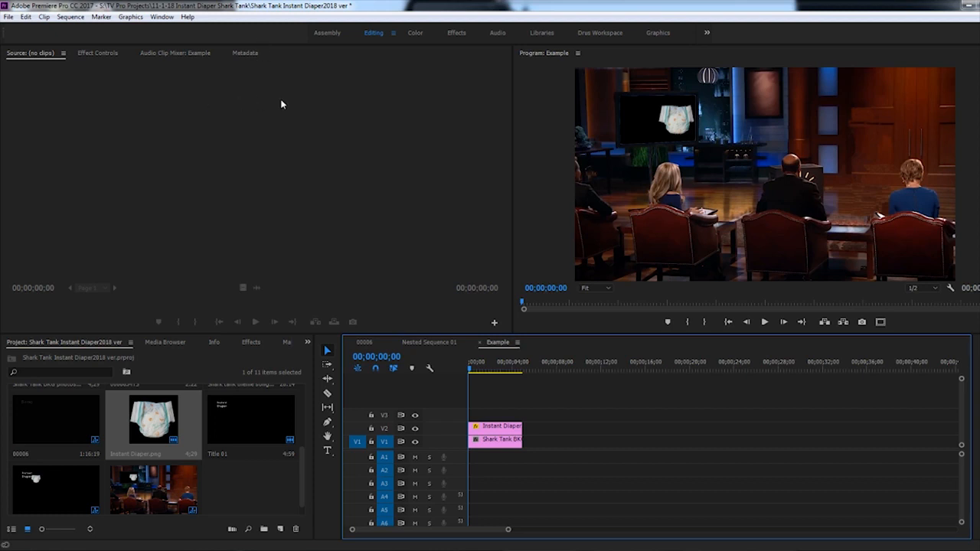
Create a new 1920 × 1080 legacy title at 59.94 fps, keeping the name Title 02
{"action": "left_click", "coordinate": [9, 17]}
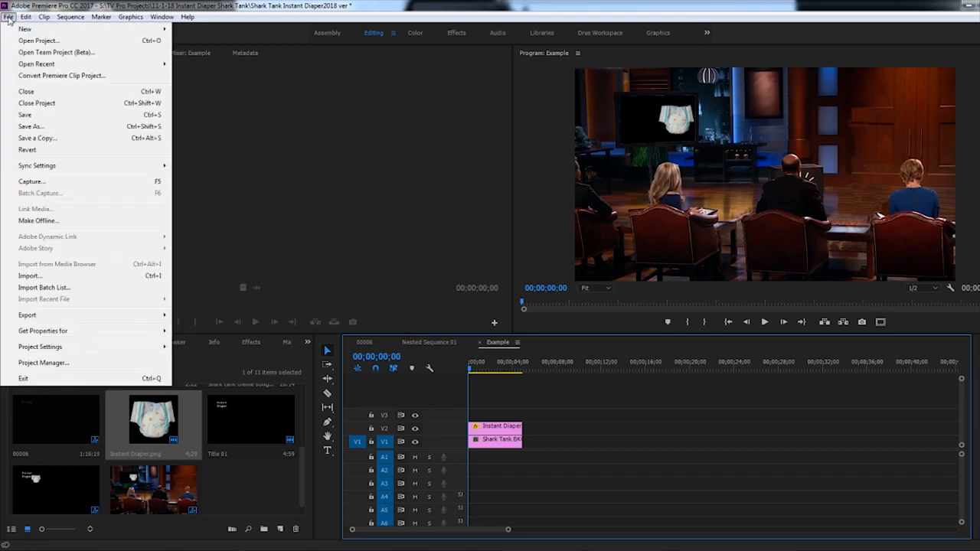
{"action": "mouse_move", "coordinate": [16, 30]}
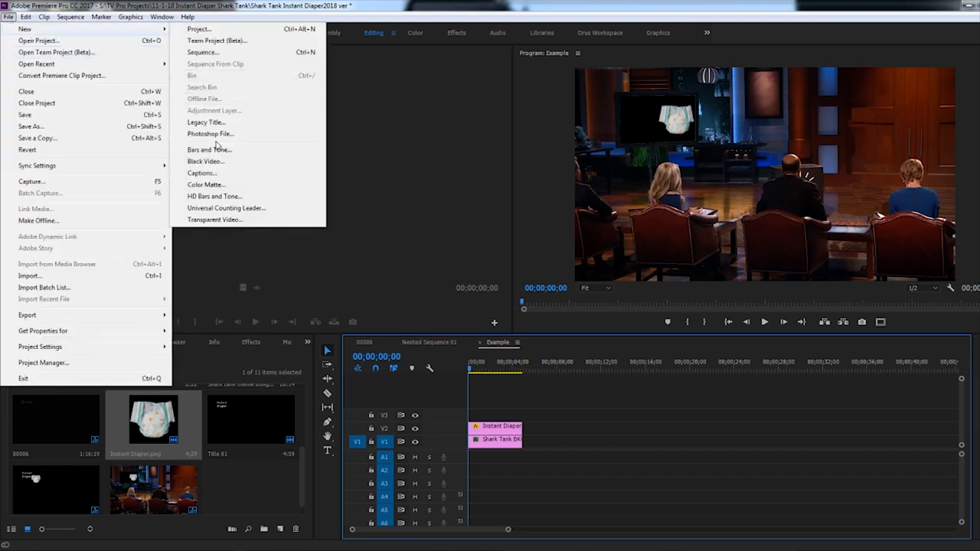
{"action": "left_click", "coordinate": [215, 123]}
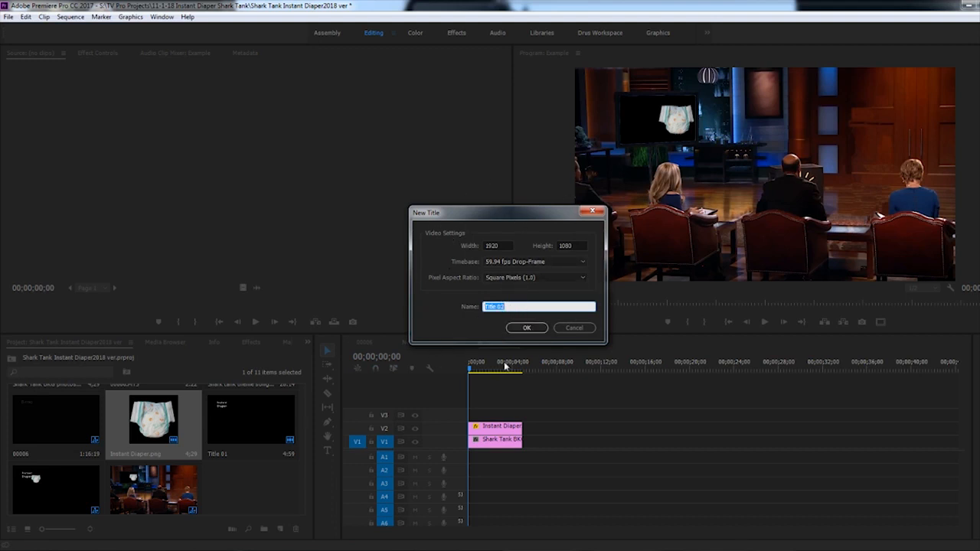
{"action": "left_click", "coordinate": [528, 328]}
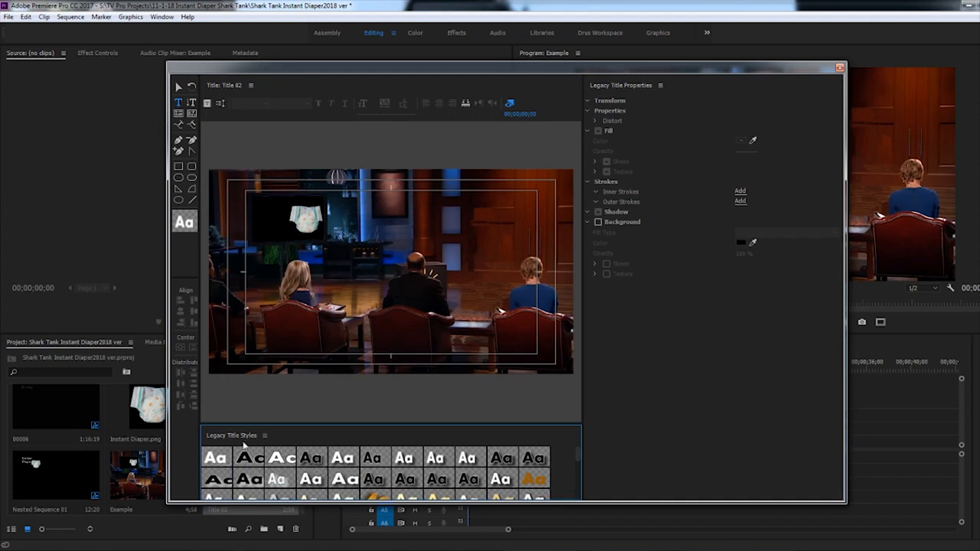
Add the text "Instant Diaper" on two lines over the TV screen in the title
{"action": "left_click", "coordinate": [266, 205]}
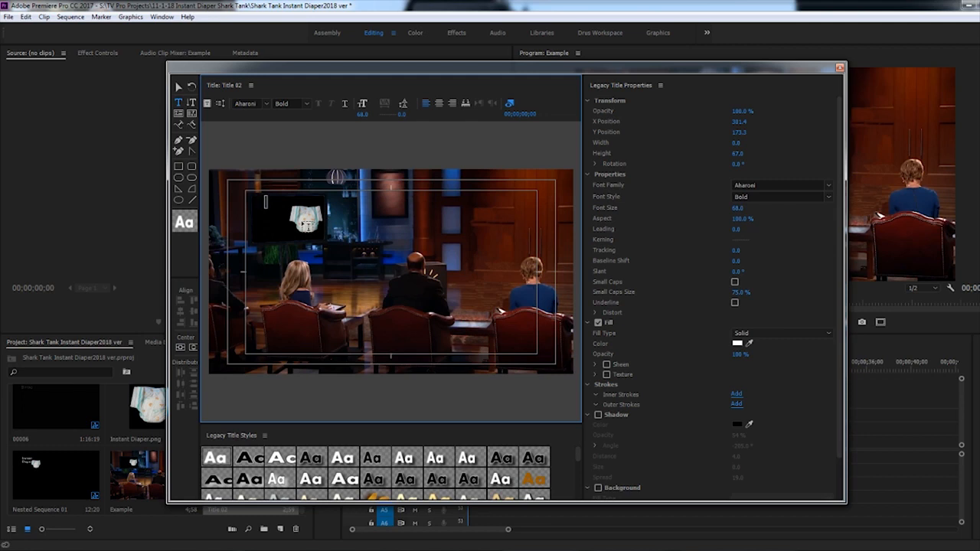
{"action": "type", "text": "I"}
{"action": "type", "text": "ndy"}
{"action": "key", "text": "BackSpace"}
{"action": "key", "text": "BackSpace"}
{"action": "type", "text": "stant\\"}
{"action": "key", "text": "BackSpace"}
{"action": "key", "text": "BackSpace"}
{"action": "key", "text": "BackSpace"}
{"action": "key", "text": "BackSpace"}
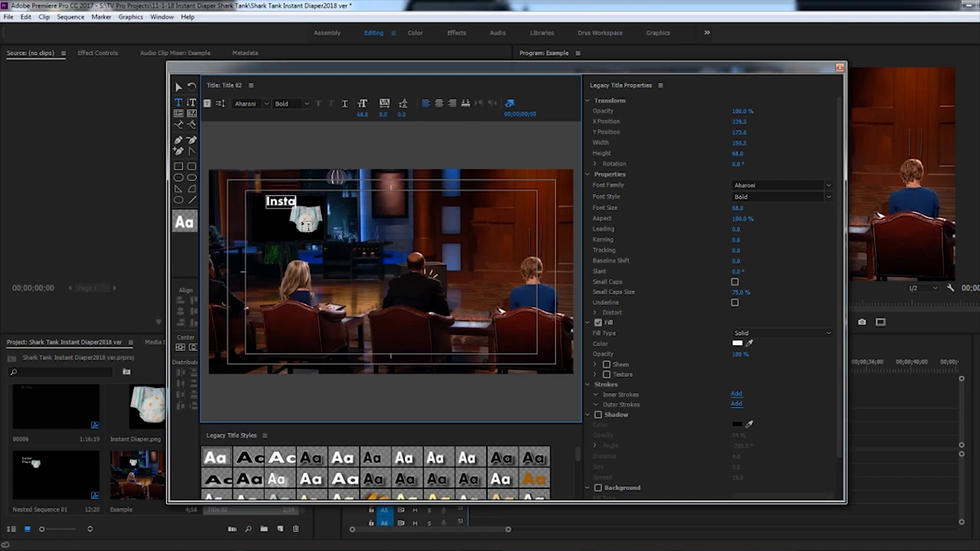
{"action": "type", "text": "nt"}
{"action": "key", "text": "Return"}
{"action": "type", "text": "Diap"}
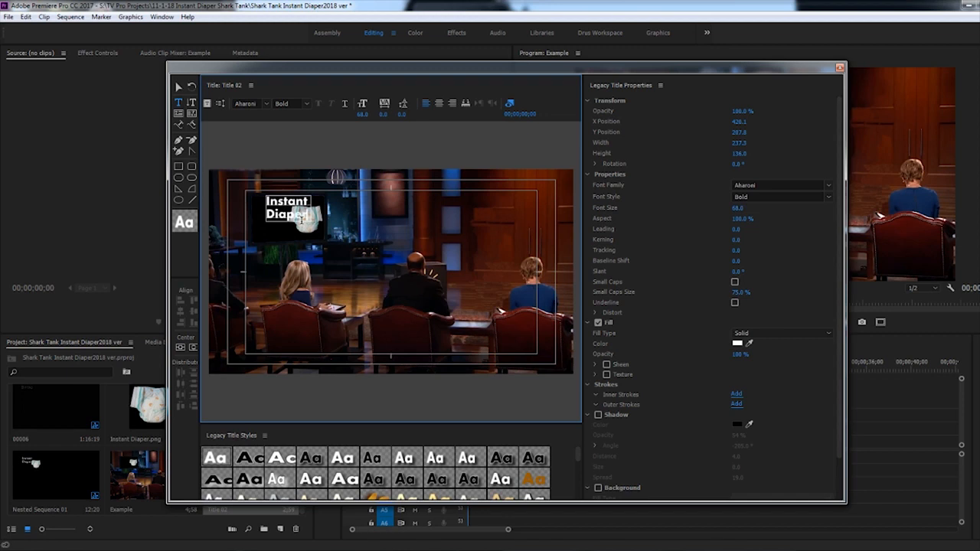
{"action": "type", "text": "er"}
Reposition the title text beside the diaper on the TV screen, scale it to a font size of about 60, and close the title
{"action": "left_click", "coordinate": [178, 86]}
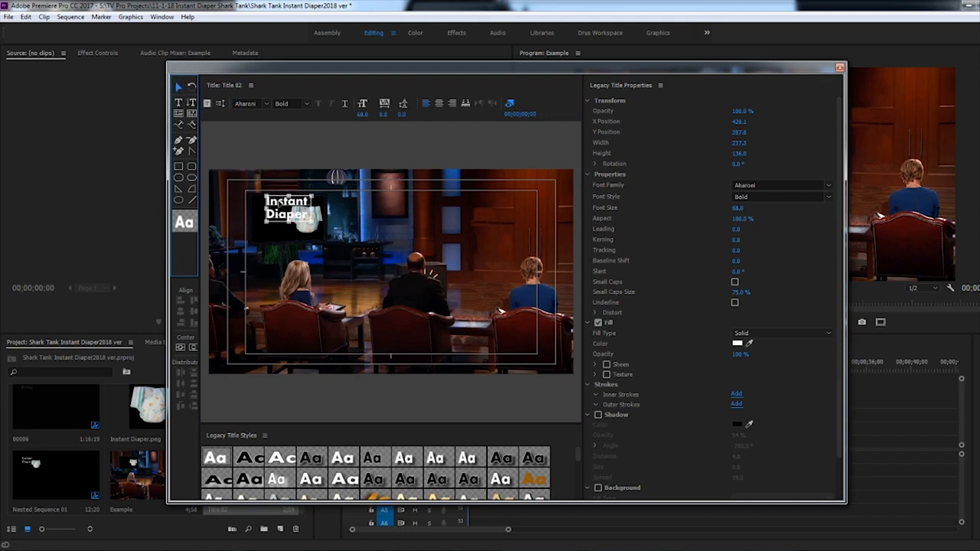
{"action": "mouse_move", "coordinate": [279, 202]}
{"action": "left_mouse_down"}
{"action": "mouse_move", "coordinate": [270, 197]}
{"action": "mouse_move", "coordinate": [264, 208]}
{"action": "left_mouse_up"}
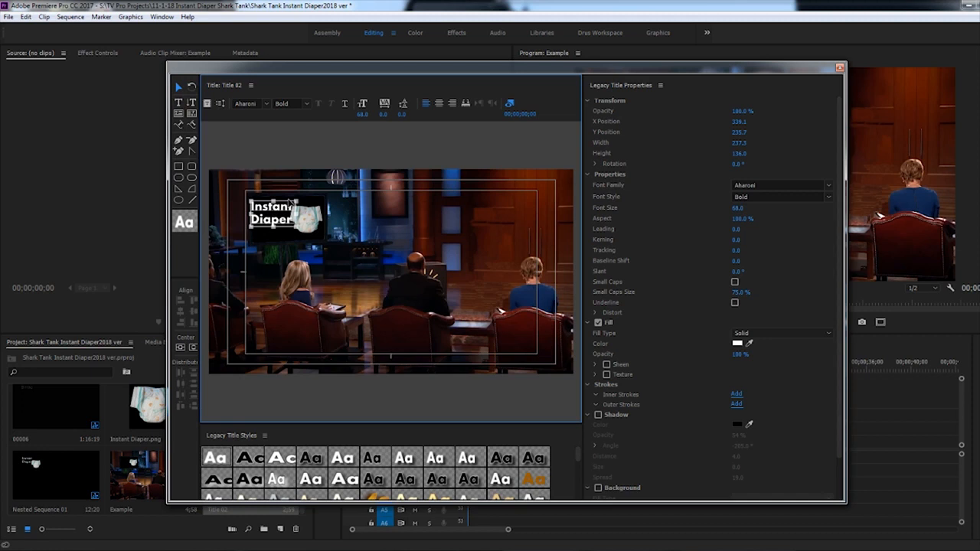
{"action": "left_click_drag", "start_coordinate": [294, 200], "coordinate": [288, 207]}
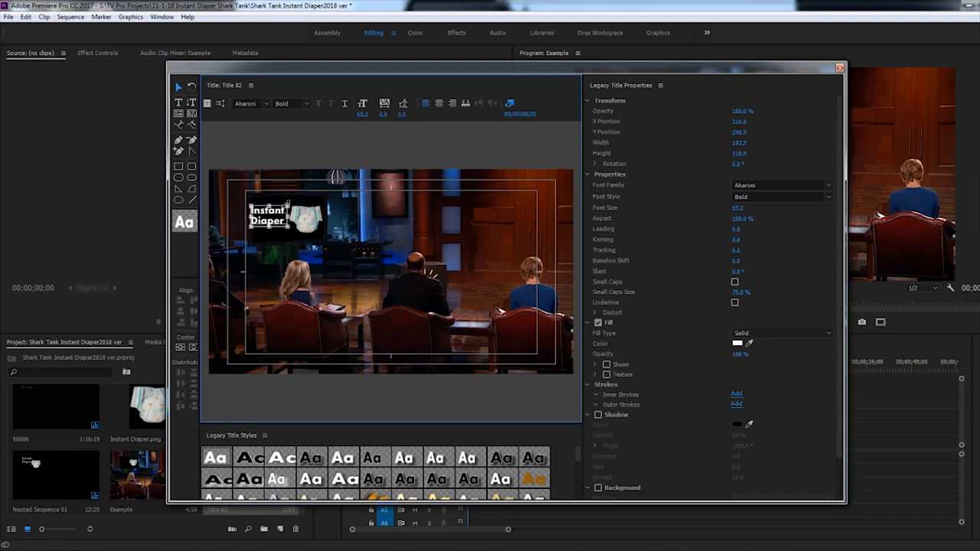
{"action": "left_click_drag", "start_coordinate": [291, 200], "coordinate": [292, 198]}
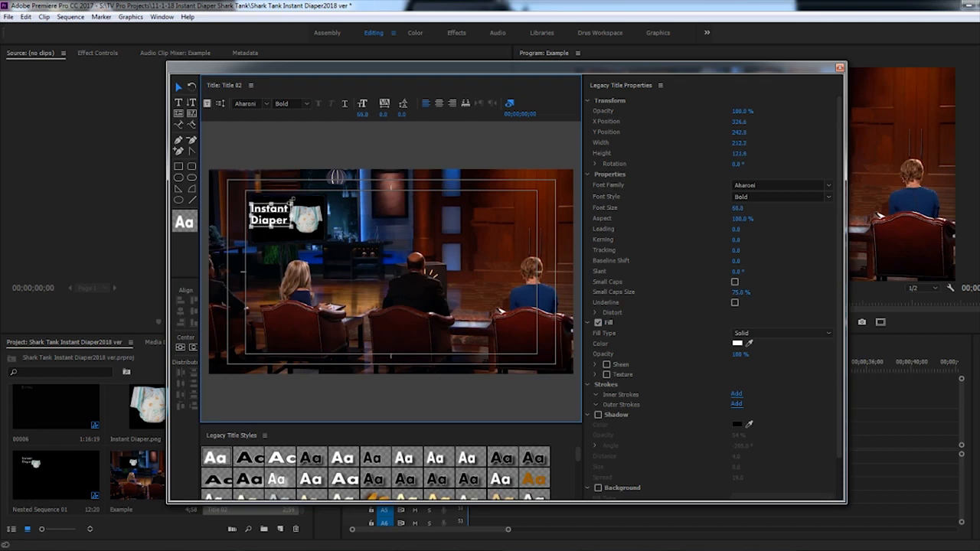
{"action": "left_click", "coordinate": [368, 264]}
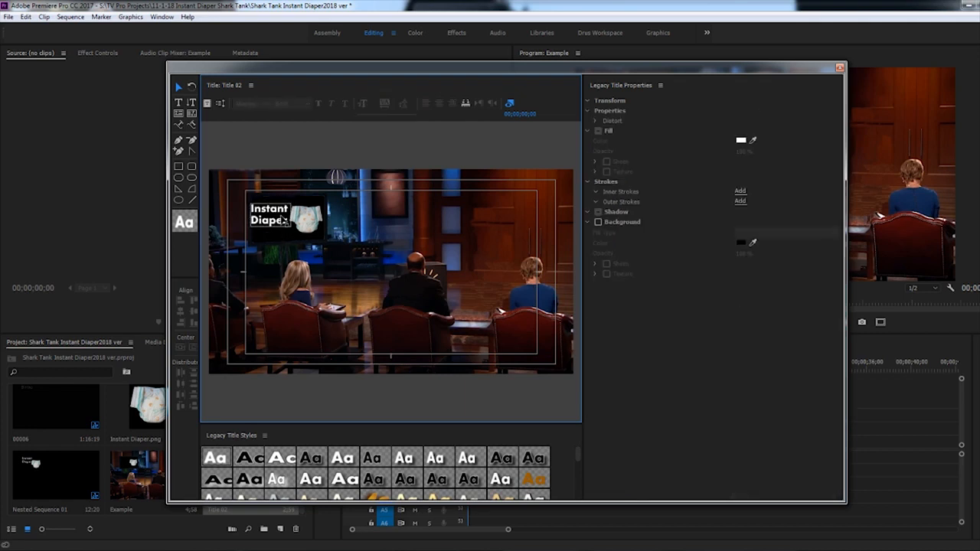
{"action": "left_click", "coordinate": [840, 70]}
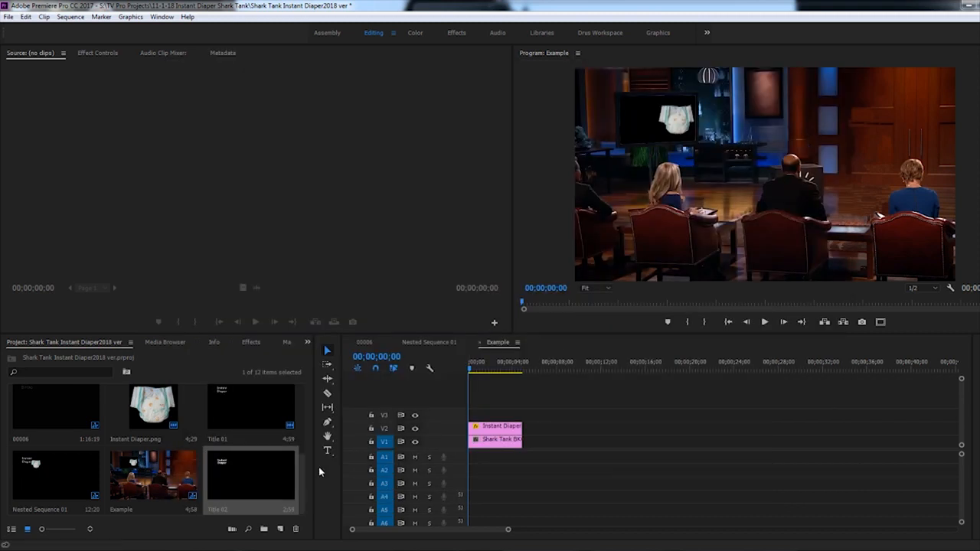
Place Title 02 on V3 at the sequence start and extend it to the end of the clips below
{"action": "left_click", "coordinate": [289, 473]}
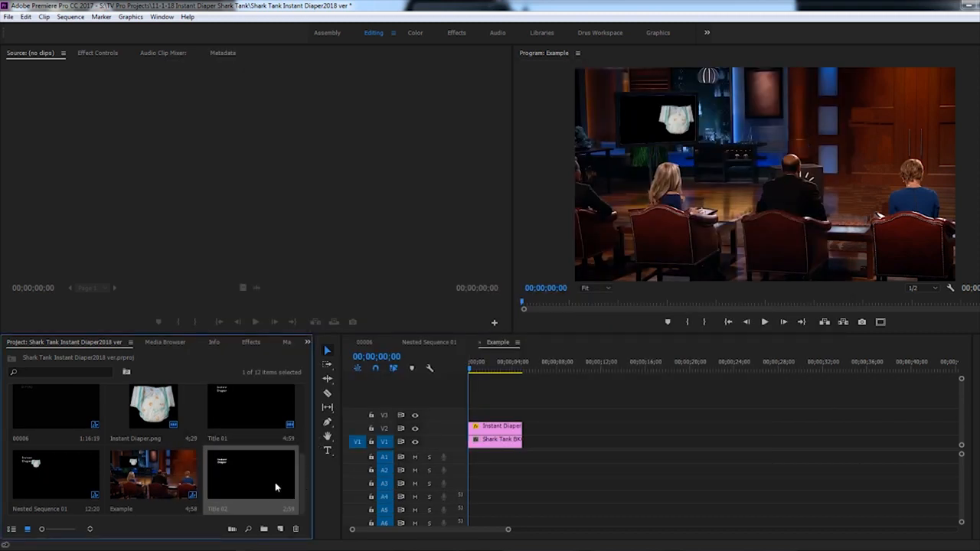
{"action": "left_click_drag", "start_coordinate": [260, 481], "coordinate": [473, 414]}
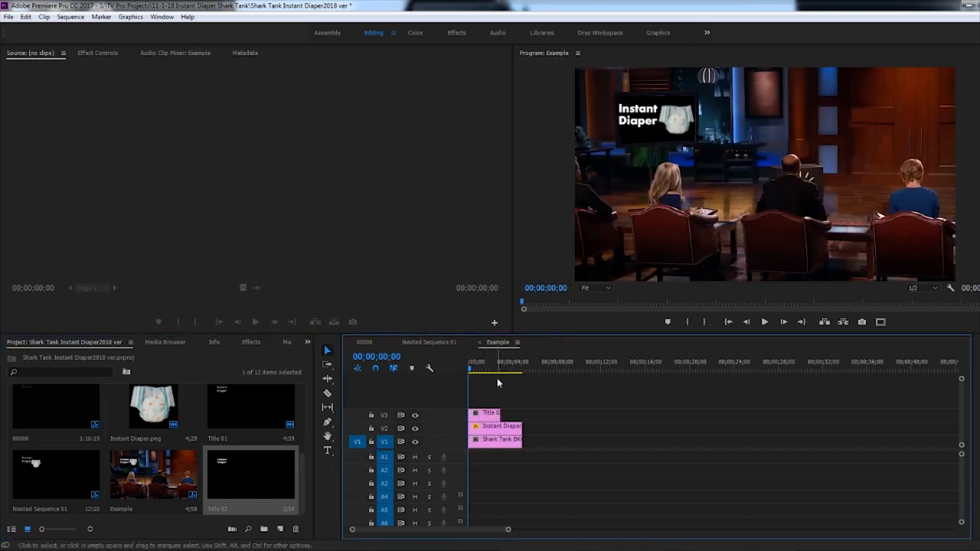
{"action": "left_click_drag", "start_coordinate": [473, 367], "coordinate": [506, 369]}
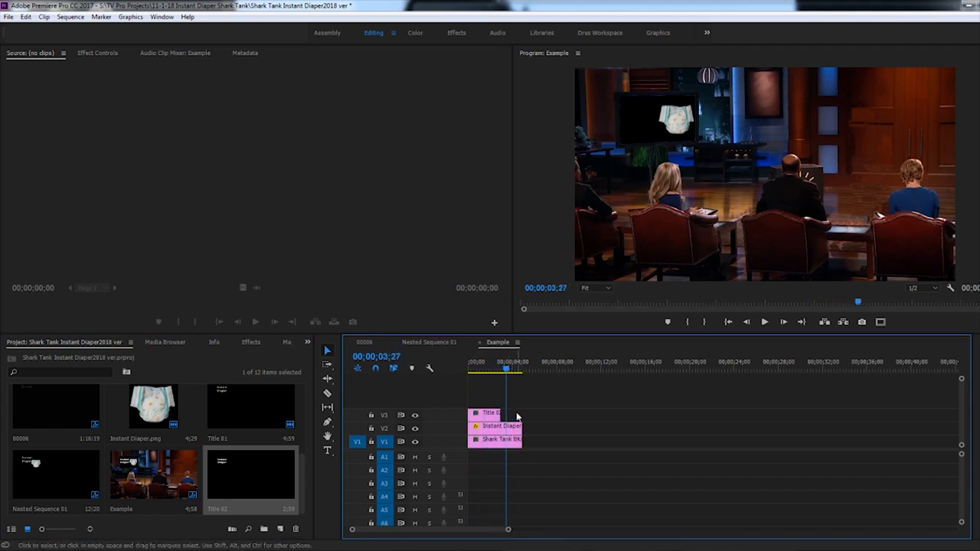
{"action": "left_click_drag", "start_coordinate": [506, 414], "coordinate": [498, 413]}
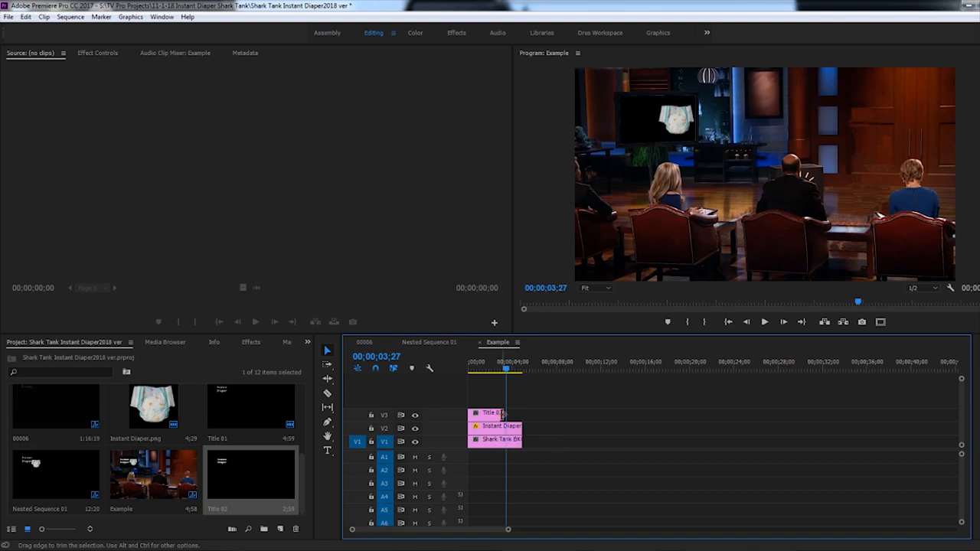
{"action": "left_click_drag", "start_coordinate": [500, 410], "coordinate": [520, 410]}
{"action": "left_click_drag", "start_coordinate": [507, 370], "coordinate": [443, 383]}
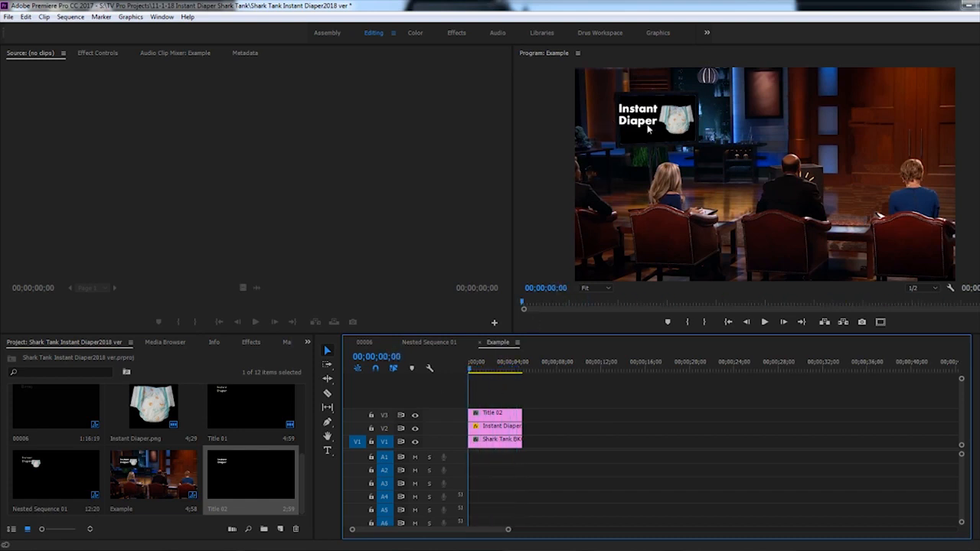
Review the TV screen graphic and presenter shots at several points in sequence 00006
{"action": "left_click", "coordinate": [364, 343]}
{"action": "left_click", "coordinate": [526, 369]}
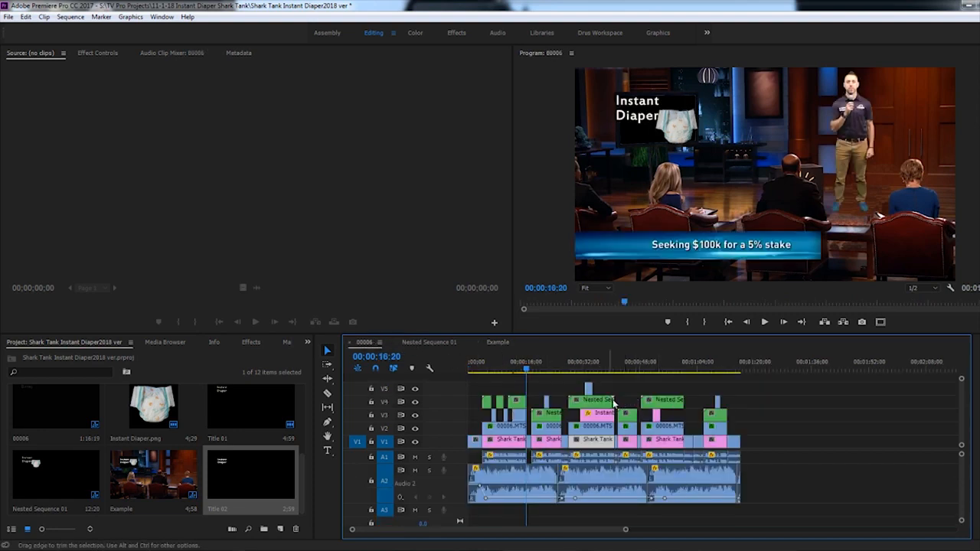
{"action": "left_click", "coordinate": [509, 370]}
{"action": "left_click_drag", "start_coordinate": [510, 369], "coordinate": [545, 373]}
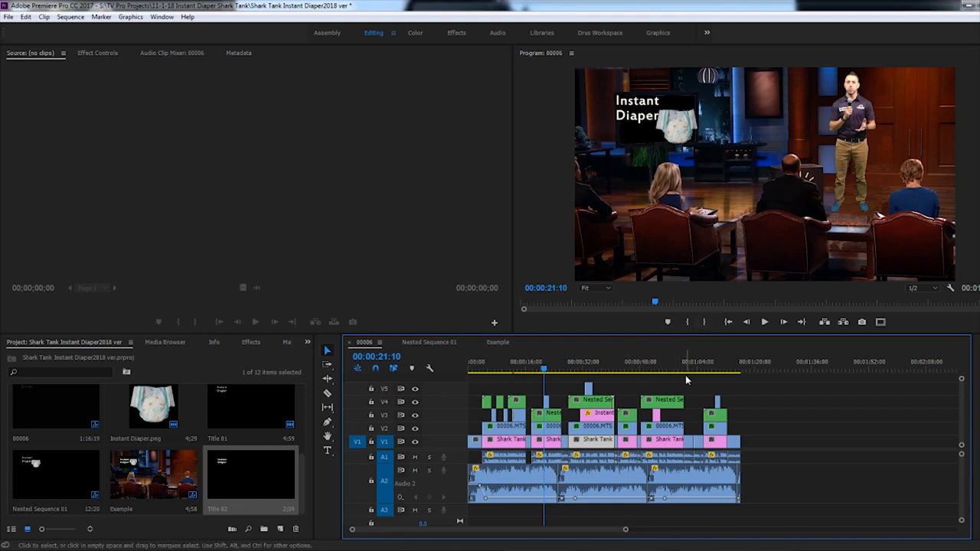
{"action": "left_click_drag", "start_coordinate": [588, 359], "coordinate": [643, 361]}
{"action": "key", "text": "space"}
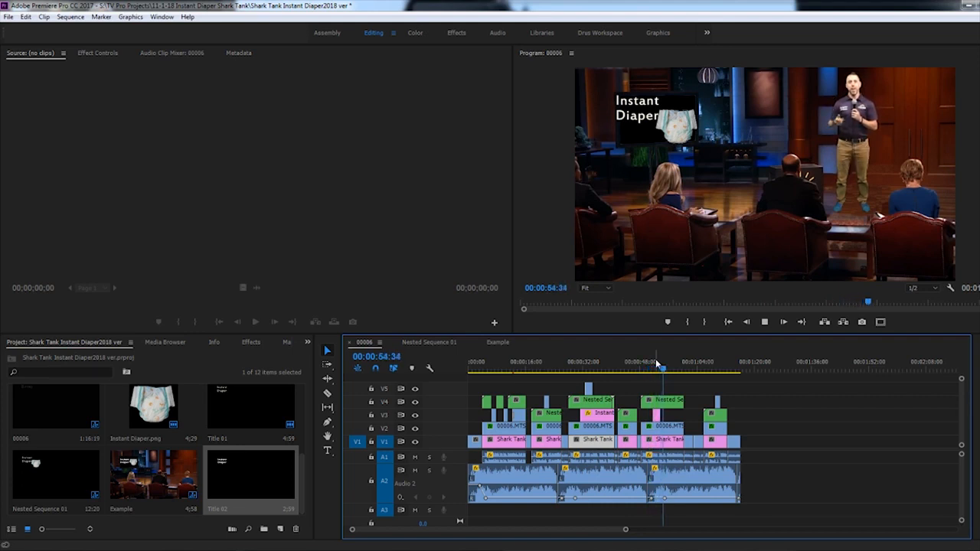
{"action": "key", "text": "space"}
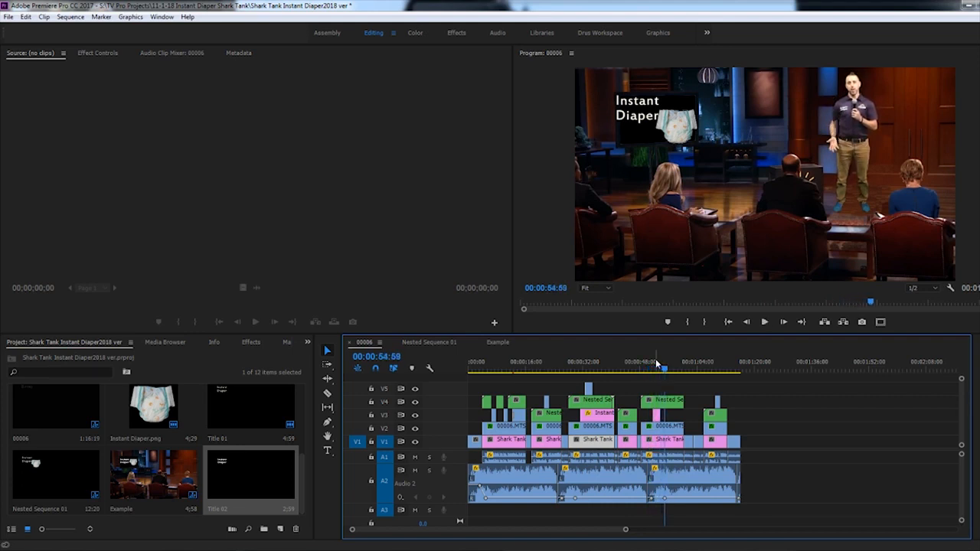
Copy the last long presenter shot with its background and V3 overlay from sequence 00006 into Example at 00;00;08;08
{"action": "left_click", "coordinate": [670, 429]}
{"action": "left_click", "coordinate": [671, 442], "text": "shift"}
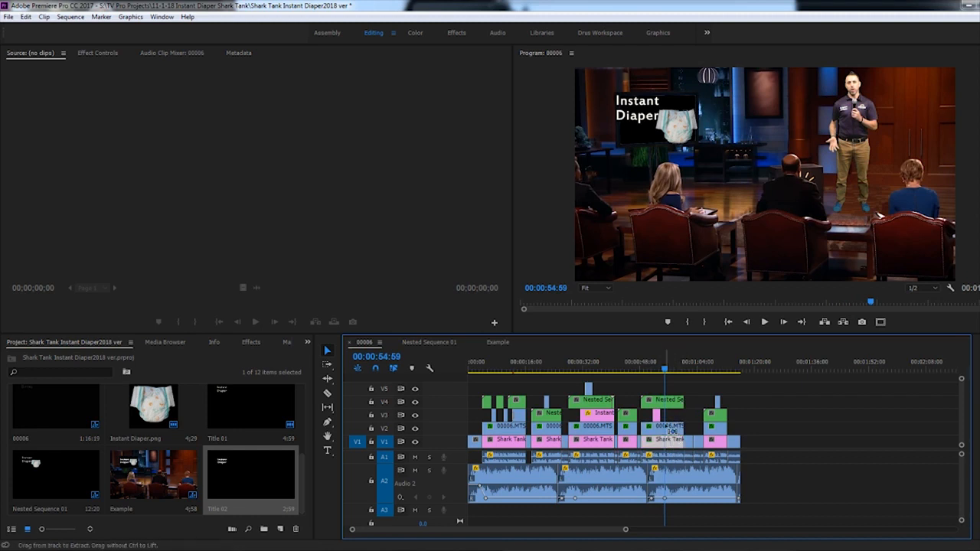
{"action": "left_click", "coordinate": [656, 414]}
{"action": "left_click", "coordinate": [657, 430], "text": "shift"}
{"action": "left_click", "coordinate": [655, 442], "text": "shift"}
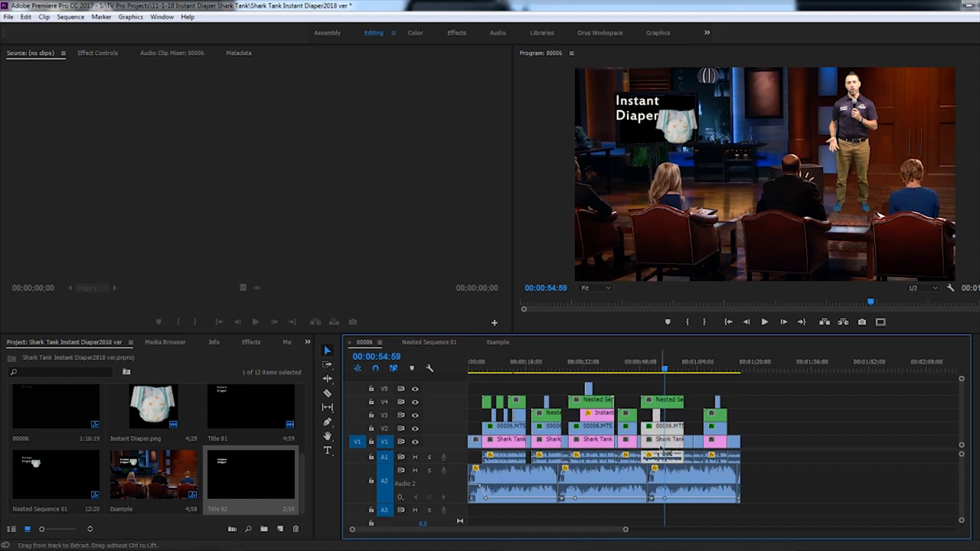
{"action": "left_click", "coordinate": [498, 342]}
{"action": "left_click", "coordinate": [559, 369]}
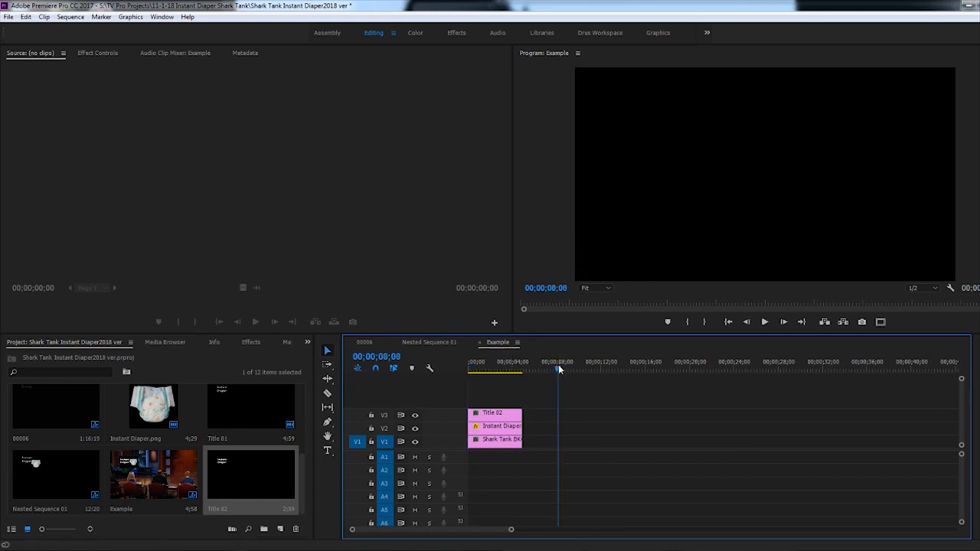
{"action": "key", "text": "ctrl+v"}
Delete the pasted overlay clip on V3 and place Instant Diaper.png there at 00;00;11;00
{"action": "left_click", "coordinate": [570, 369]}
{"action": "left_click_drag", "start_coordinate": [571, 369], "coordinate": [590, 370]}
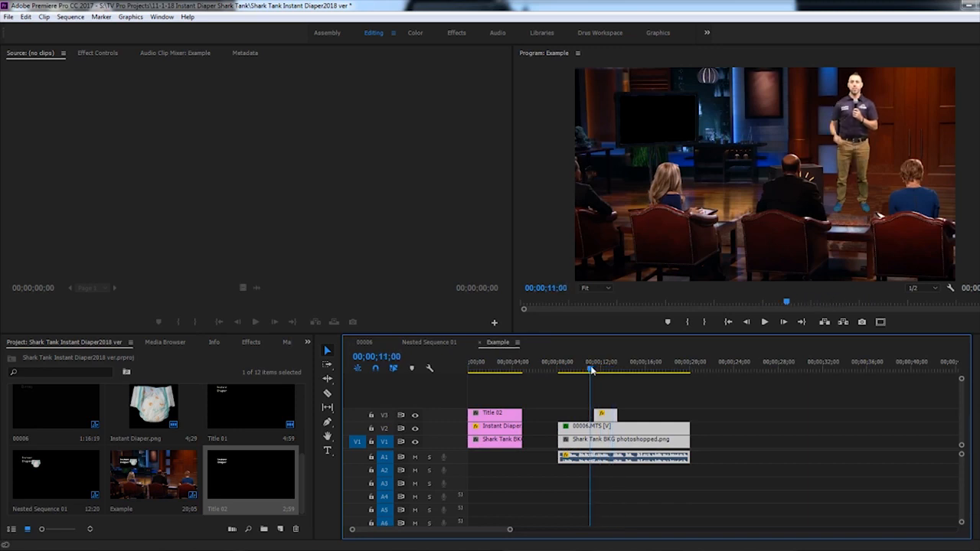
{"action": "left_click", "coordinate": [636, 415]}
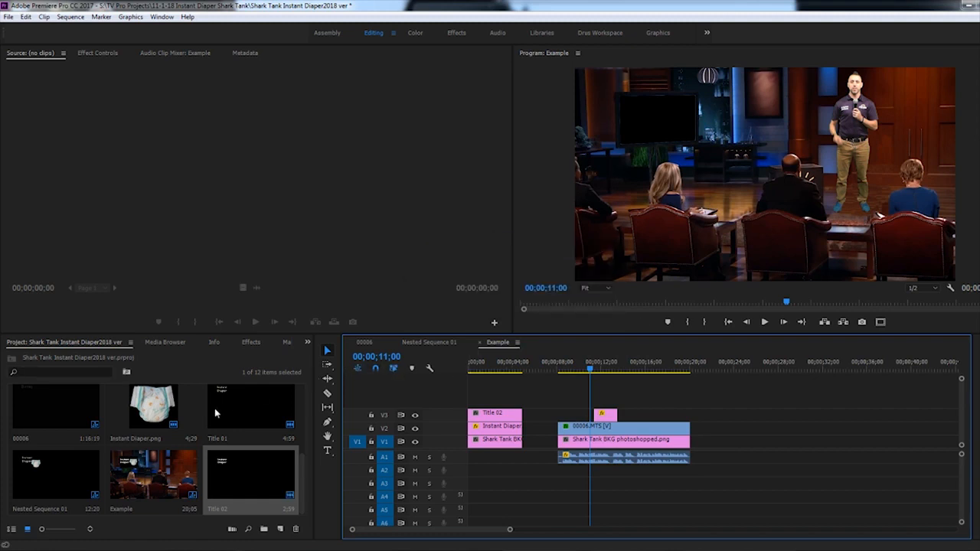
{"action": "left_click", "coordinate": [607, 415]}
{"action": "key", "text": "Delete"}
{"action": "left_click_drag", "start_coordinate": [165, 406], "coordinate": [597, 418]}
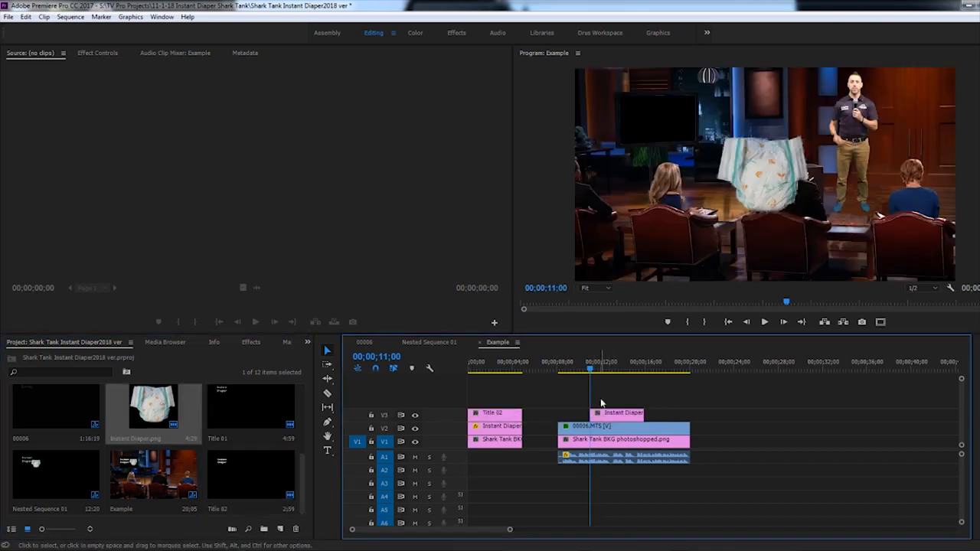
Scale down the diaper image and position it over the presenter's waist as if worn
{"action": "left_click", "coordinate": [762, 177]}
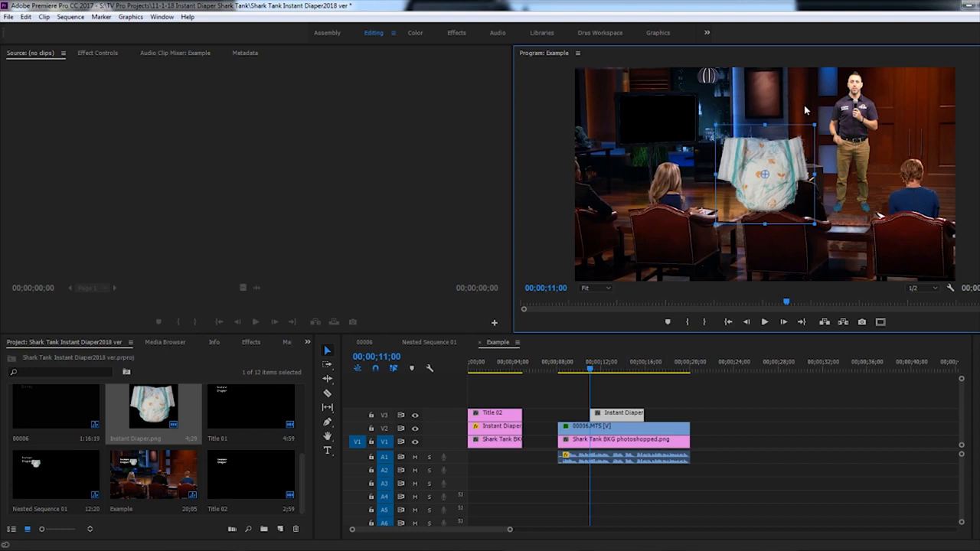
{"action": "left_click_drag", "start_coordinate": [814, 124], "coordinate": [787, 153]}
{"action": "left_click_drag", "start_coordinate": [826, 161], "coordinate": [865, 148]}
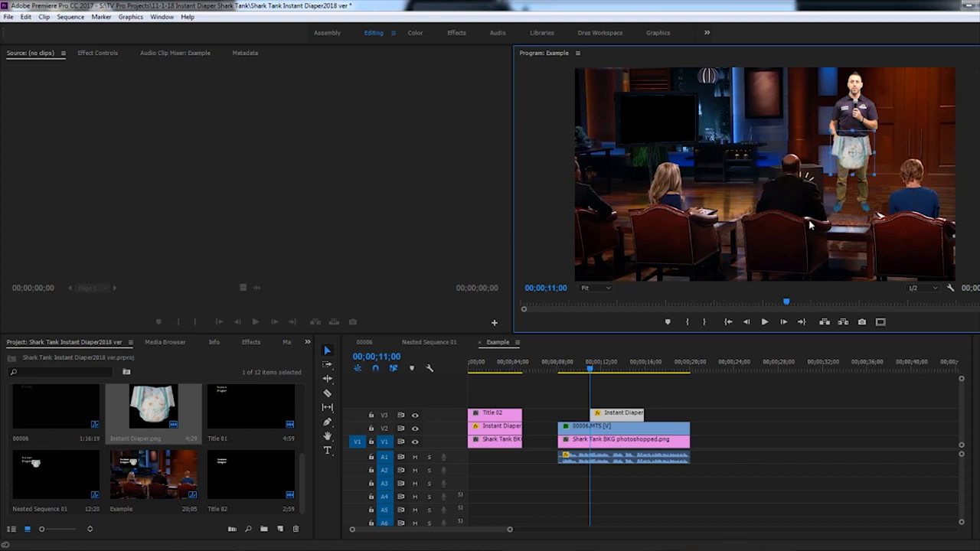
{"action": "left_click", "coordinate": [642, 399]}
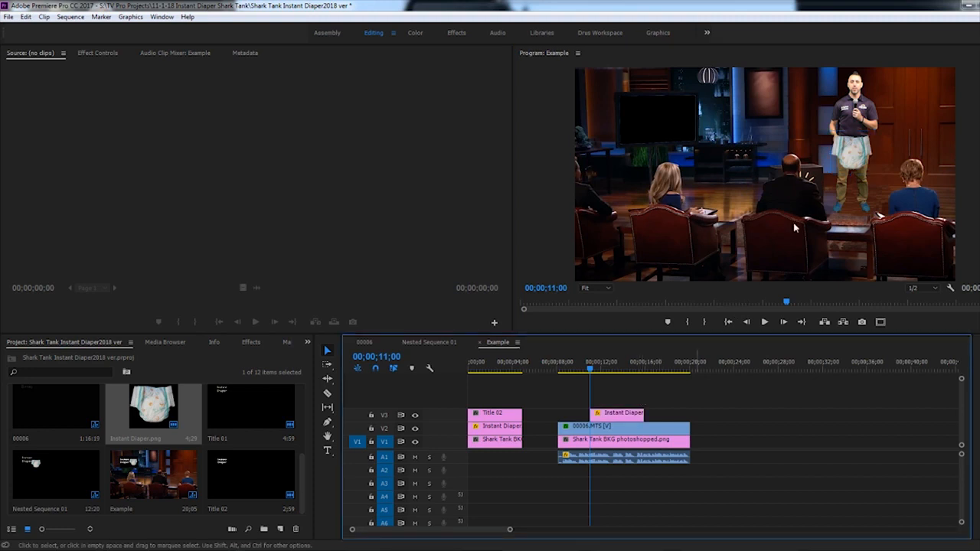
{"action": "left_click", "coordinate": [858, 153]}
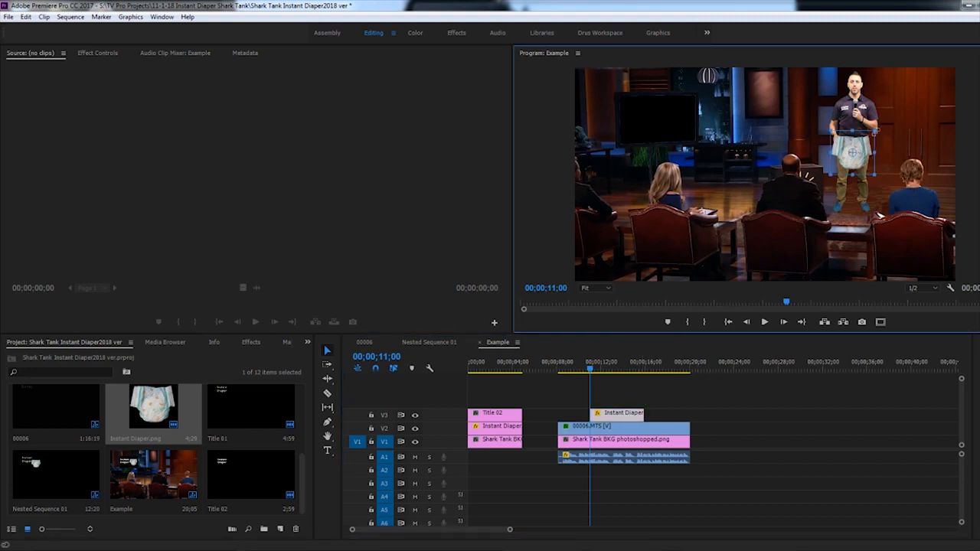
{"action": "mouse_move", "coordinate": [872, 132]}
{"action": "left_mouse_down"}
{"action": "mouse_move", "coordinate": [853, 152]}
{"action": "mouse_move", "coordinate": [867, 145]}
{"action": "left_mouse_up"}
{"action": "left_click", "coordinate": [561, 425]}
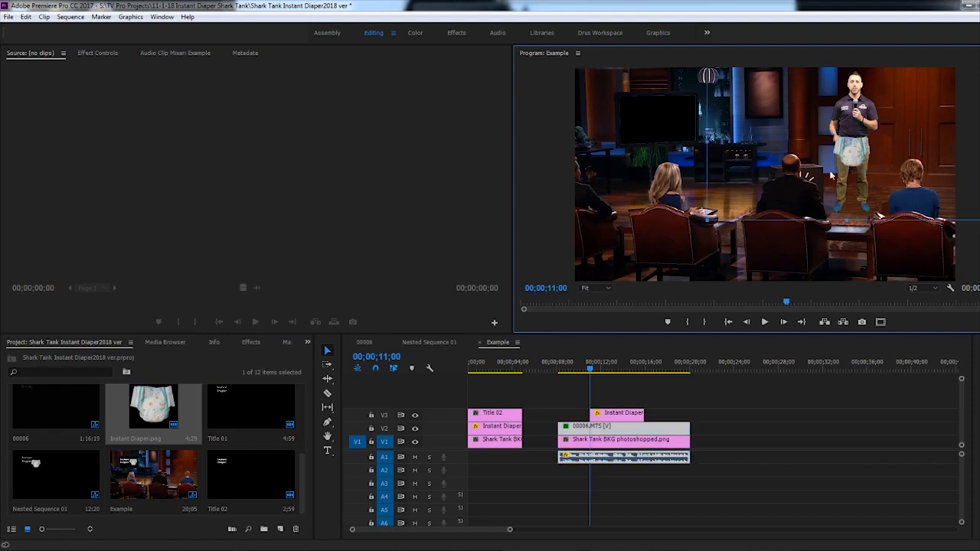
Trim the end of the diaper overlay back to about 13.5 seconds, playing the shot before and after the trim
{"action": "left_click", "coordinate": [581, 365]}
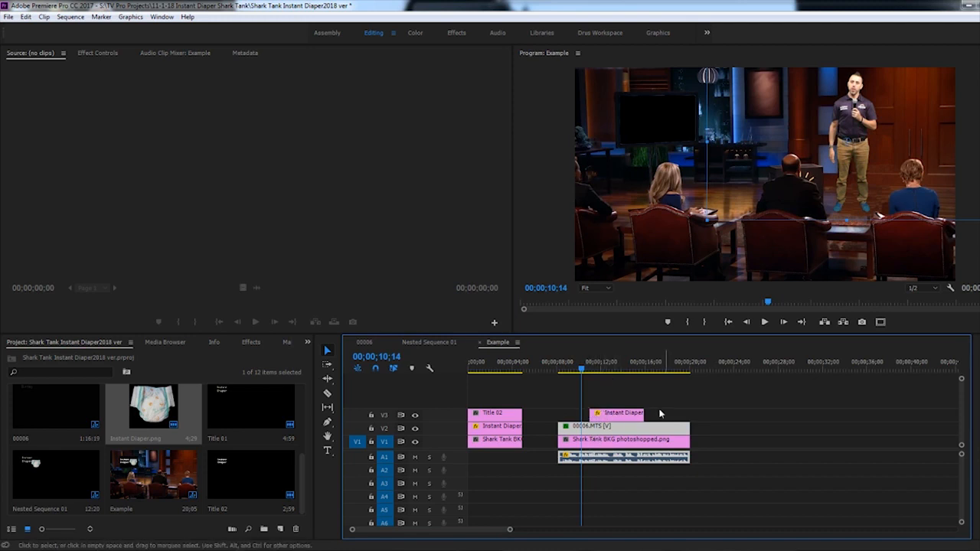
{"action": "key", "text": "space"}
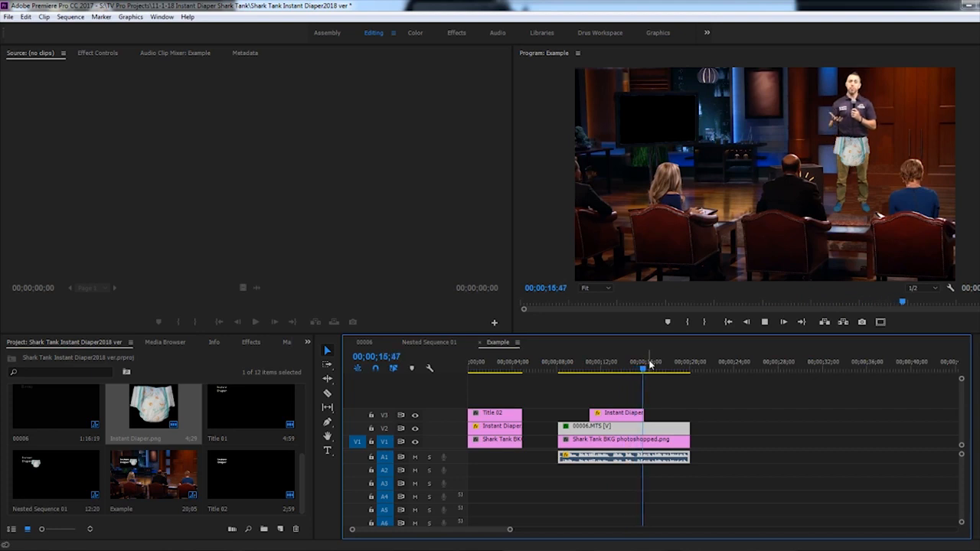
{"action": "key", "text": "space"}
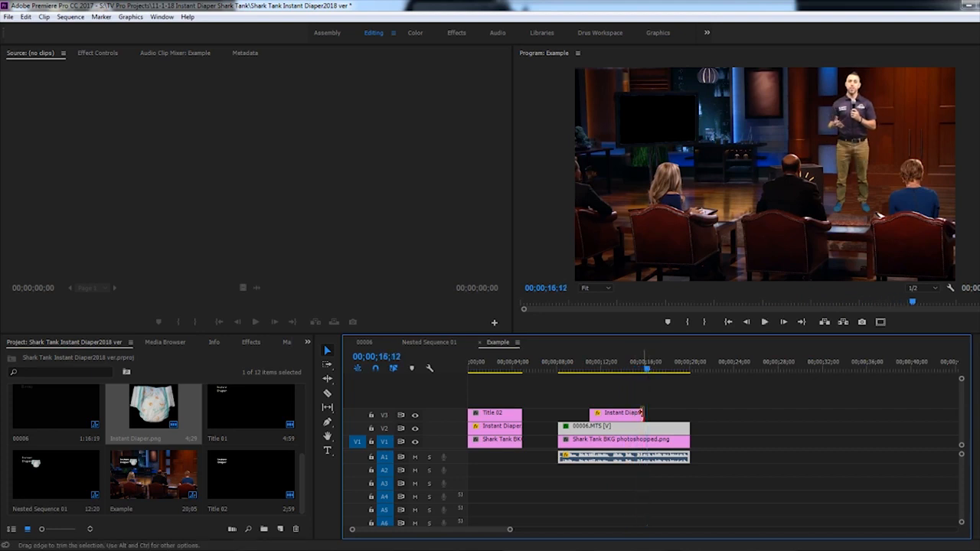
{"action": "left_click_drag", "start_coordinate": [641, 412], "coordinate": [618, 414]}
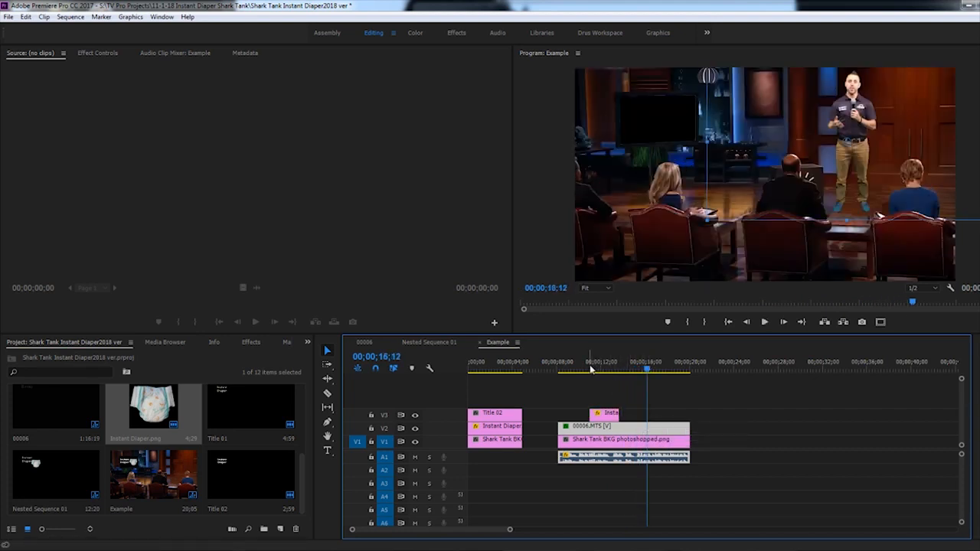
{"action": "left_click", "coordinate": [587, 369]}
{"action": "key", "text": "space"}
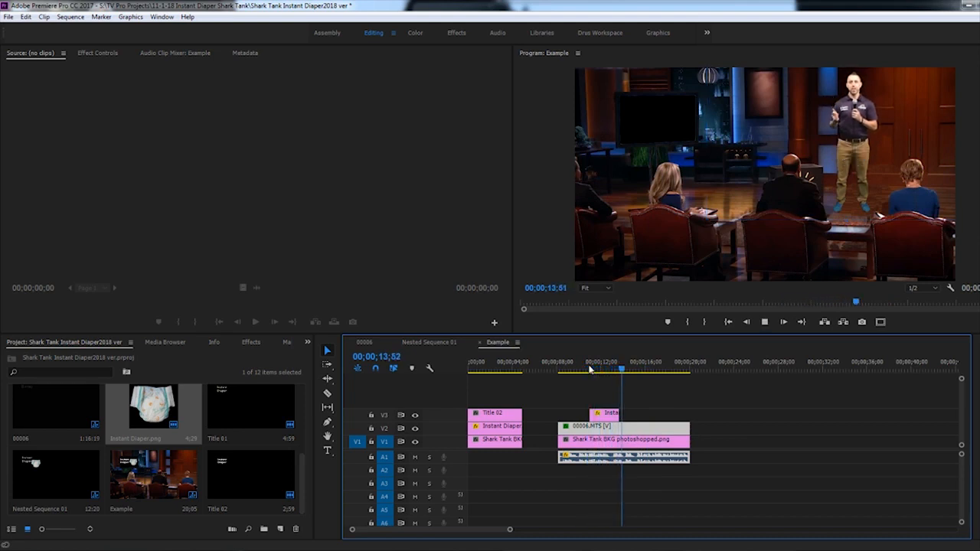
{"action": "key", "text": "space"}
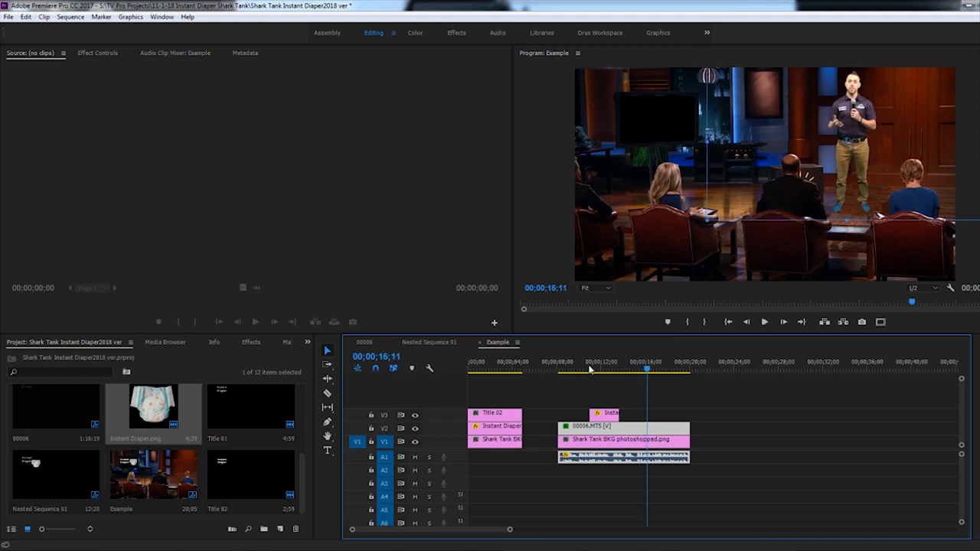